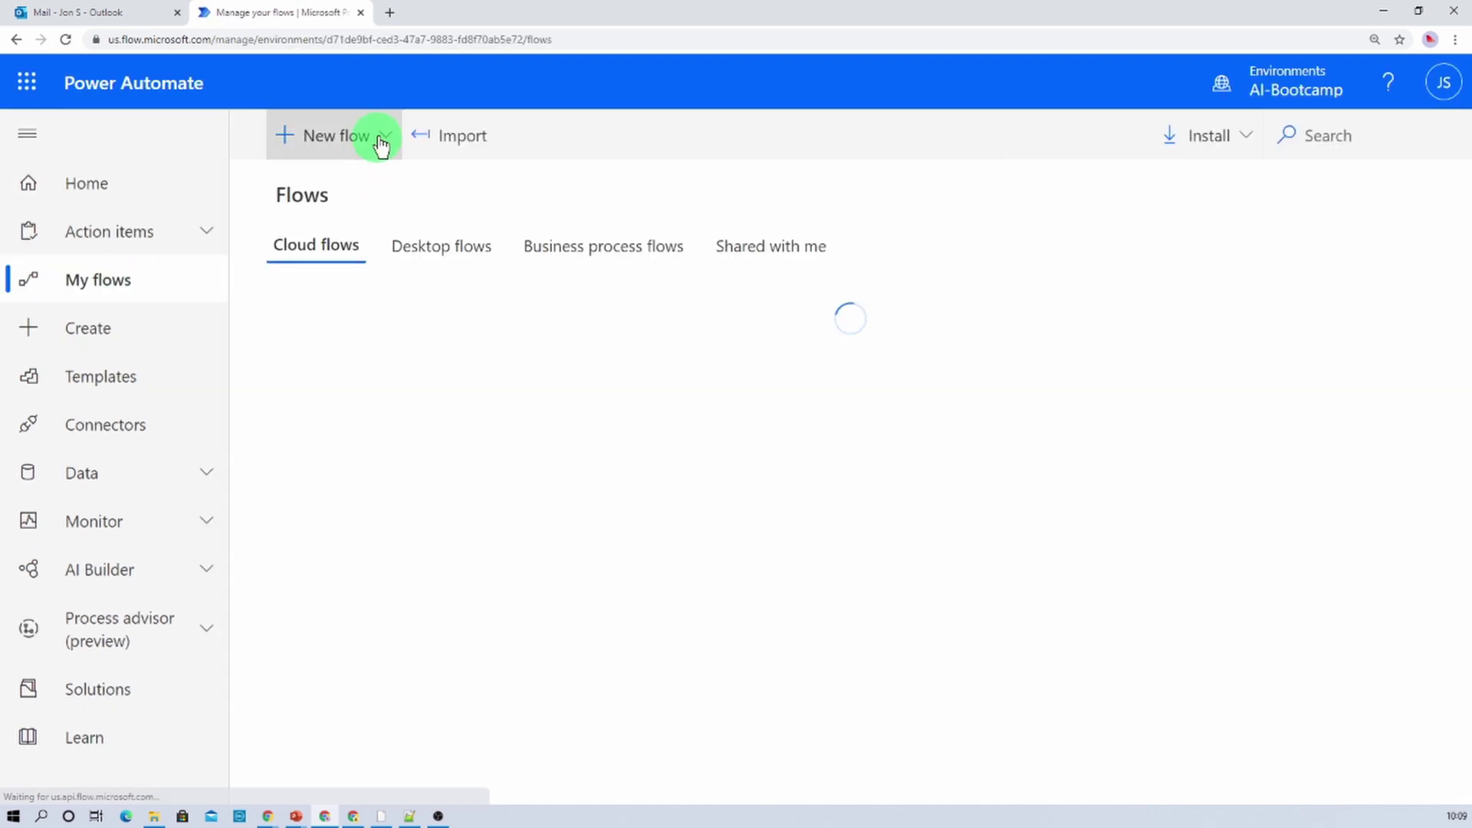
Create an instant cloud flow named "Text Recognition -YT" that uses the "Manually trigger a flow" trigger
left_click(381, 143)
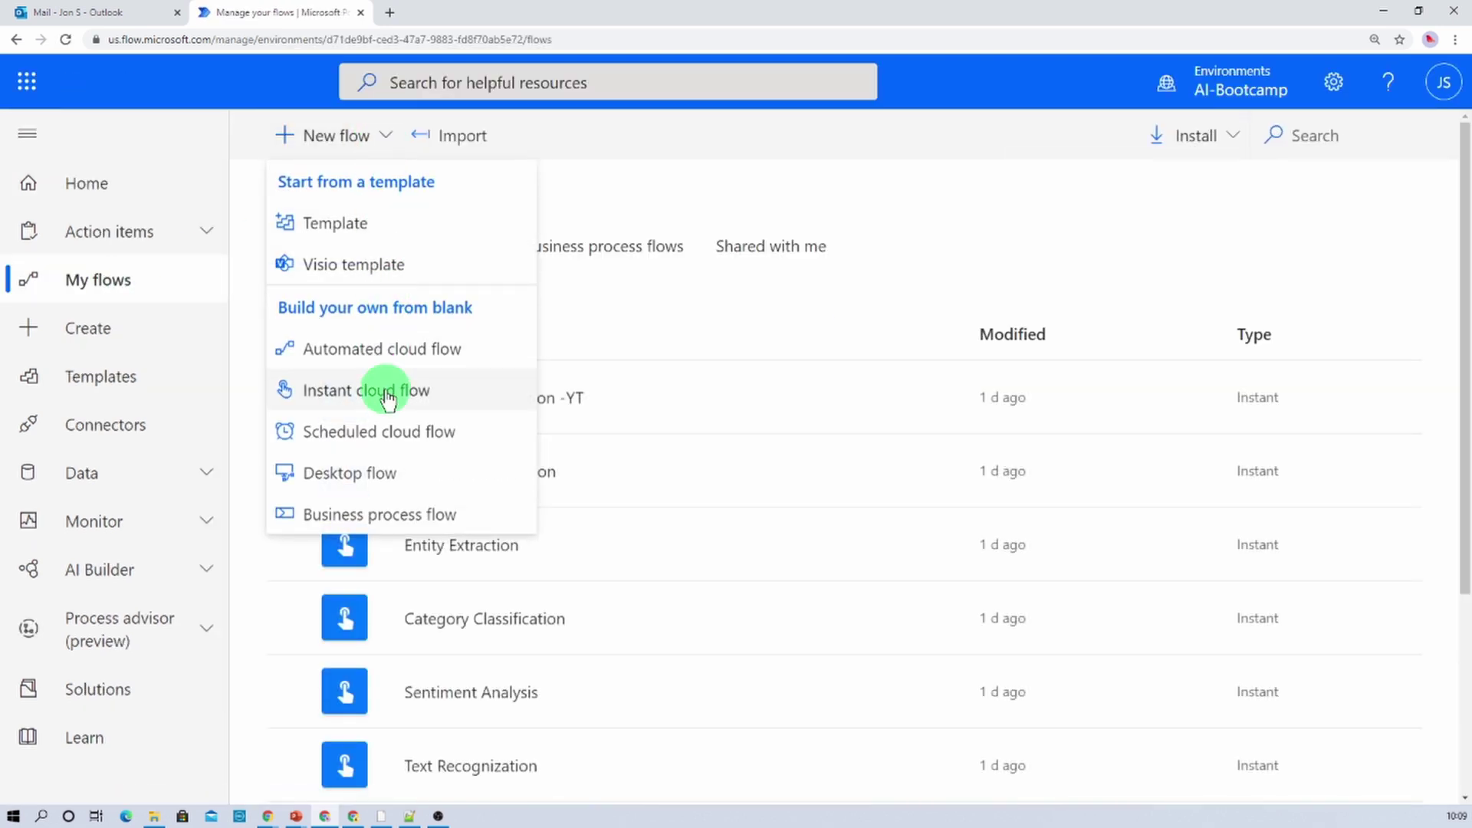
left_click(387, 397)
left_click(913, 222)
type("Text Recognition -YT")
left_click(865, 332)
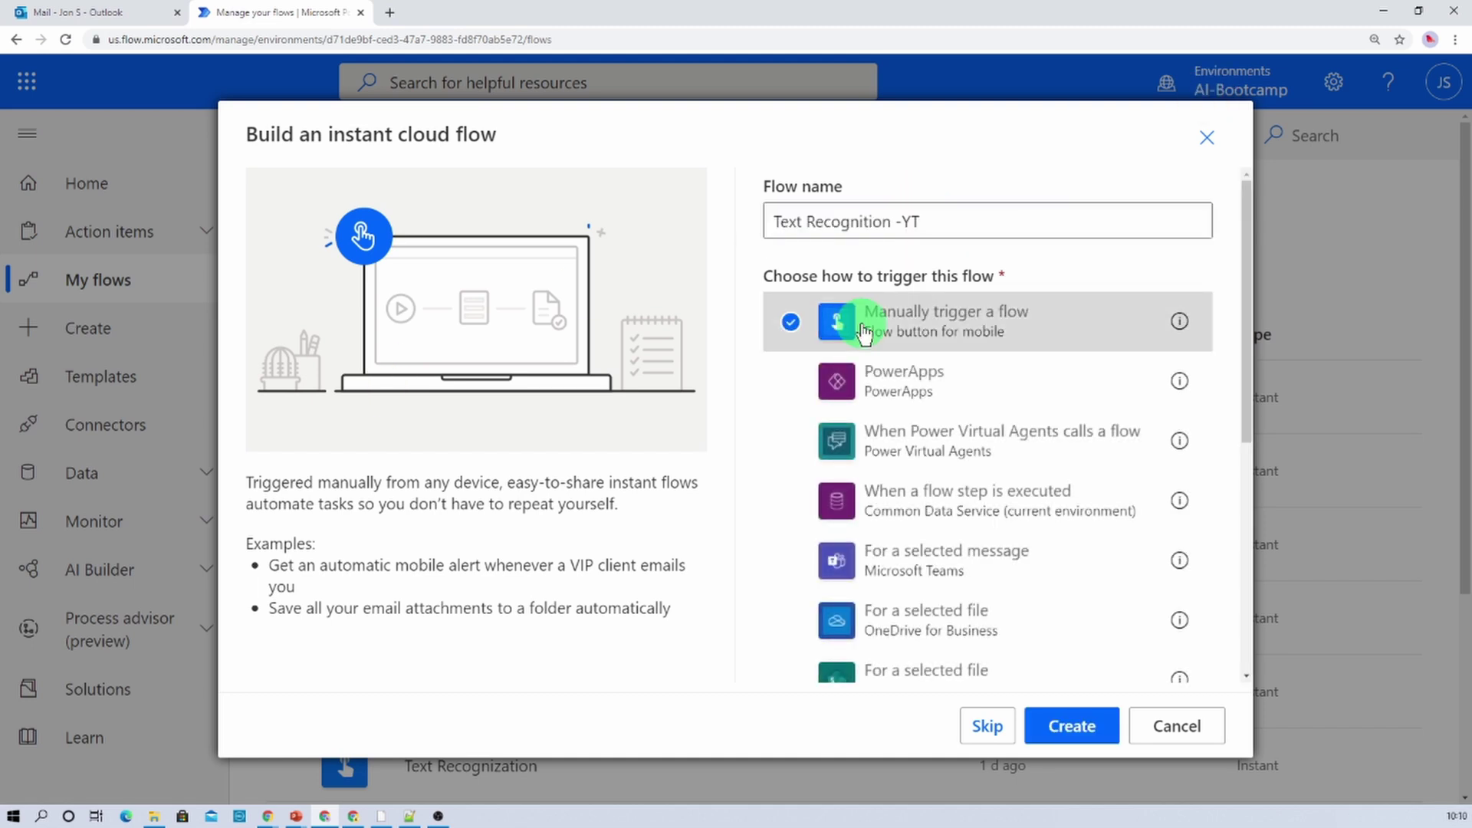
left_click(1077, 728)
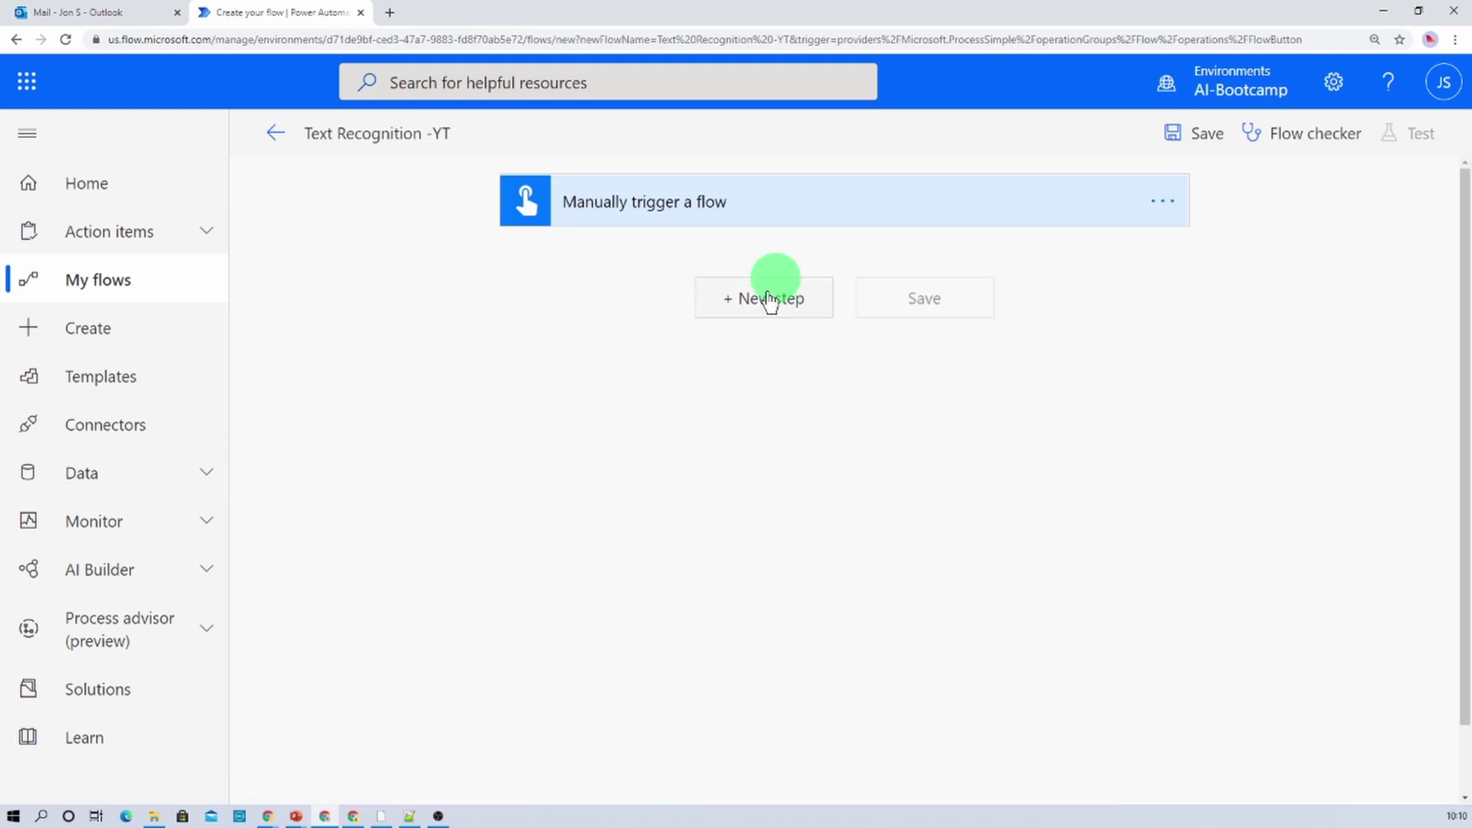
Add a File input to the manual trigger of the flow
left_click(750, 205)
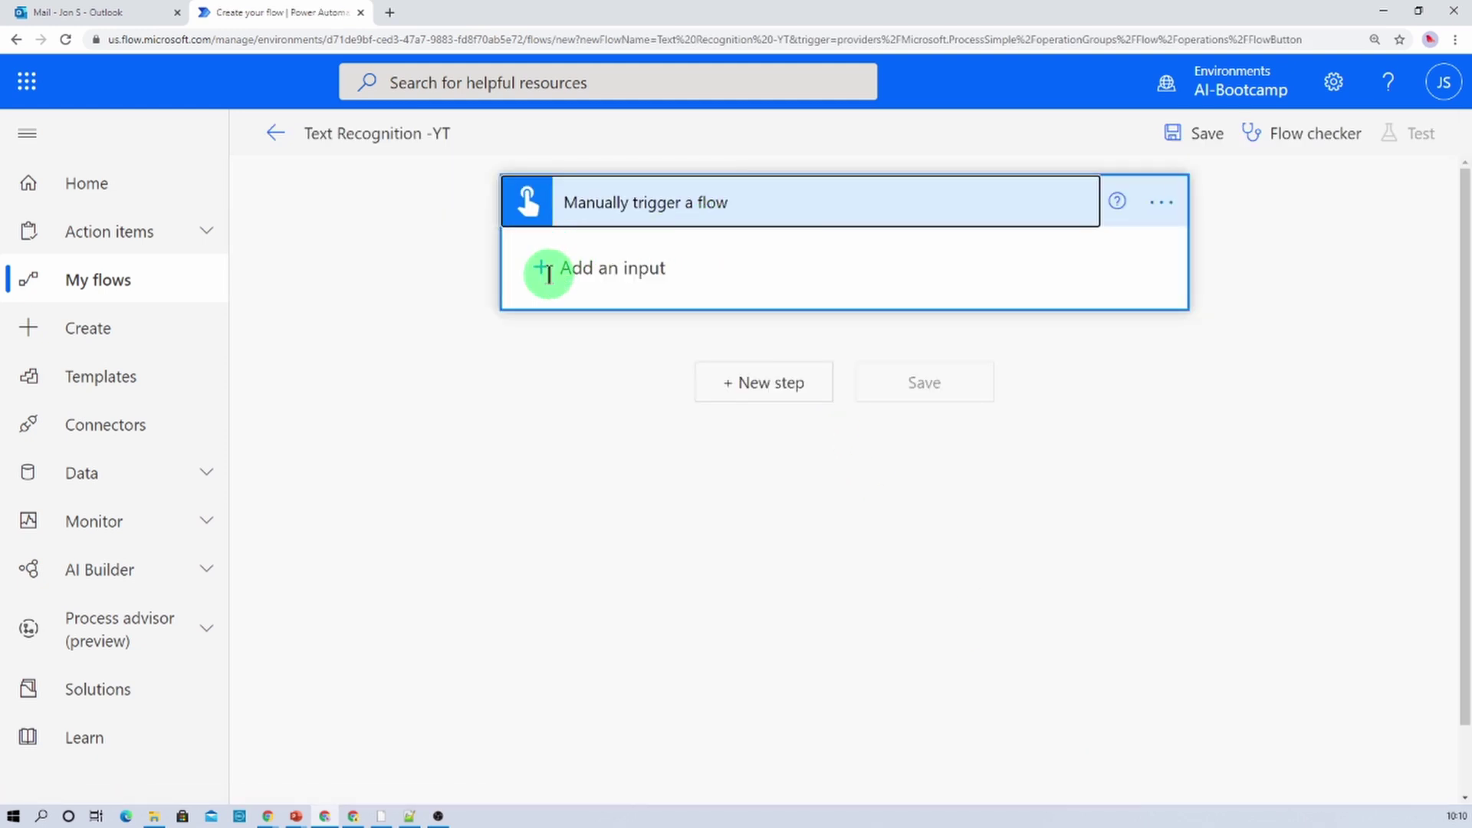
left_click(542, 270)
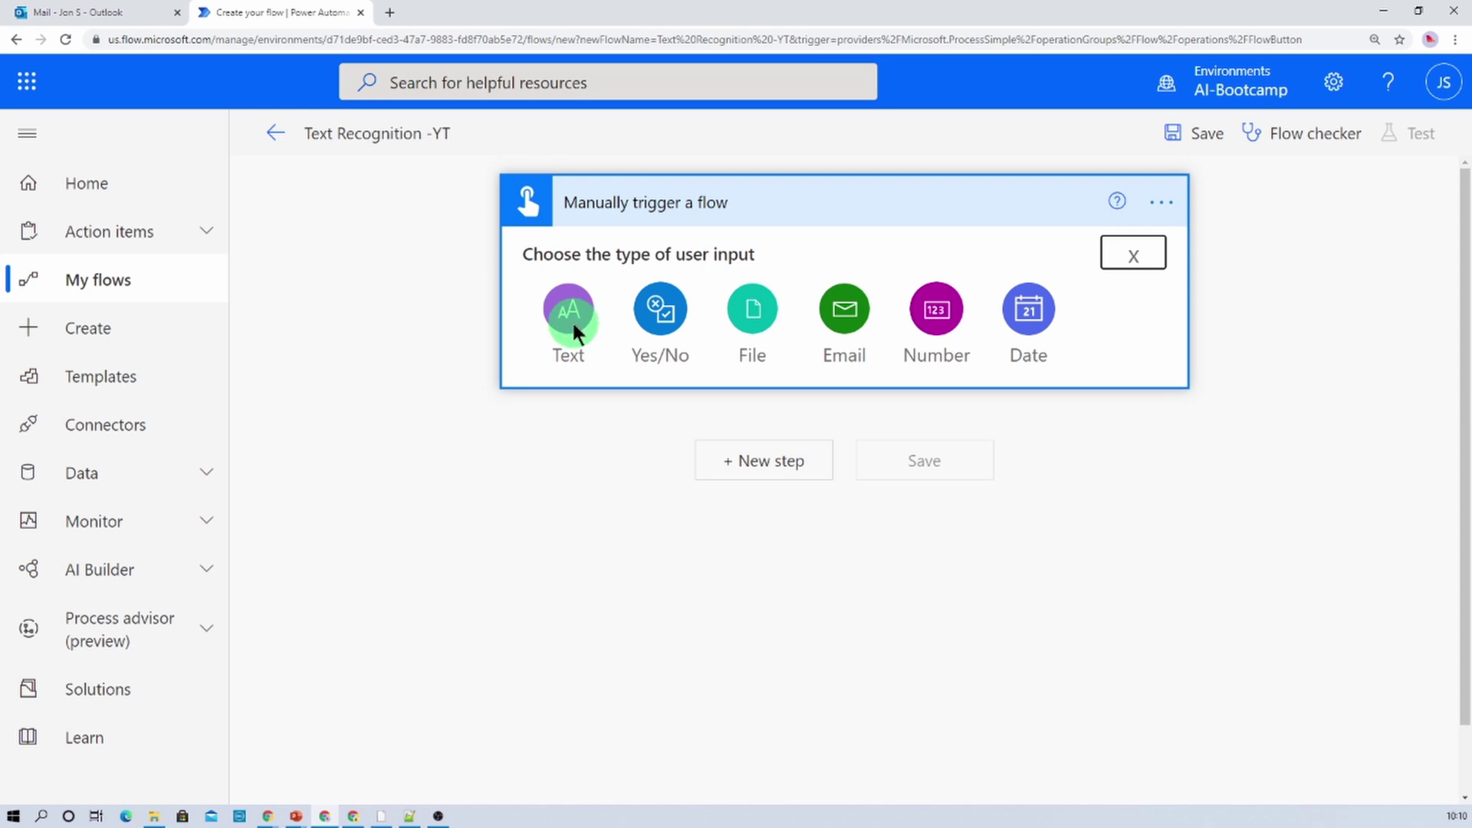
left_click(764, 319)
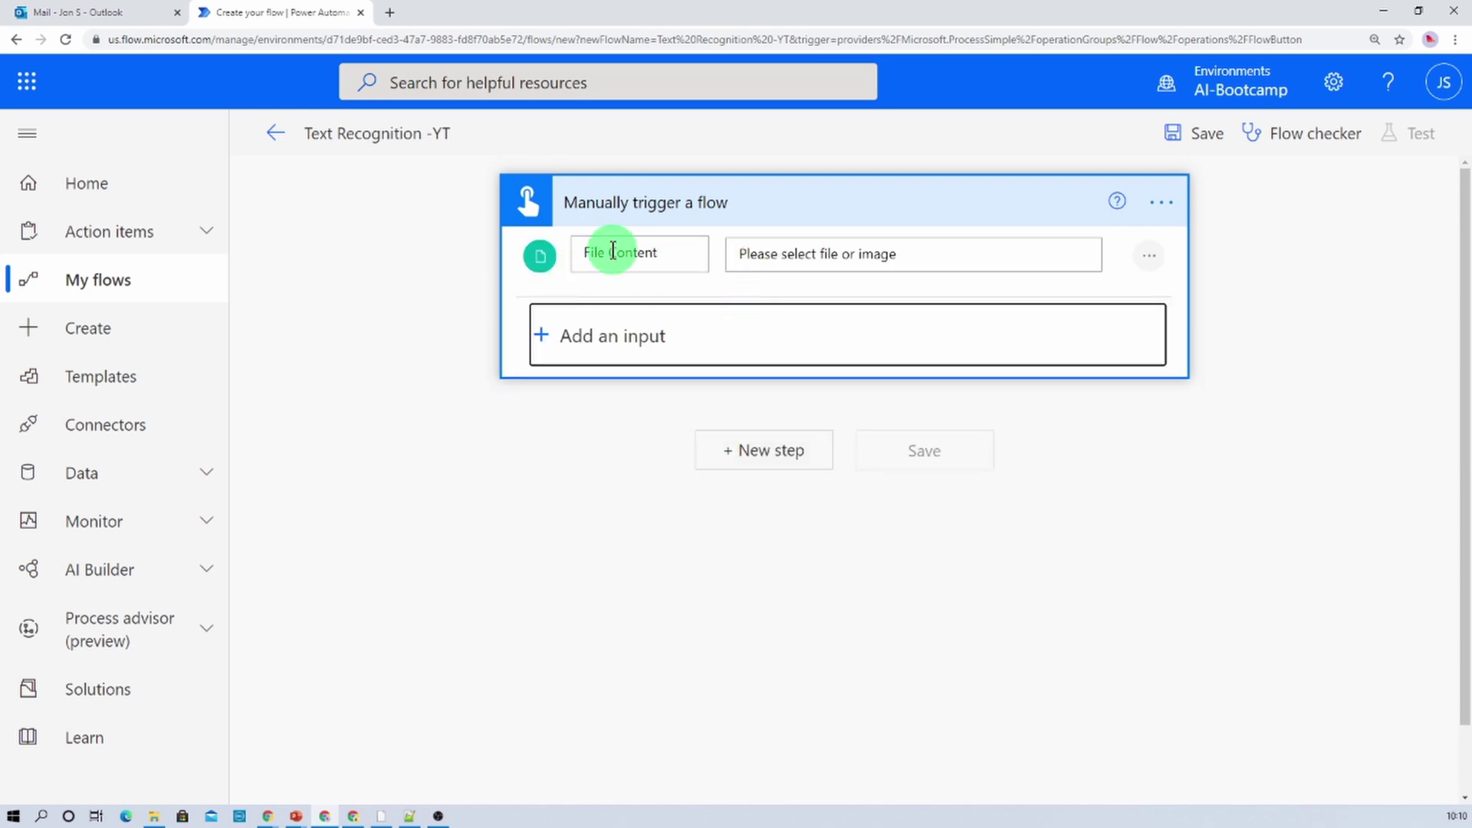
left_click(610, 254)
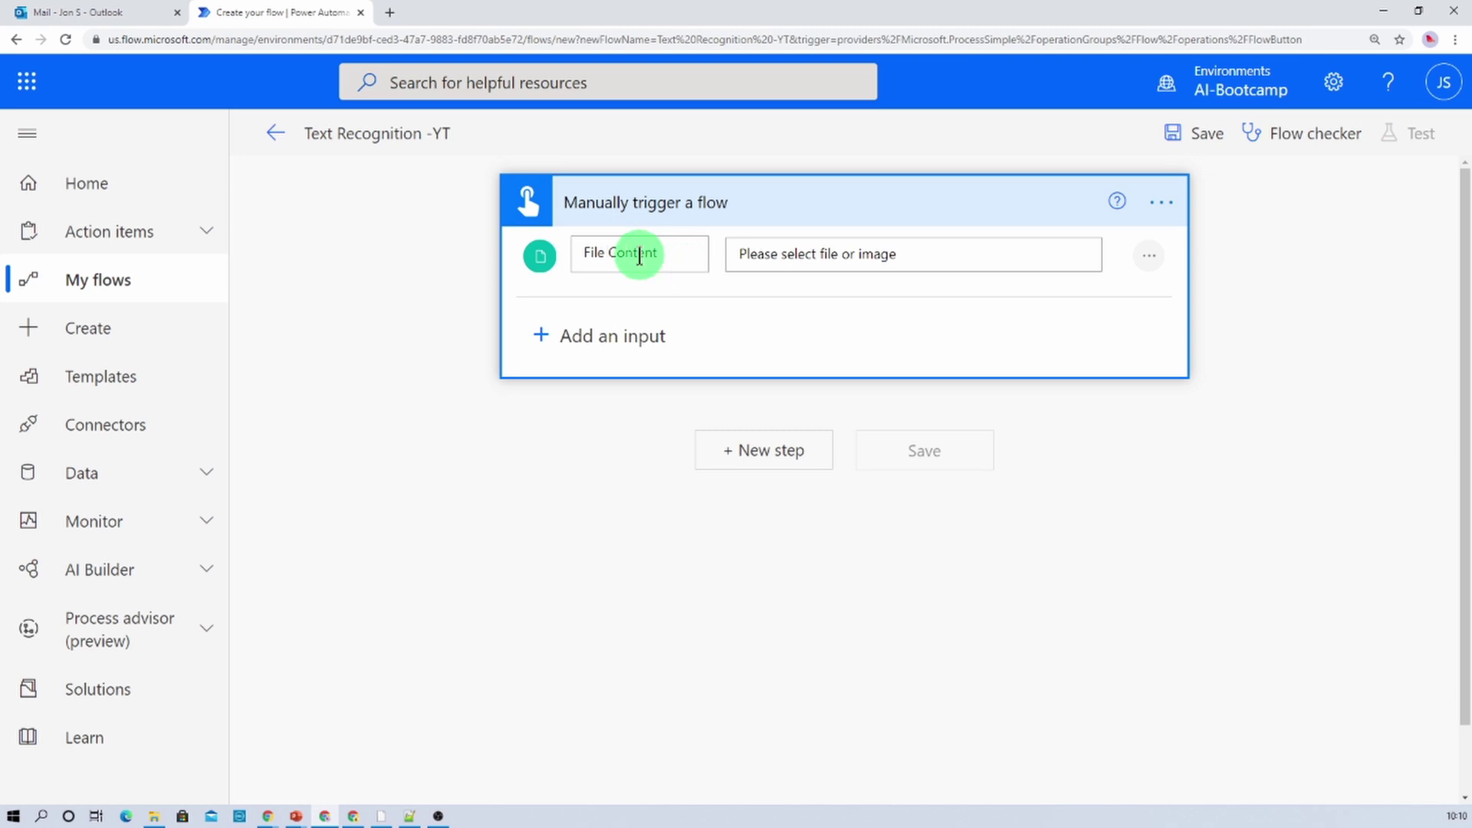
Add the Common Data Service (current environment) Predict action after the trigger and choose TextRecognition model as its model
left_click(743, 454)
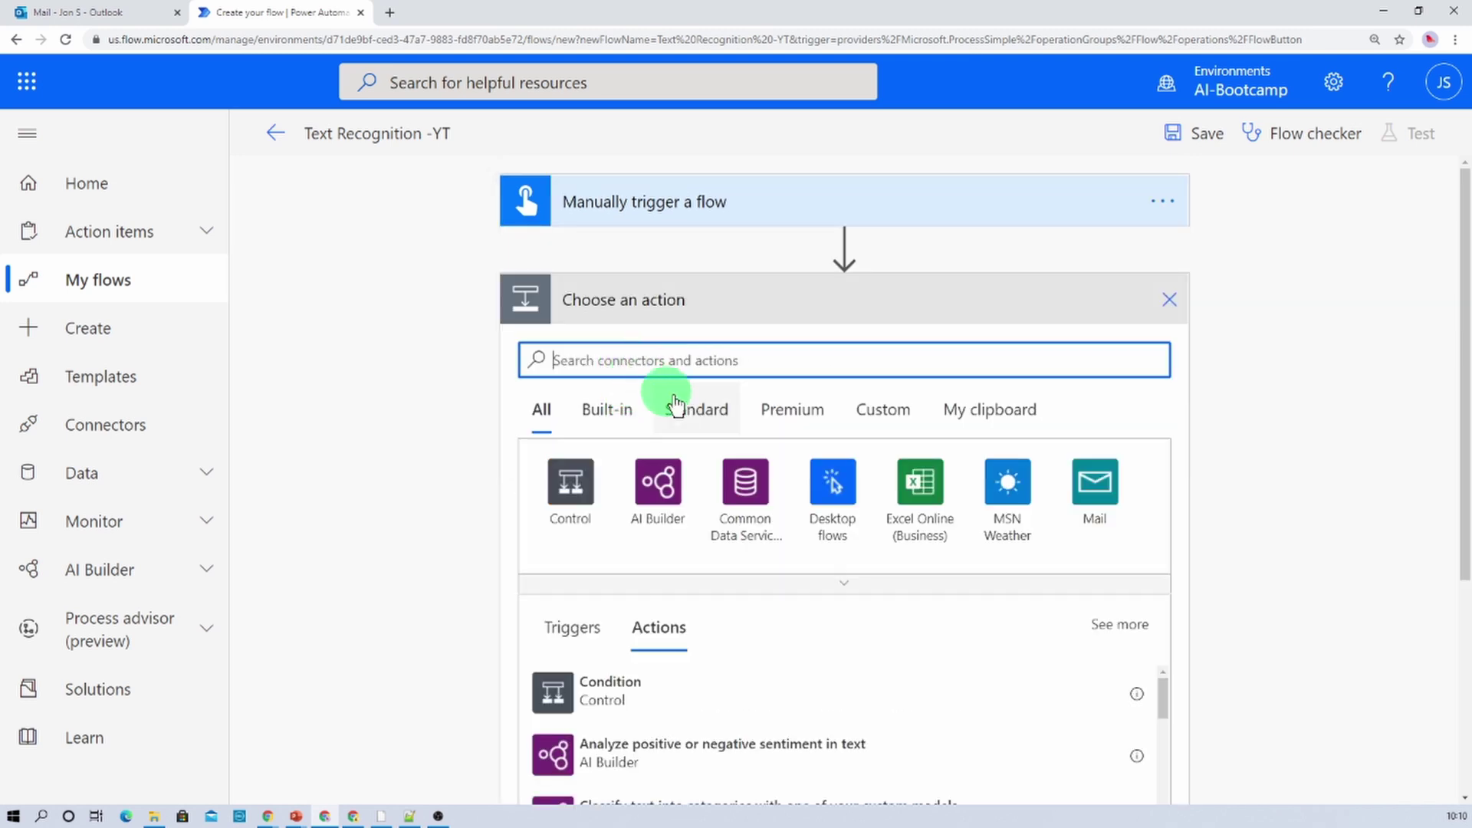
left_click(741, 479)
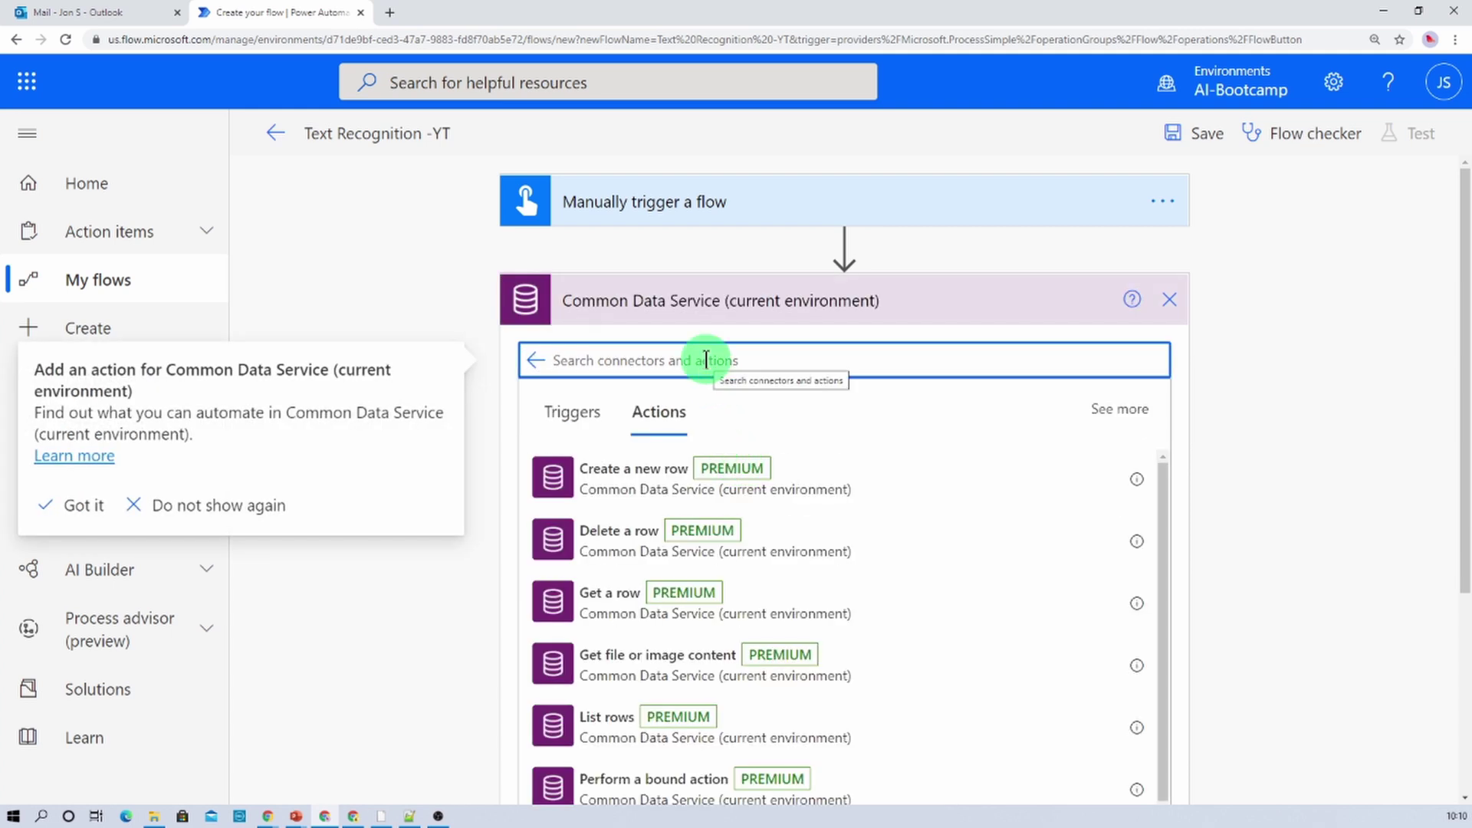
type("pred")
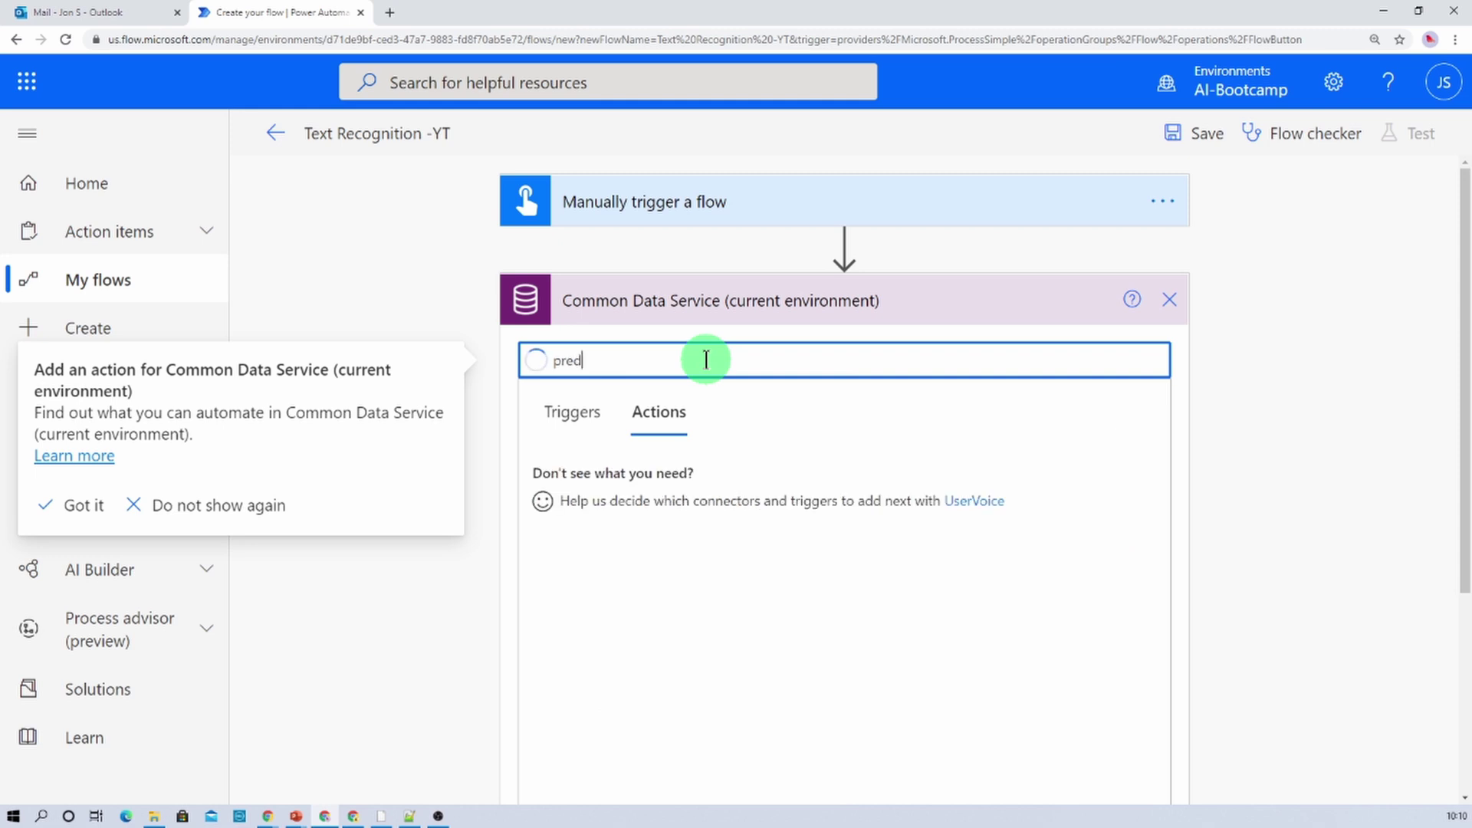
left_click(633, 491)
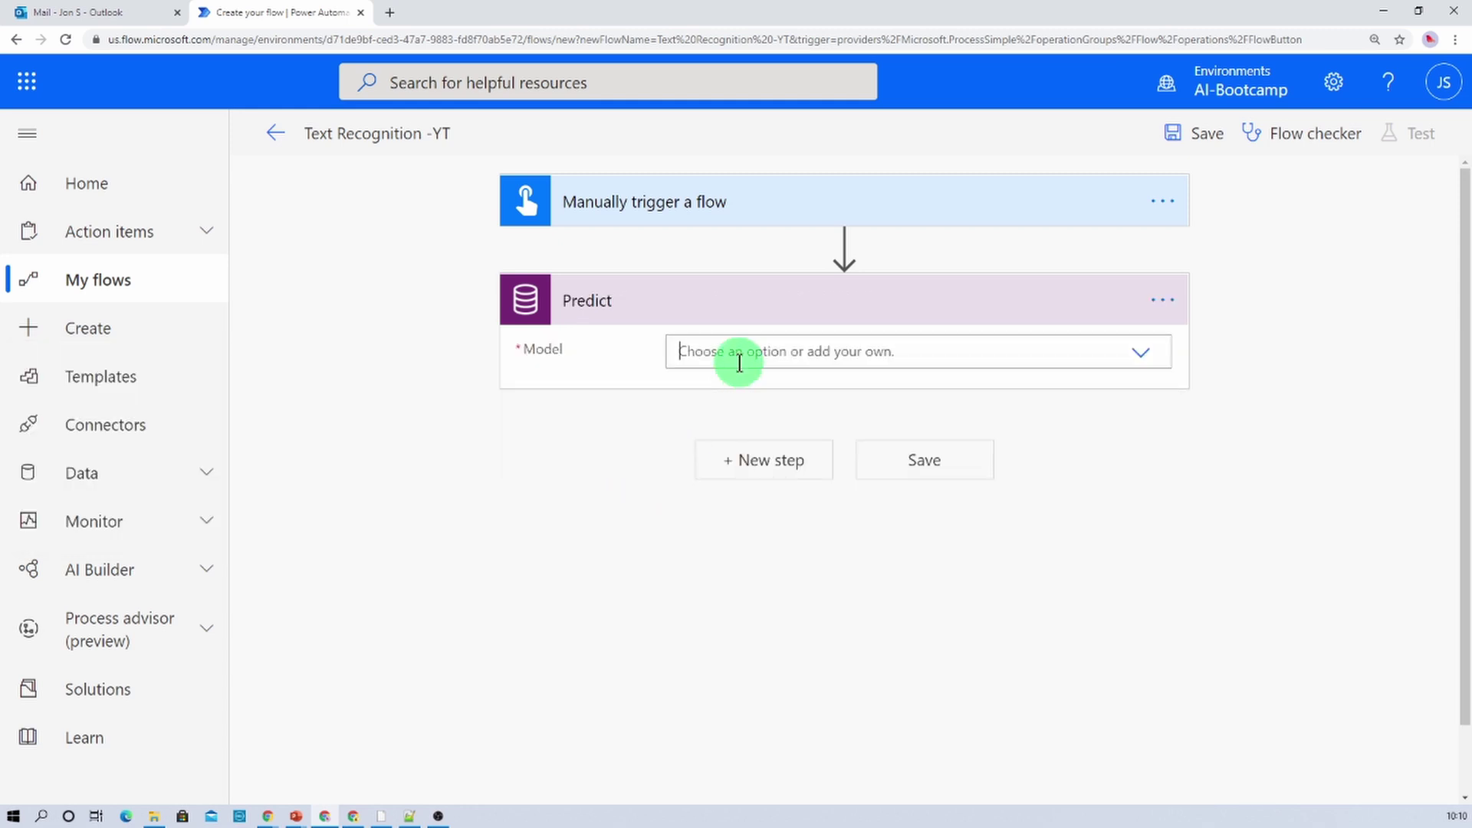
left_click(739, 364)
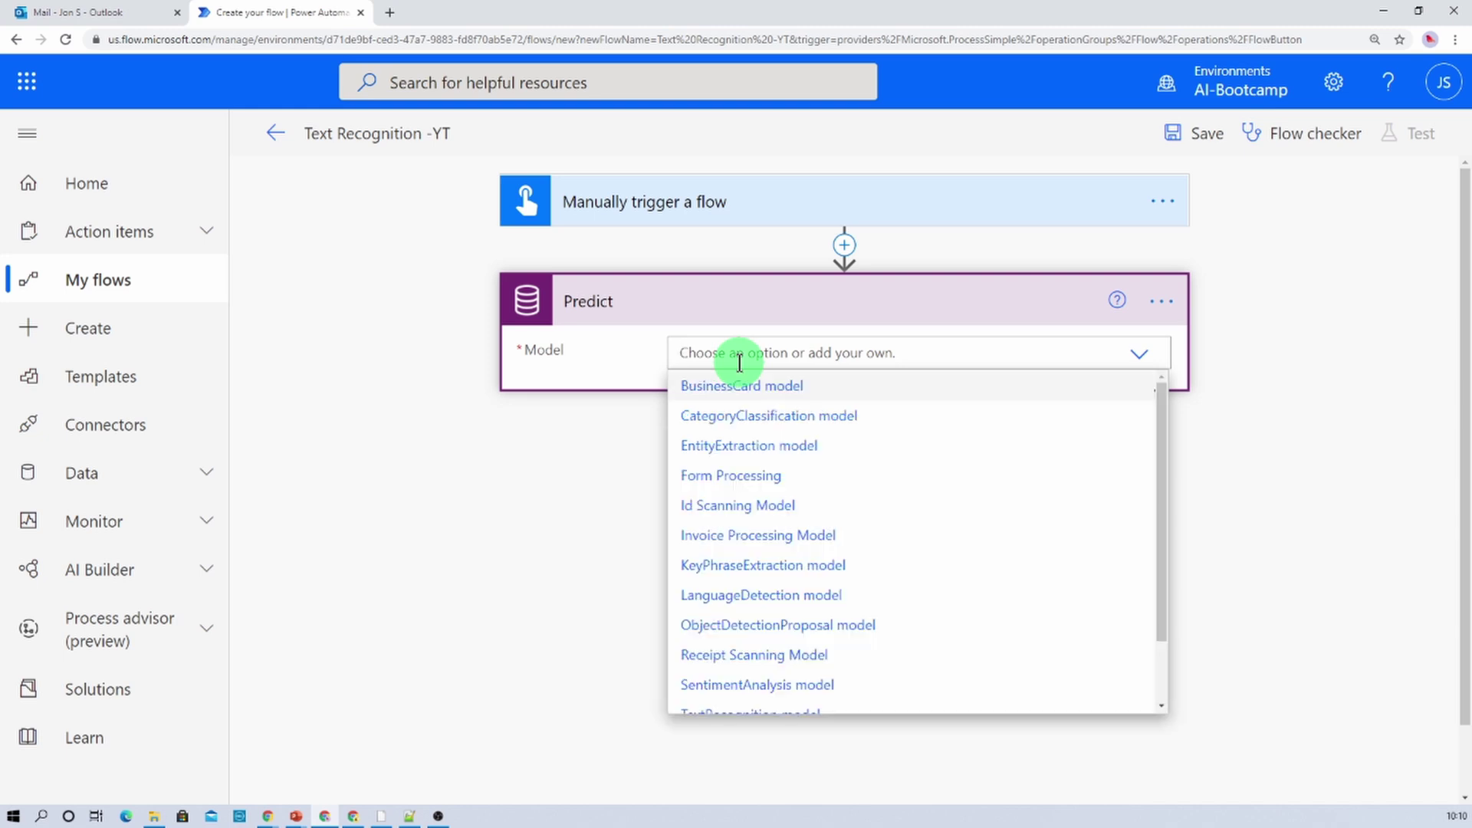
scroll(749, 460, "down", 2)
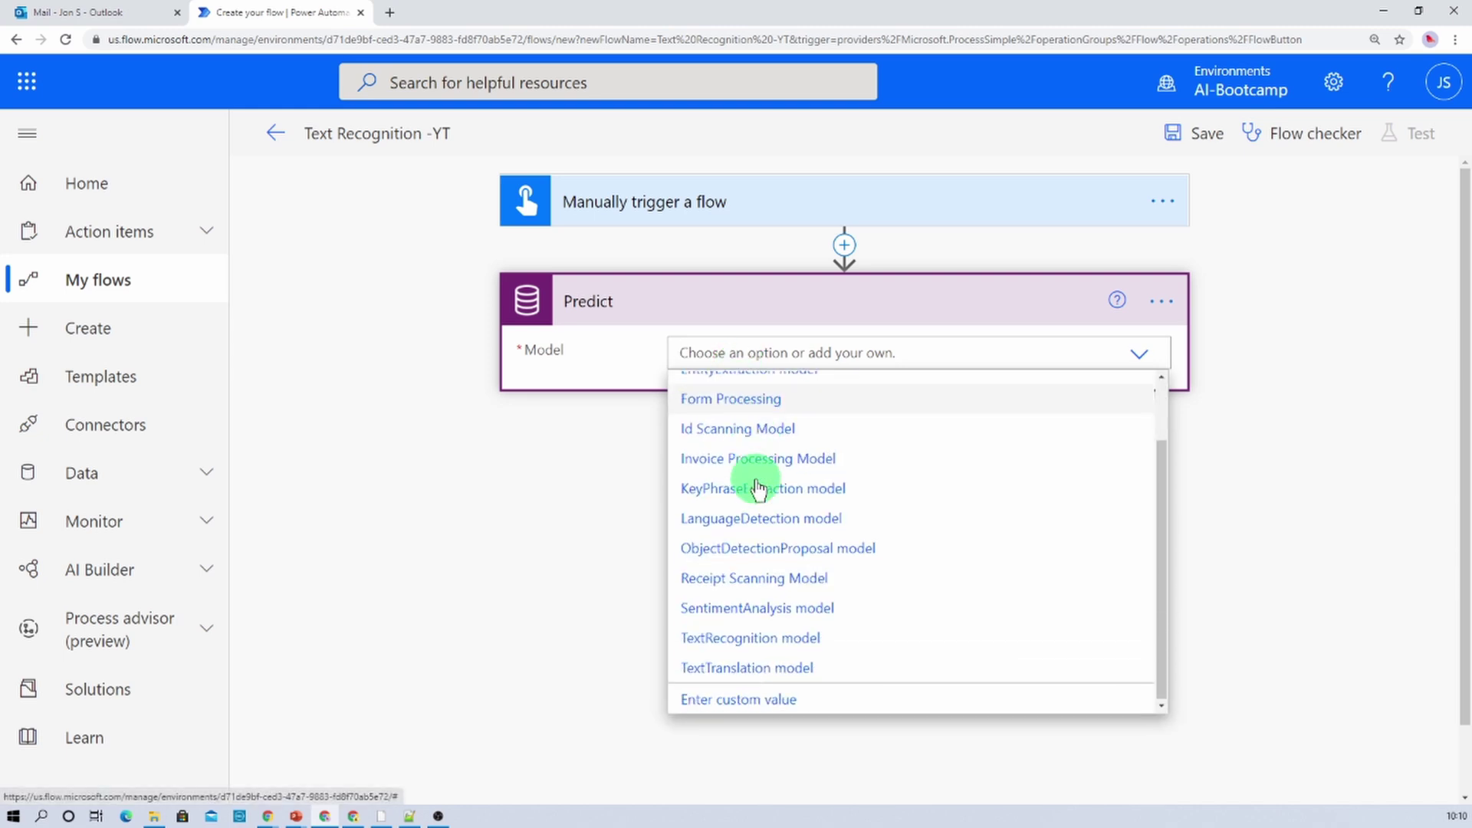
left_click(807, 644)
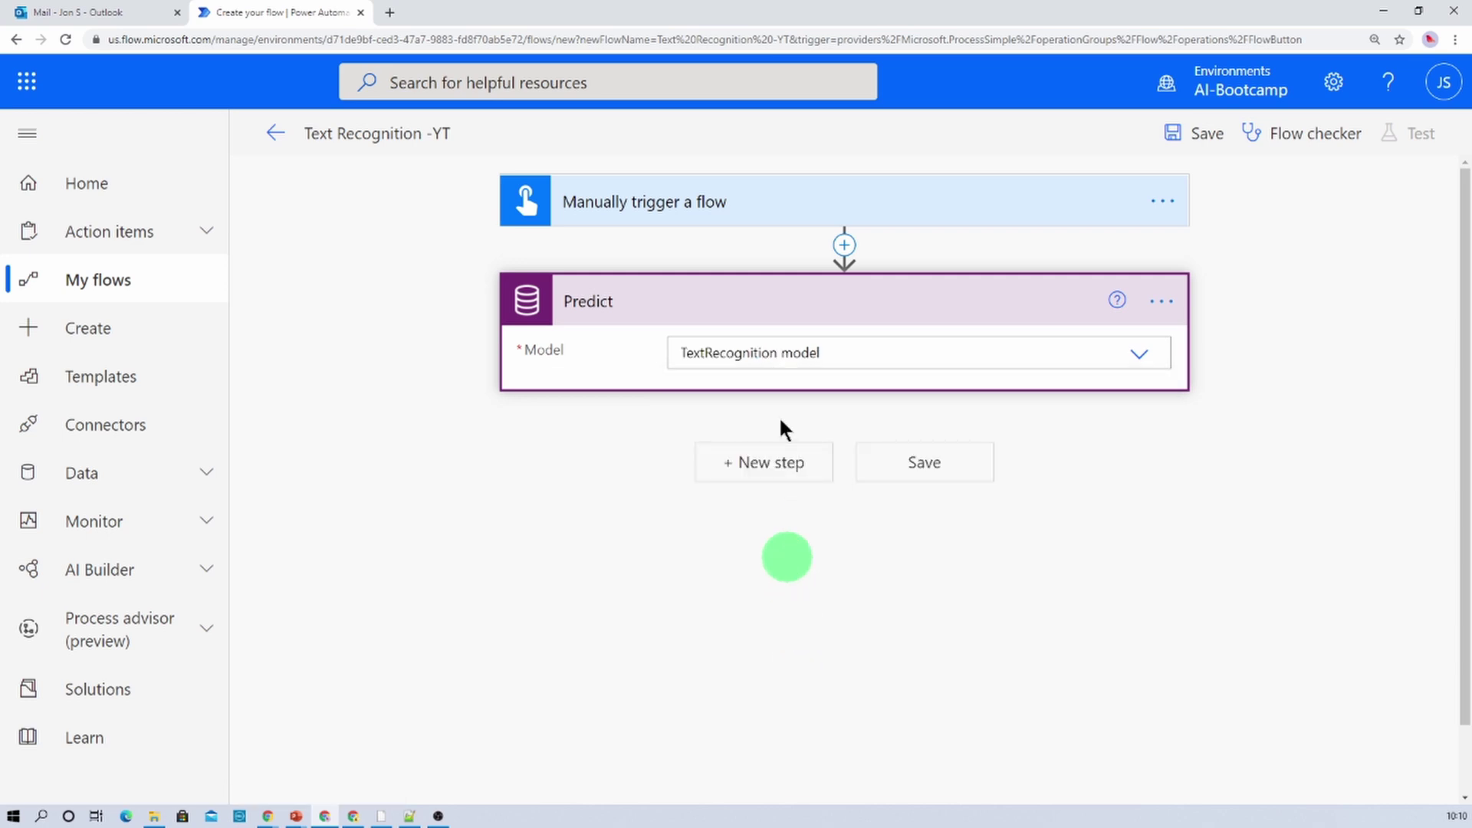
Set the Predict action's Image to the trigger's File Content dynamic value
left_click(743, 396)
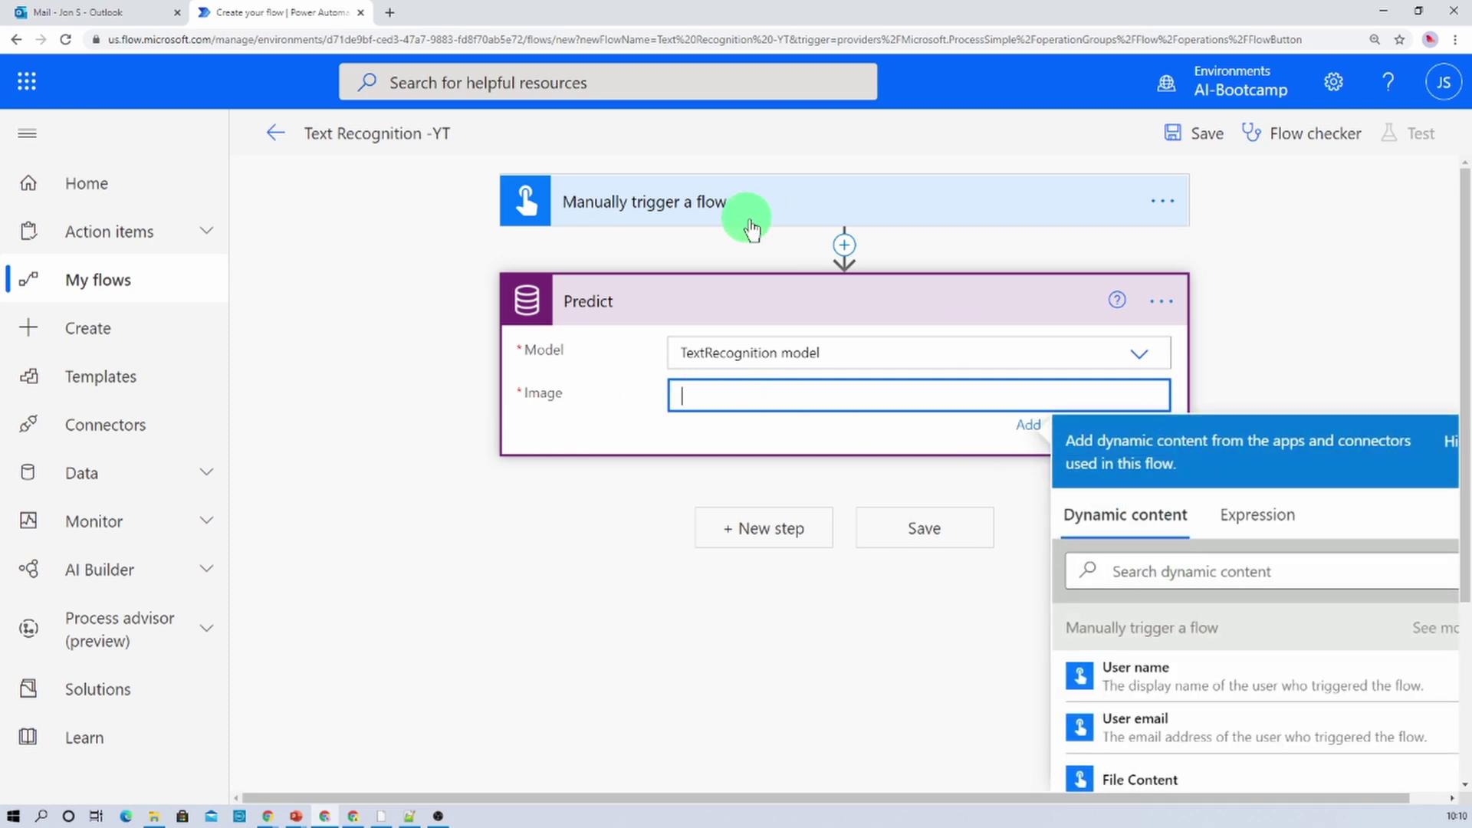
left_click(1193, 569)
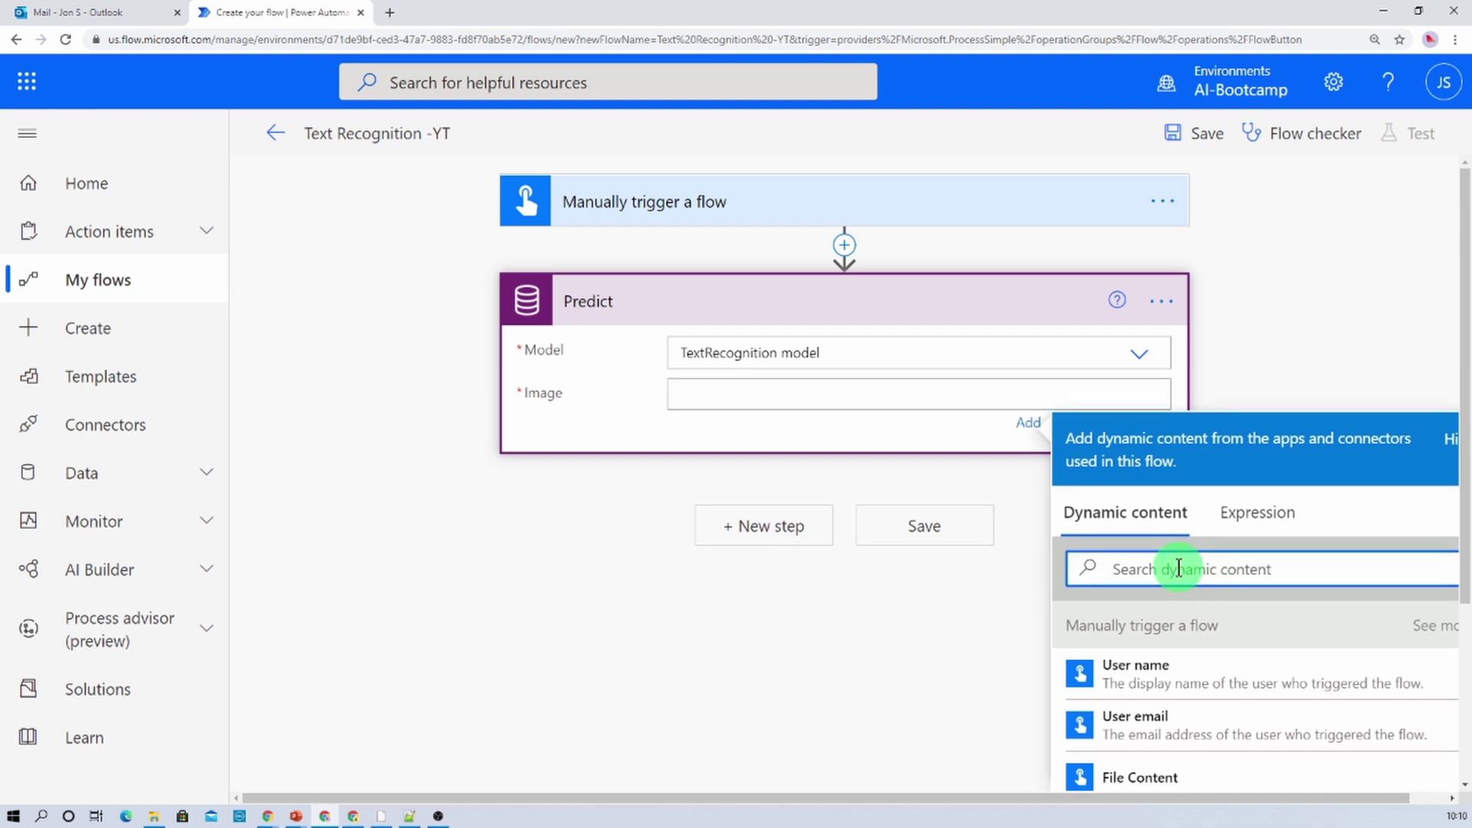
type("fil")
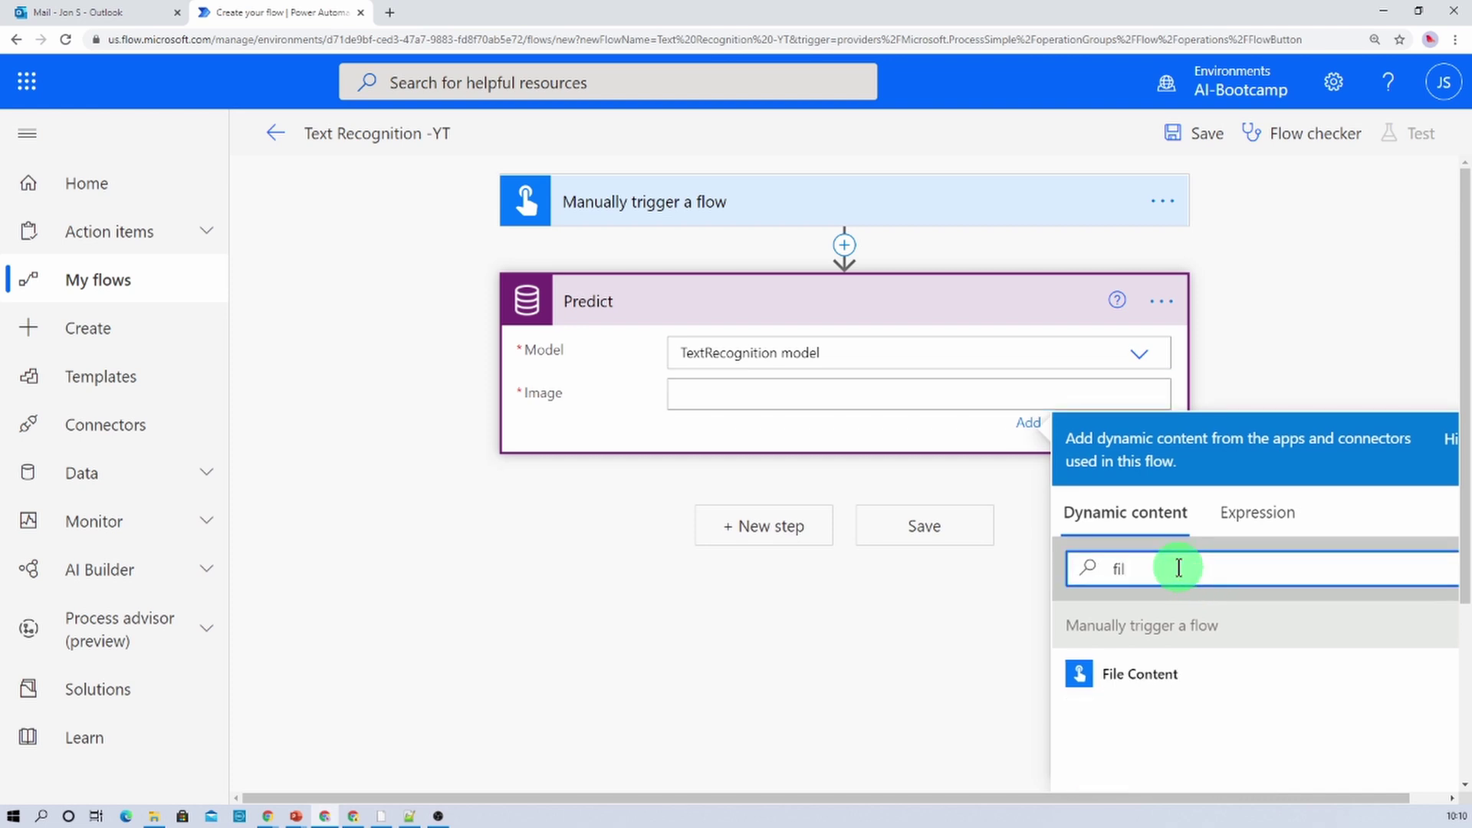
left_click(1140, 674)
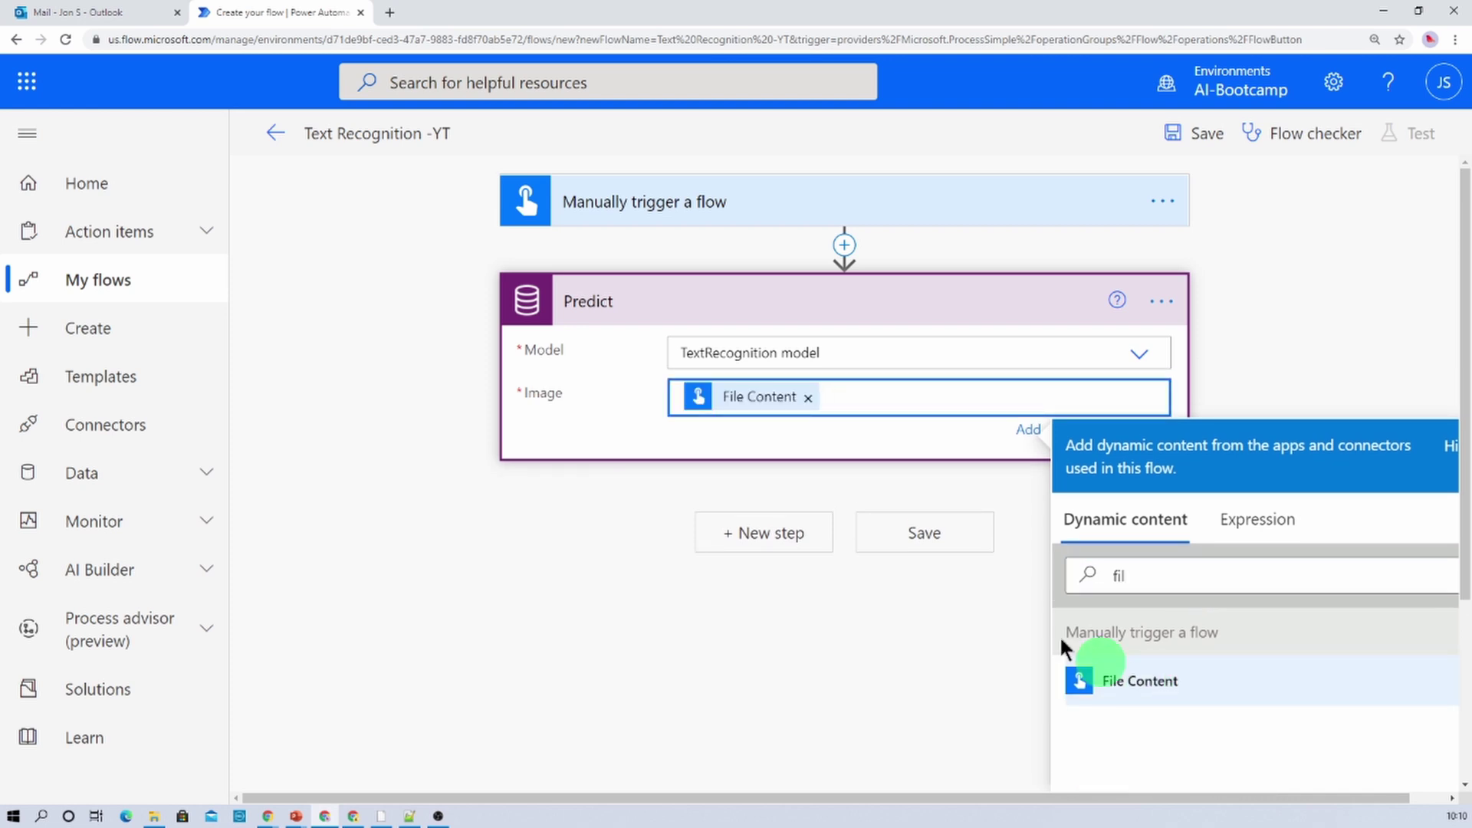
left_click(843, 491)
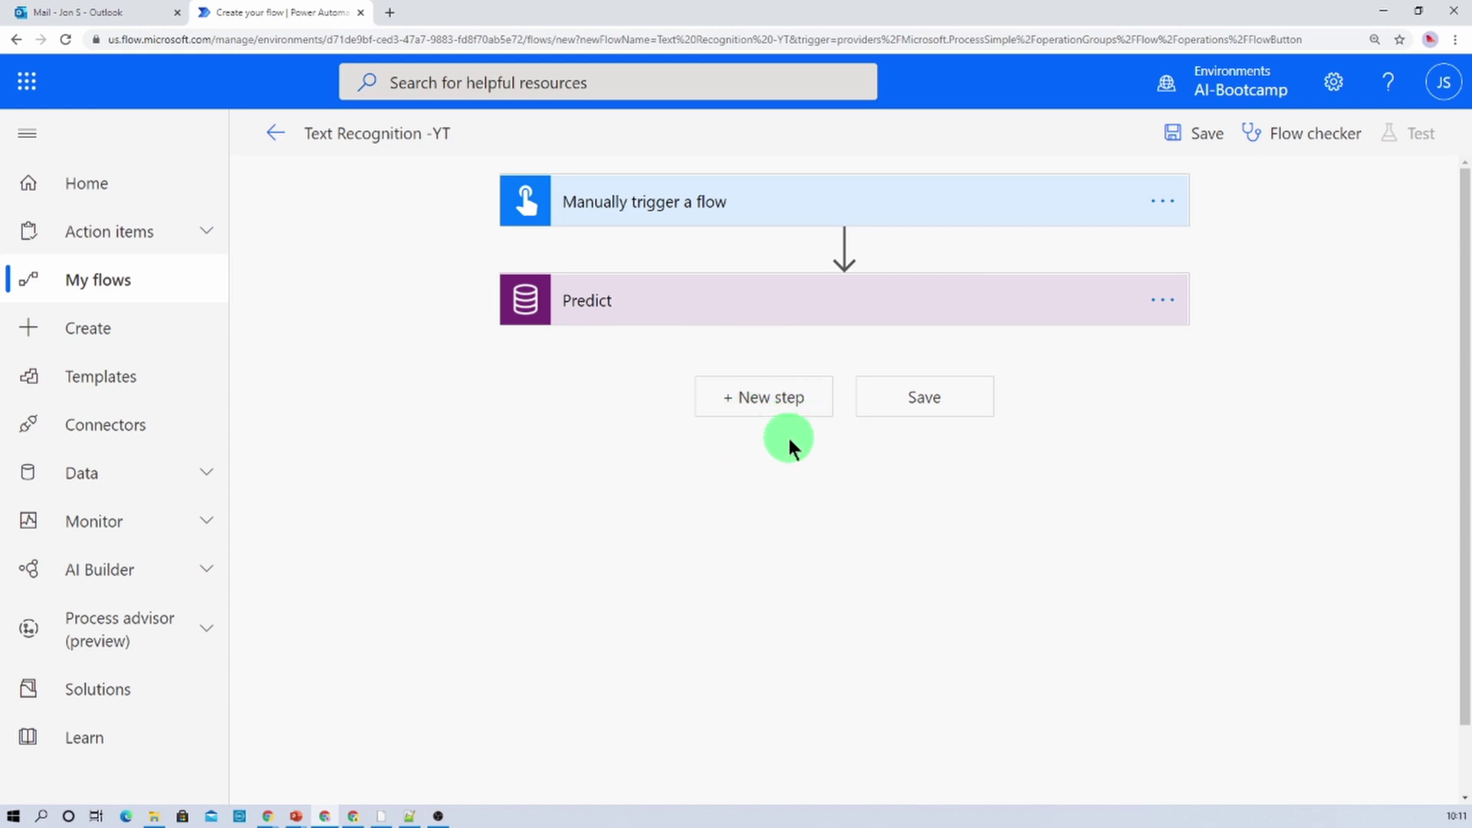
Add an Initialize variable action from the Variable connector below the Predict action
left_click(759, 406)
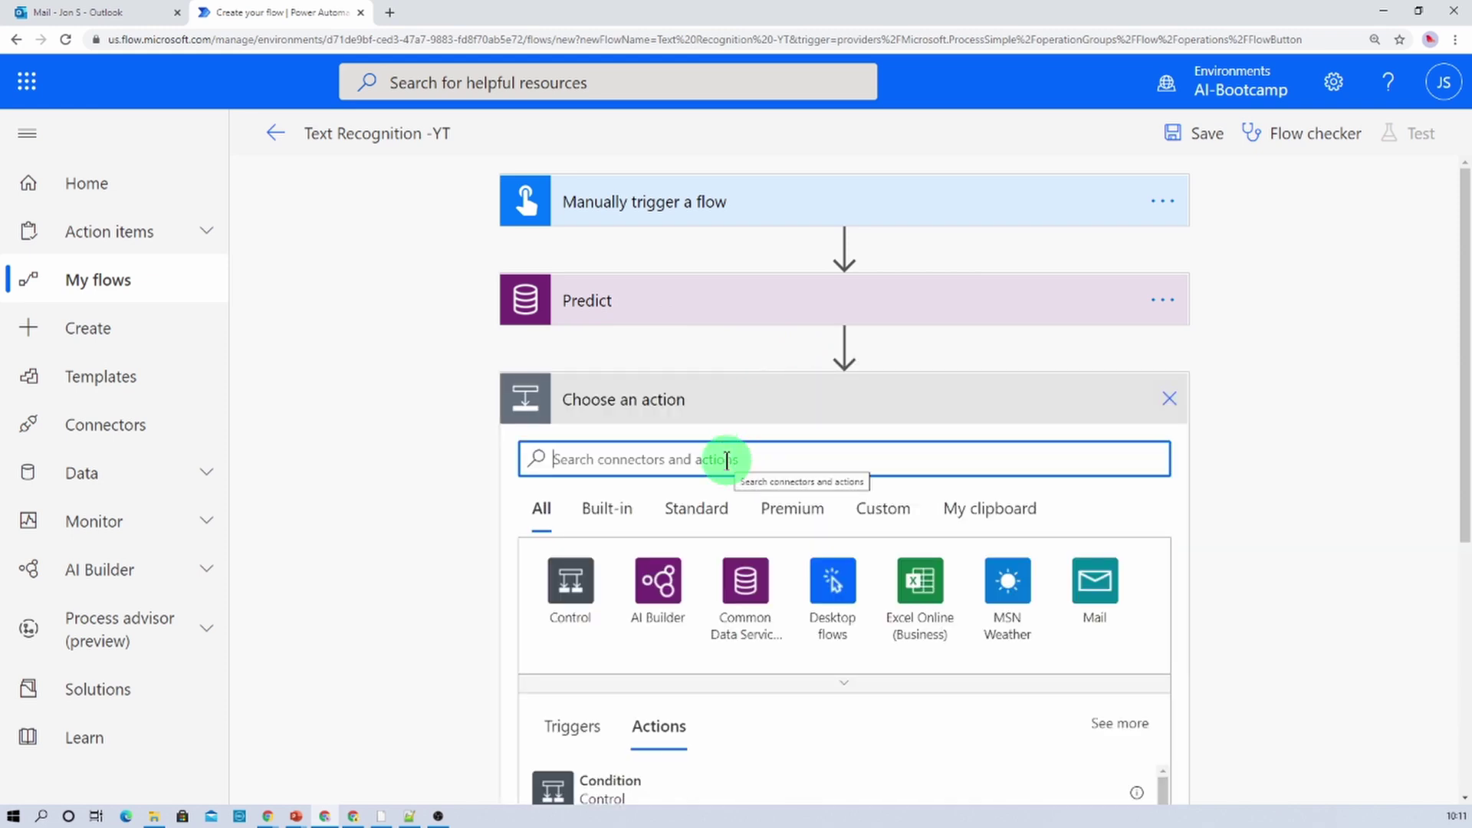
type("init")
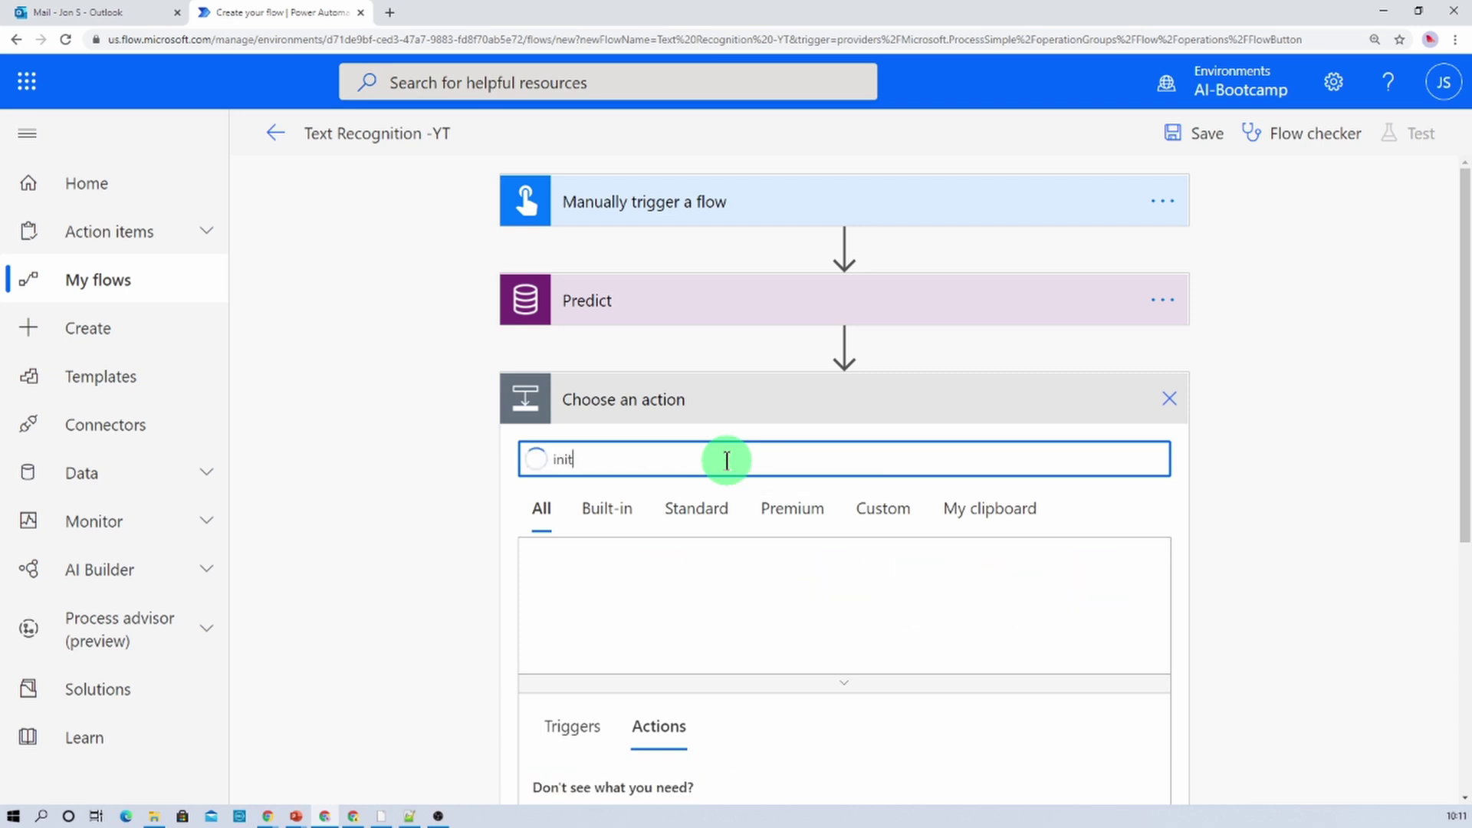
type("i")
key("BackSpace")
key("BackSpace")
key("BackSpace")
key("BackSpace")
key("BackSpace")
type("var")
left_click(654, 584)
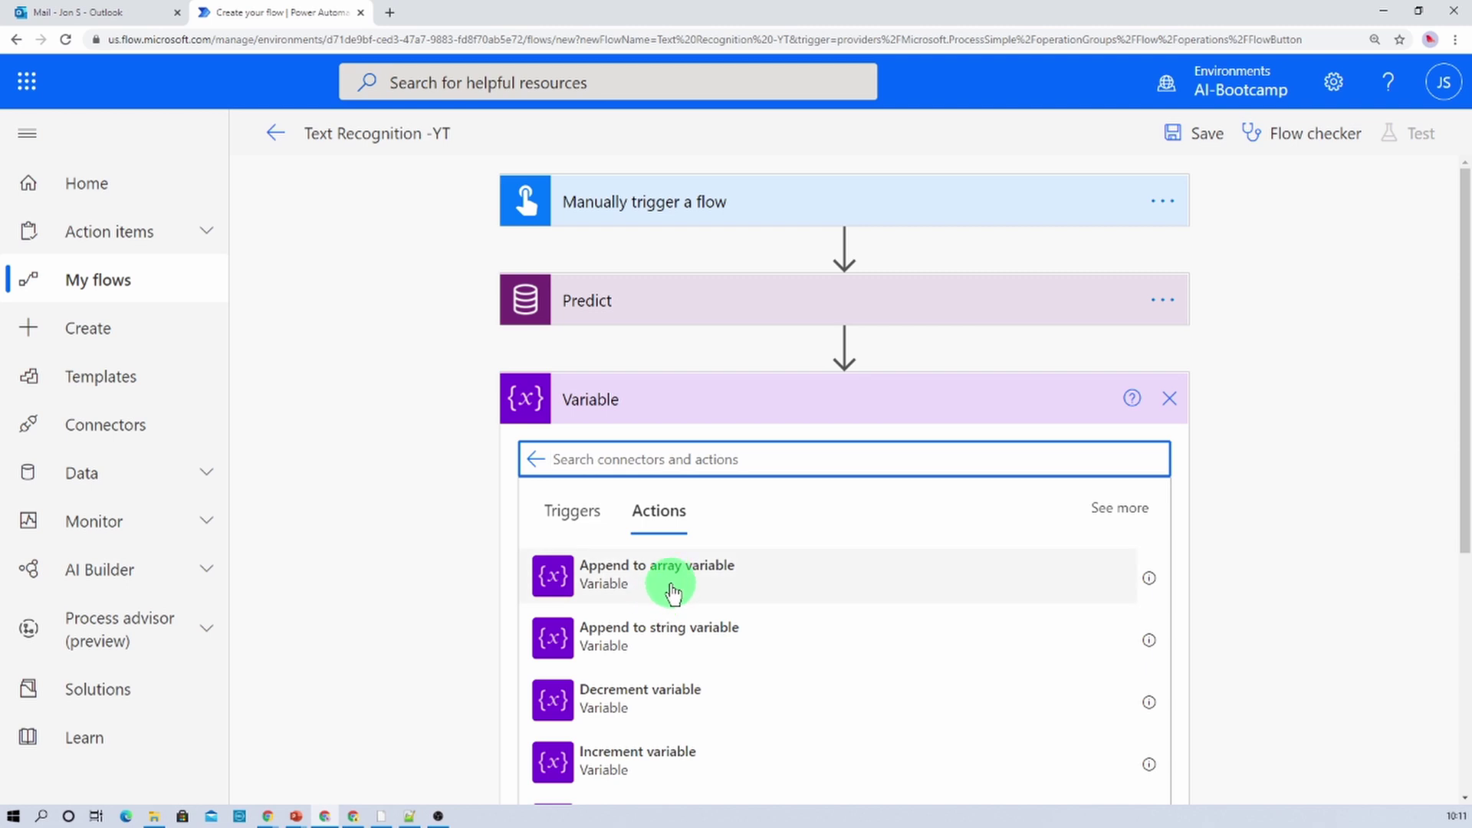
scroll(673, 590, "down", 2)
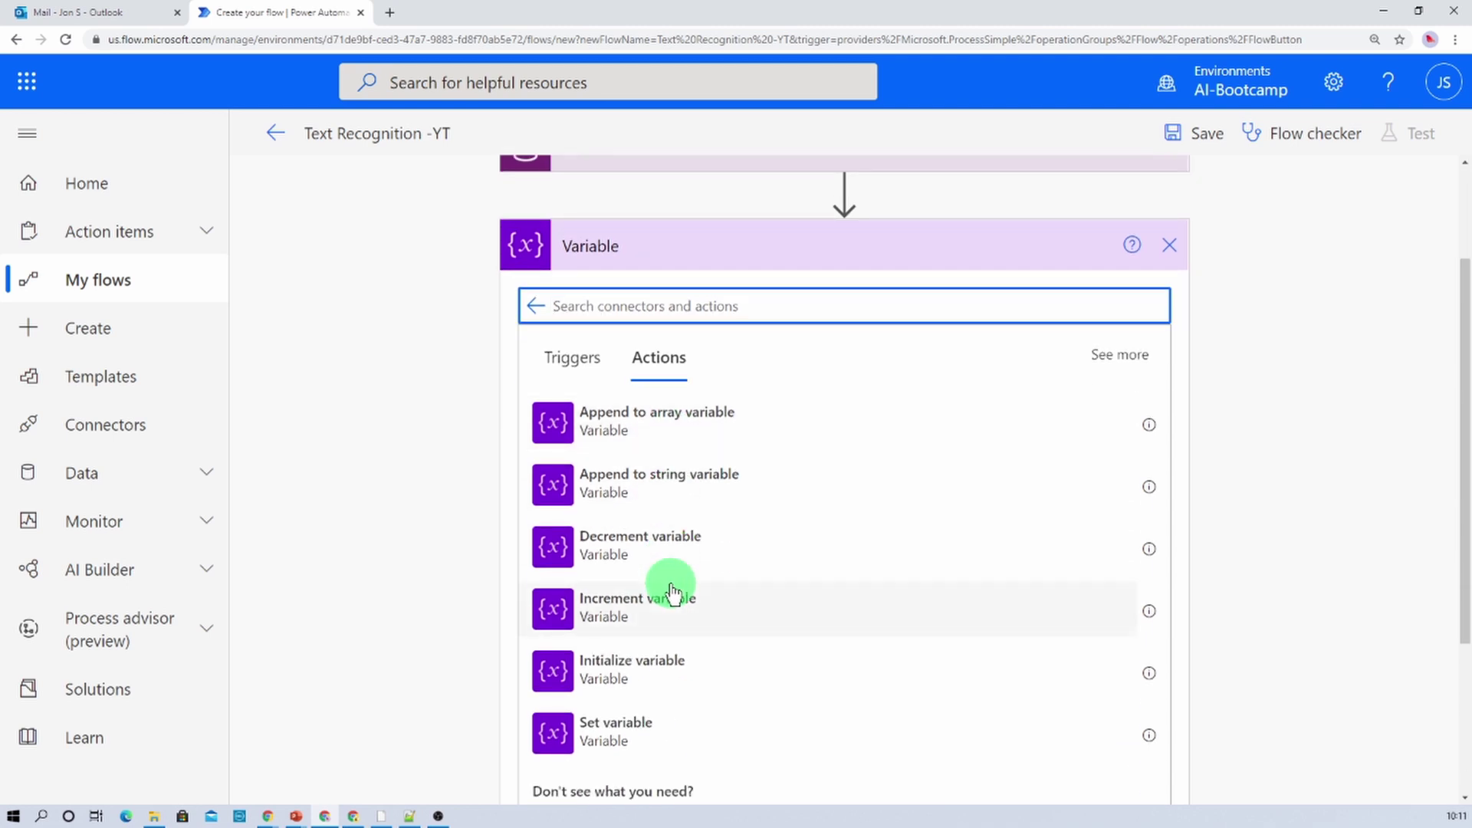
left_click(667, 671)
Name the initialized variable vLineItems and set its type to Array
left_click(747, 372)
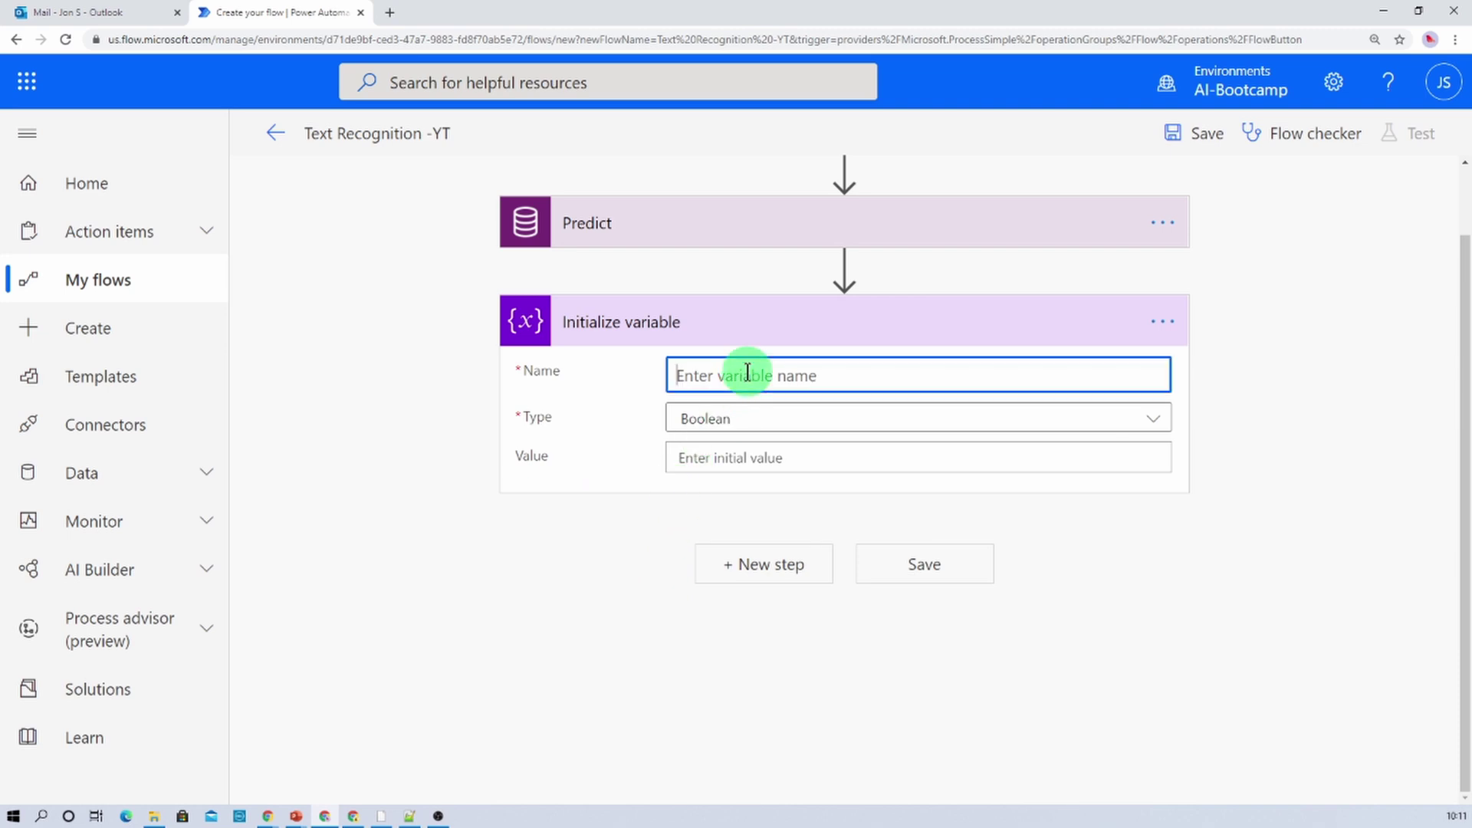
type("vLine")
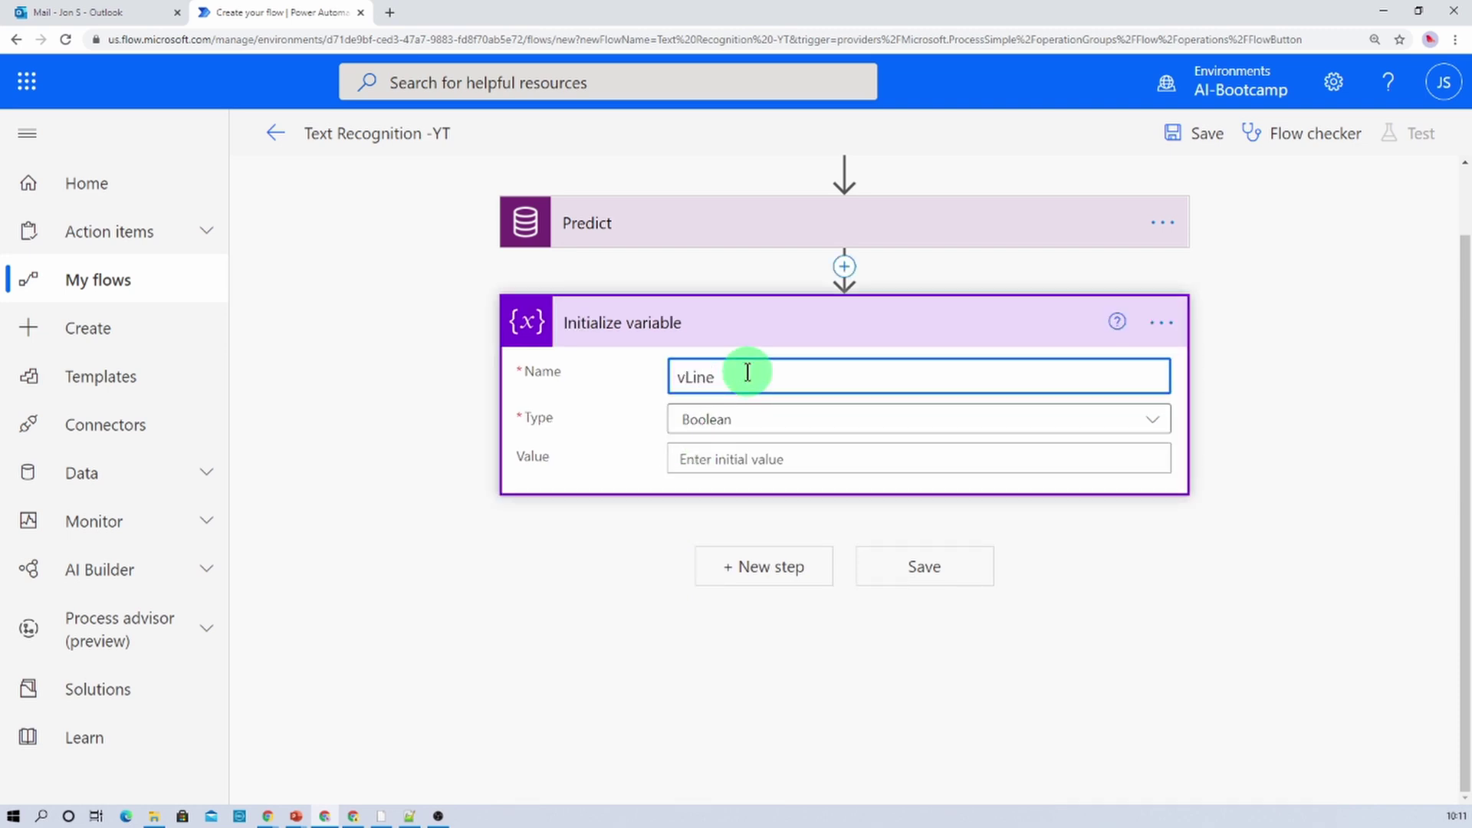
type("Items")
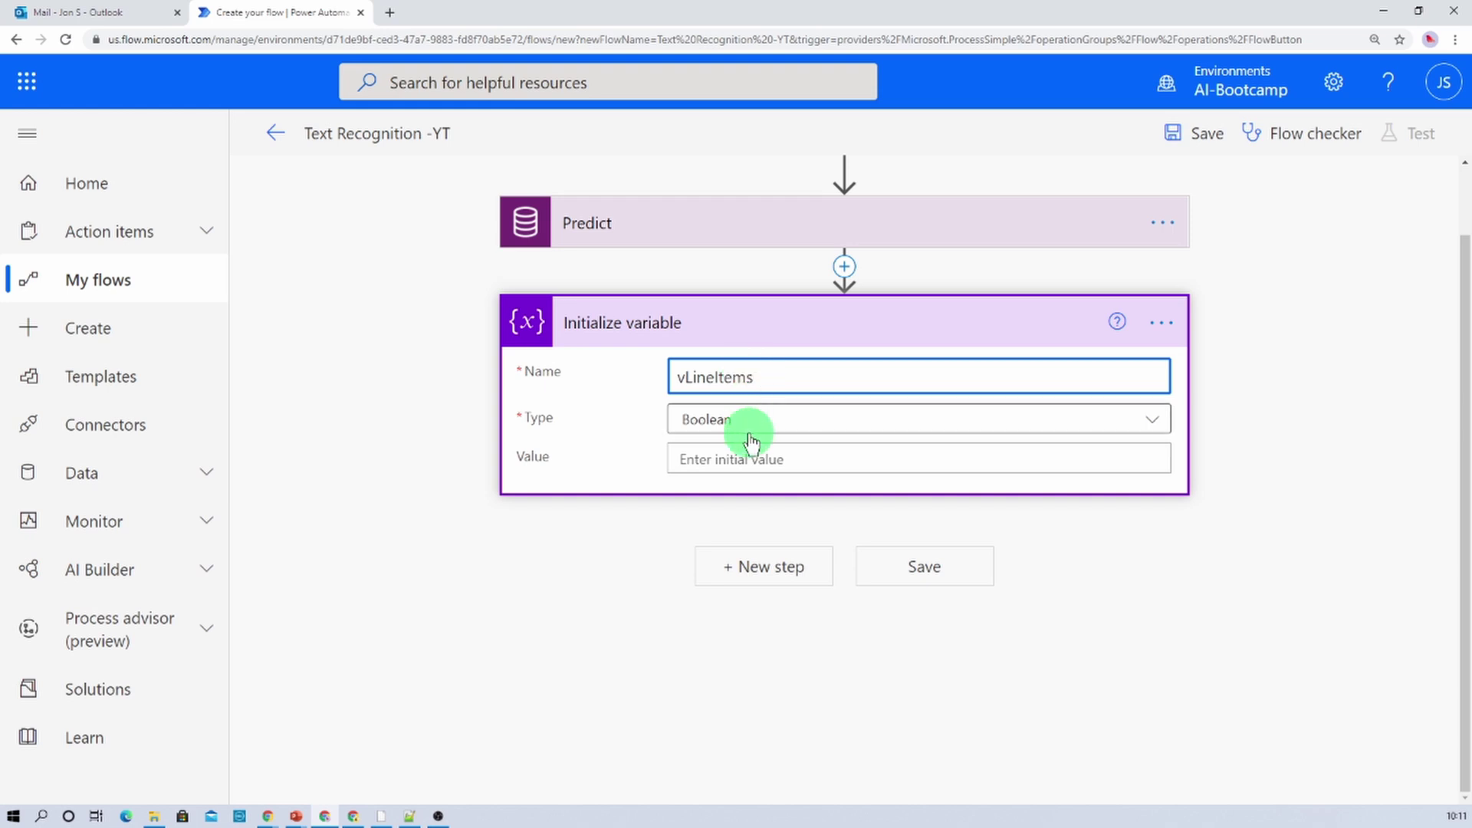
left_click(749, 421)
left_click(728, 659)
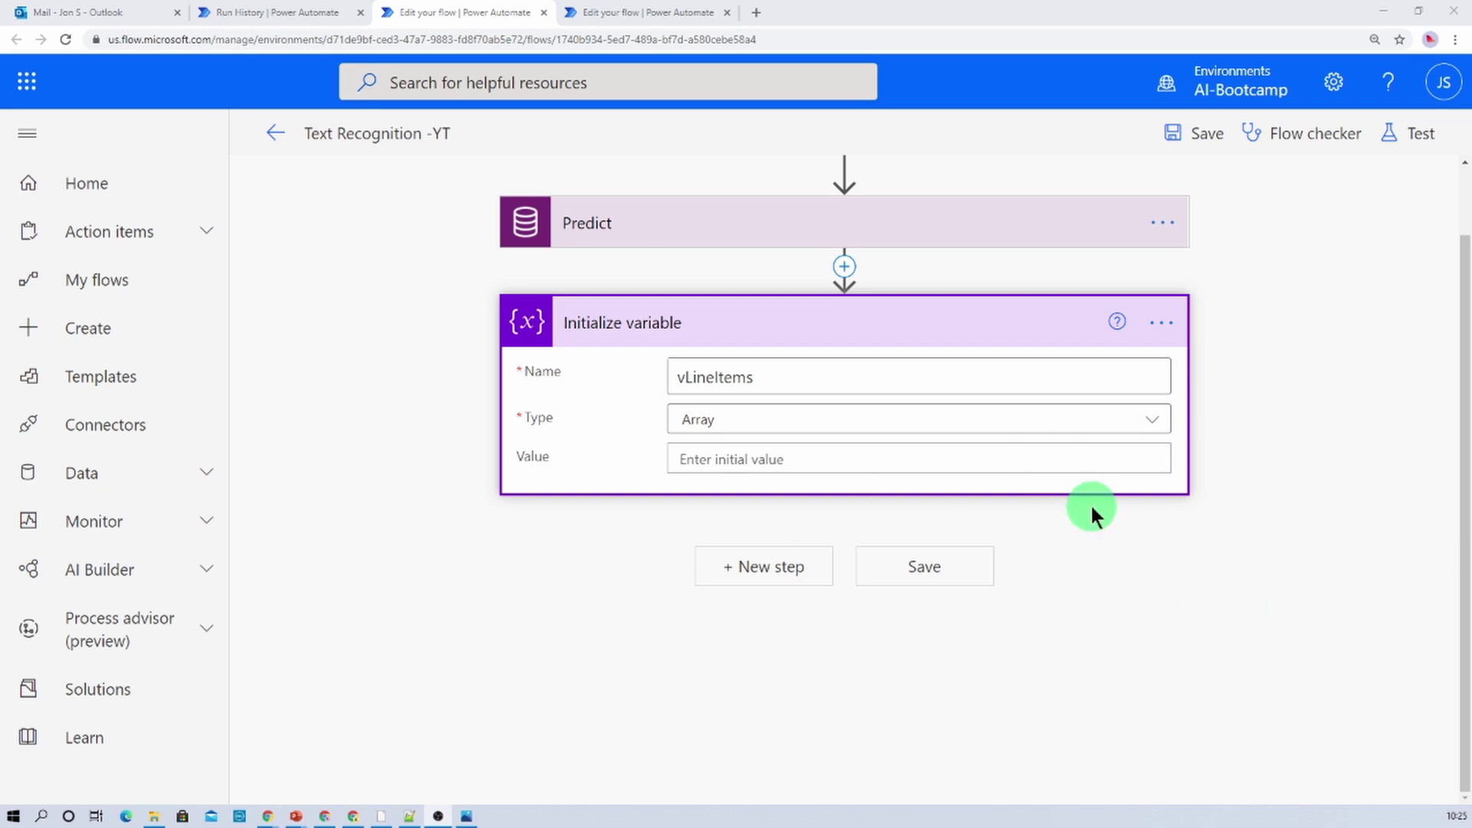
Add an Append to array variable action after Initialize variable and select vLineItems as its target variable
left_click(769, 573)
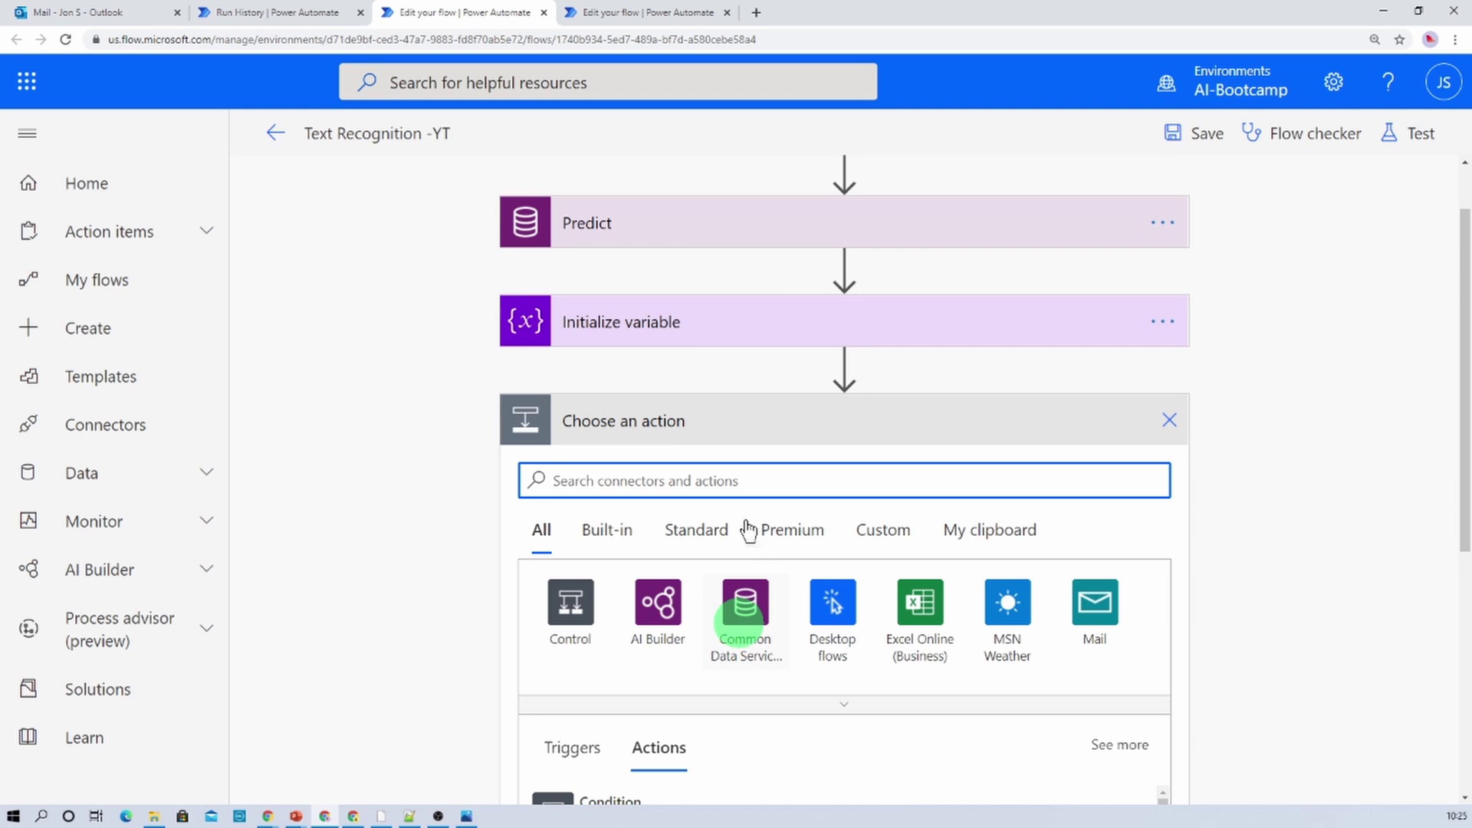
type("append")
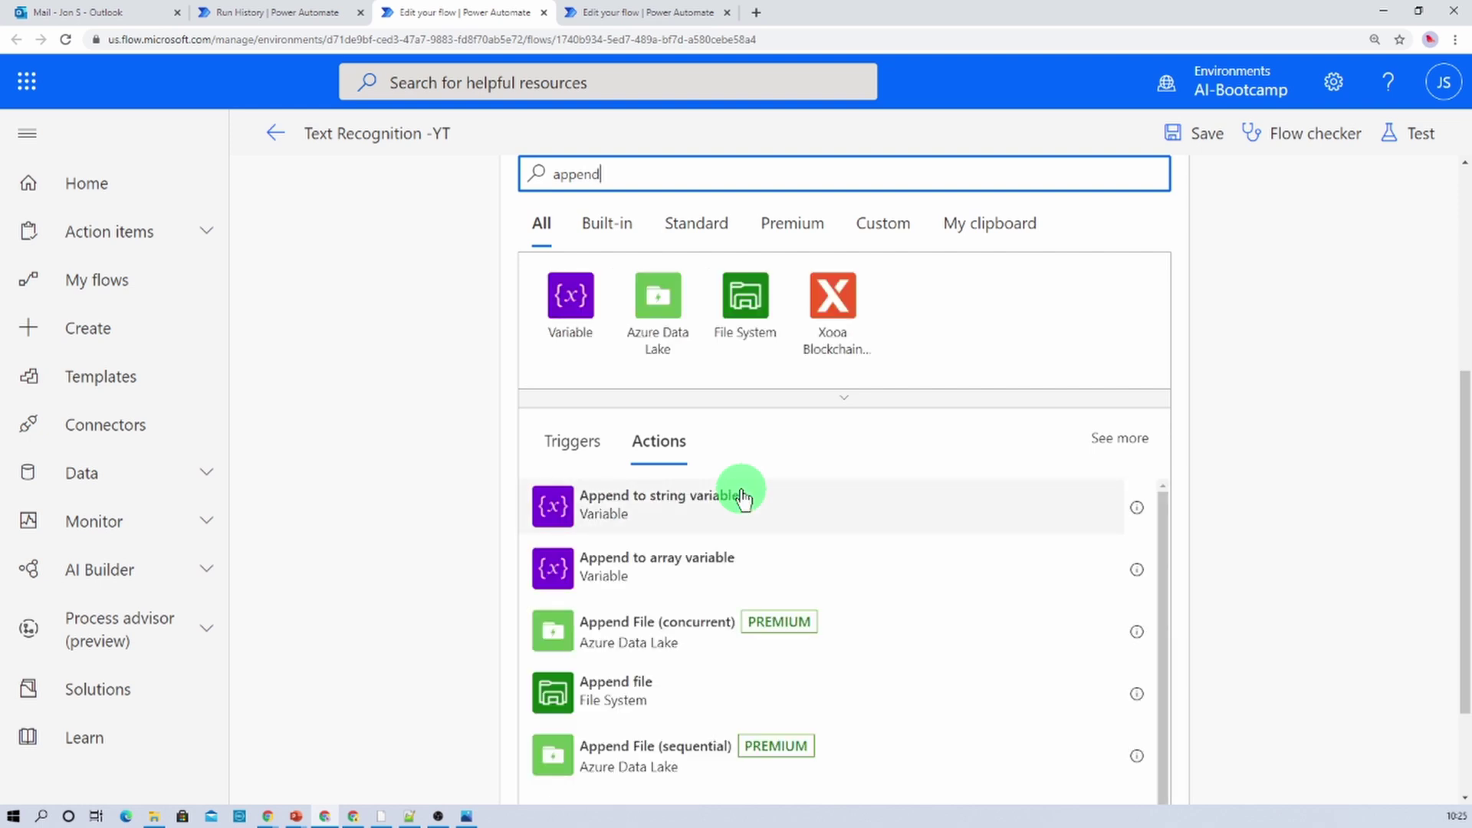
left_click(643, 565)
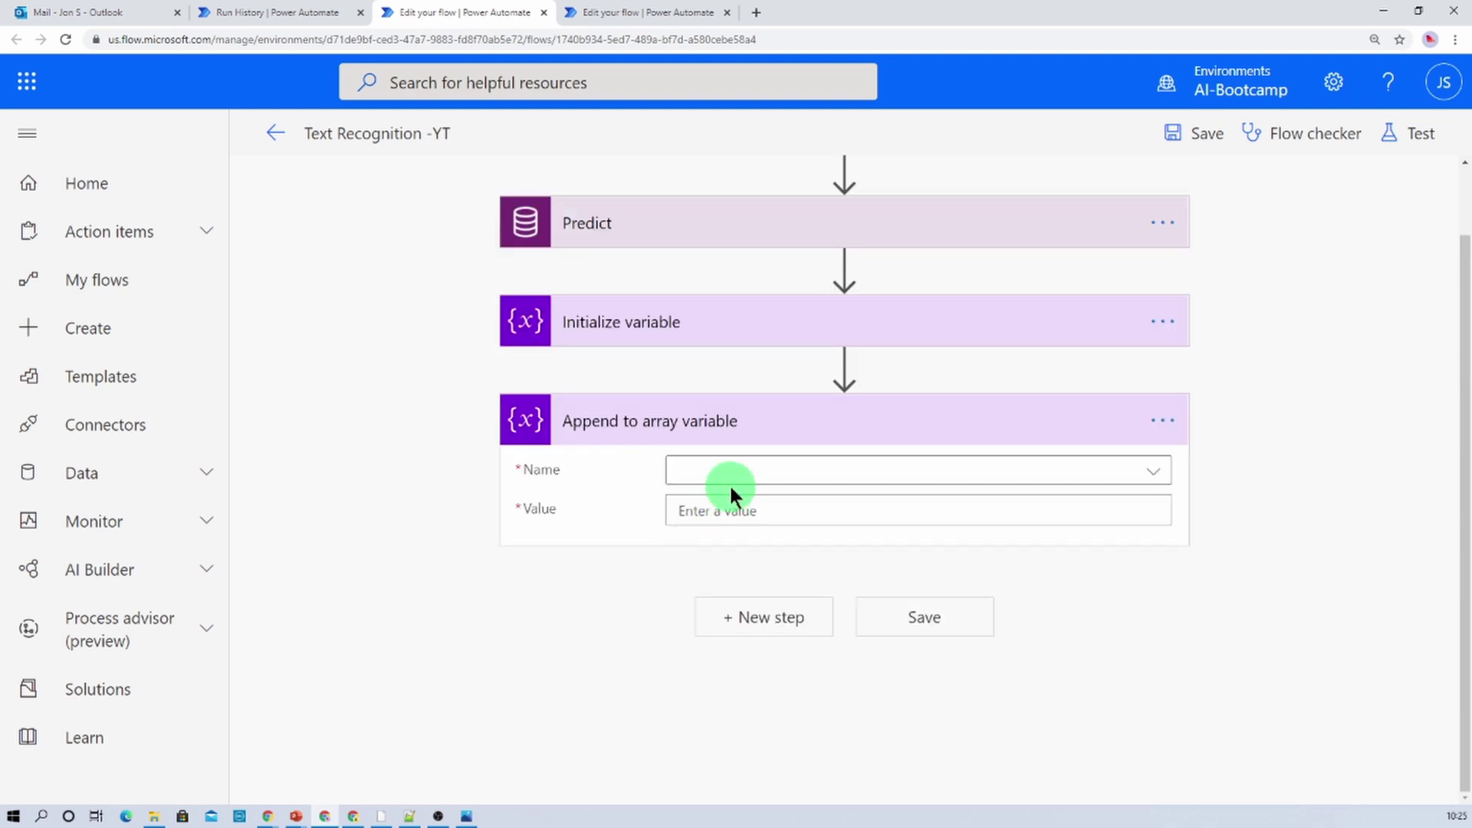
left_click(729, 483)
left_click(728, 549)
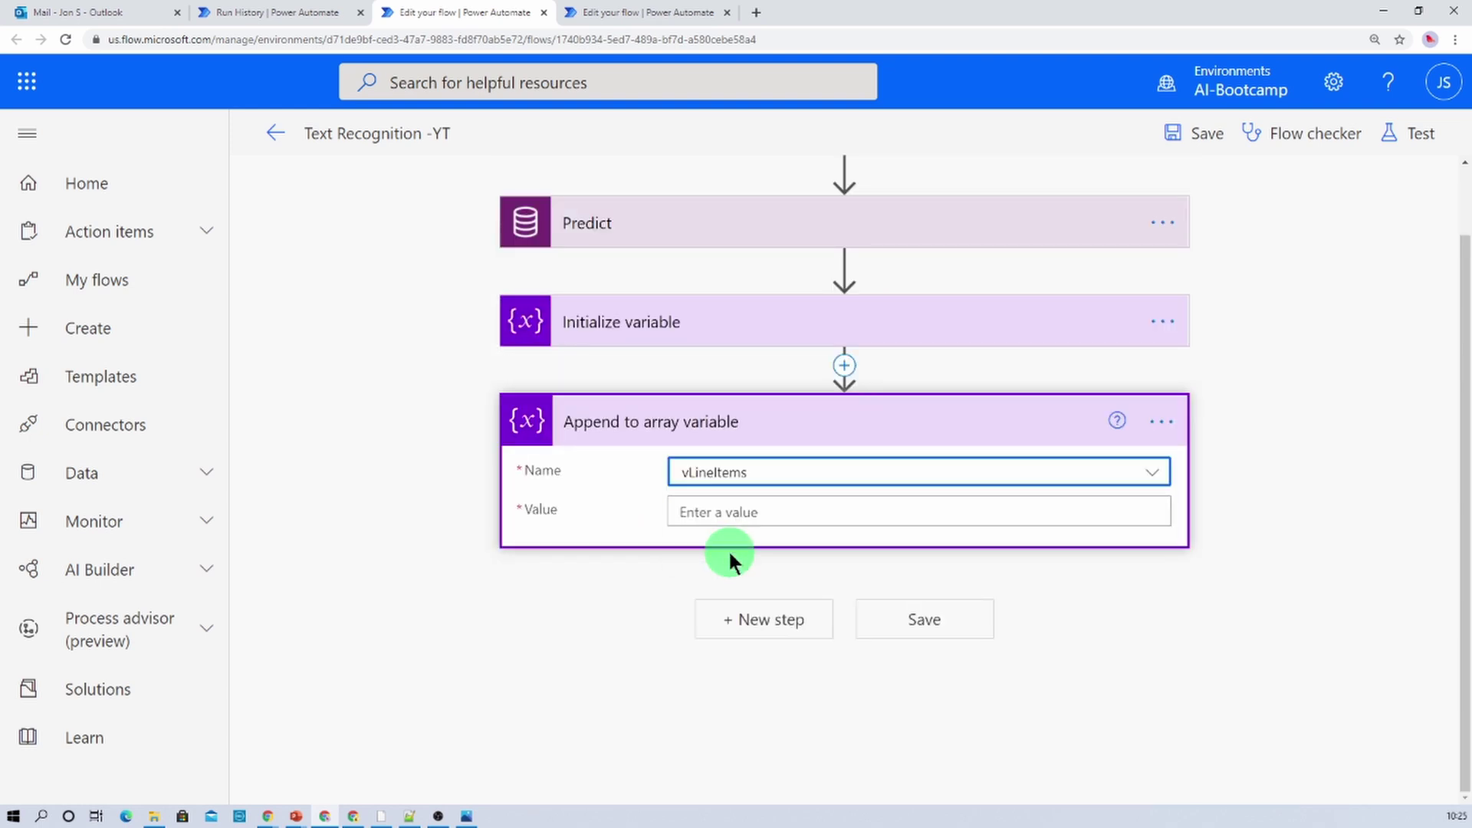
Set the append action's Value to the Predict output "lines" and reopen the action inside the loop
left_click(739, 514)
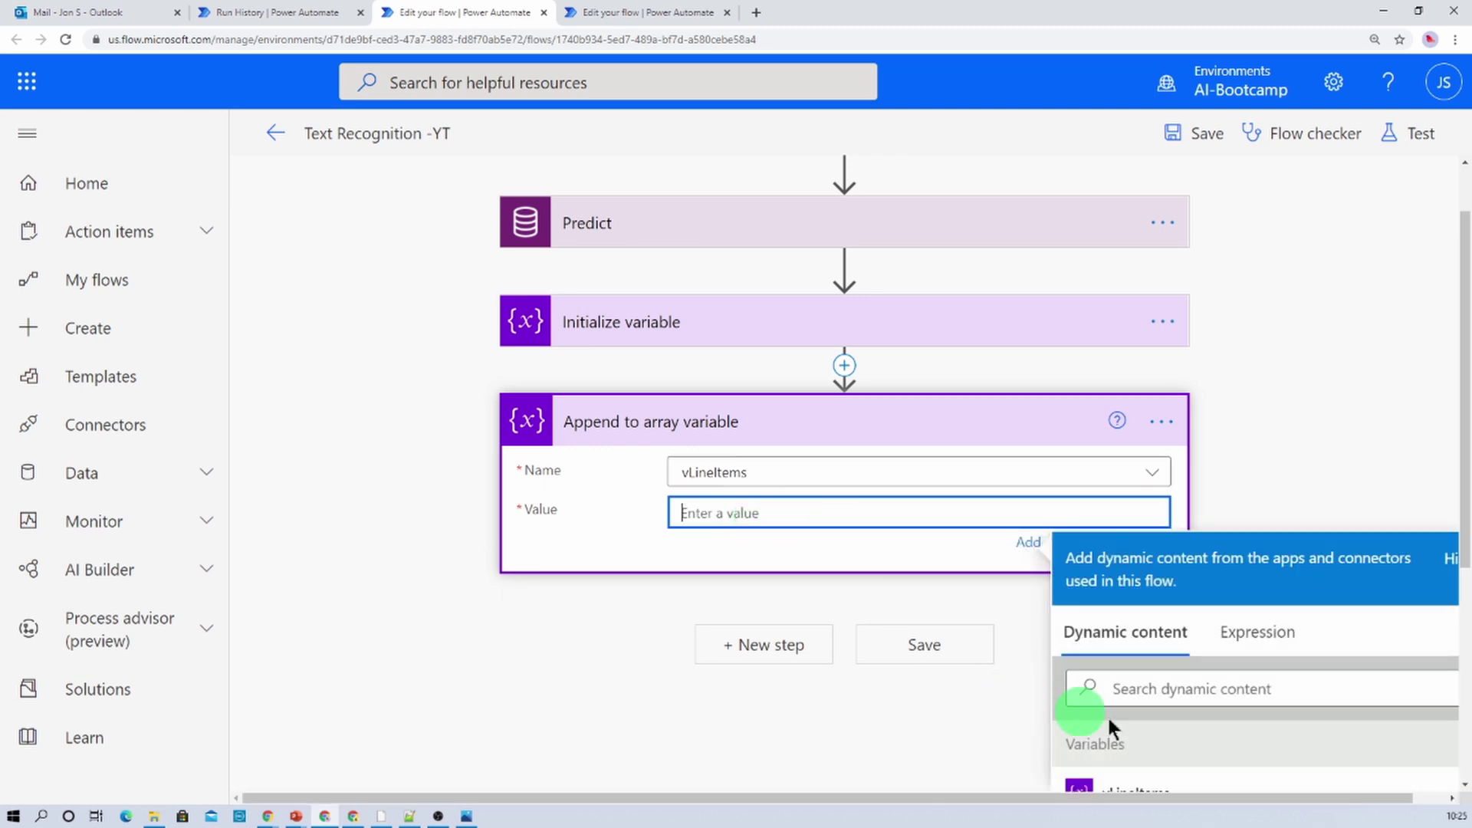
scroll(1162, 755, "down", 3)
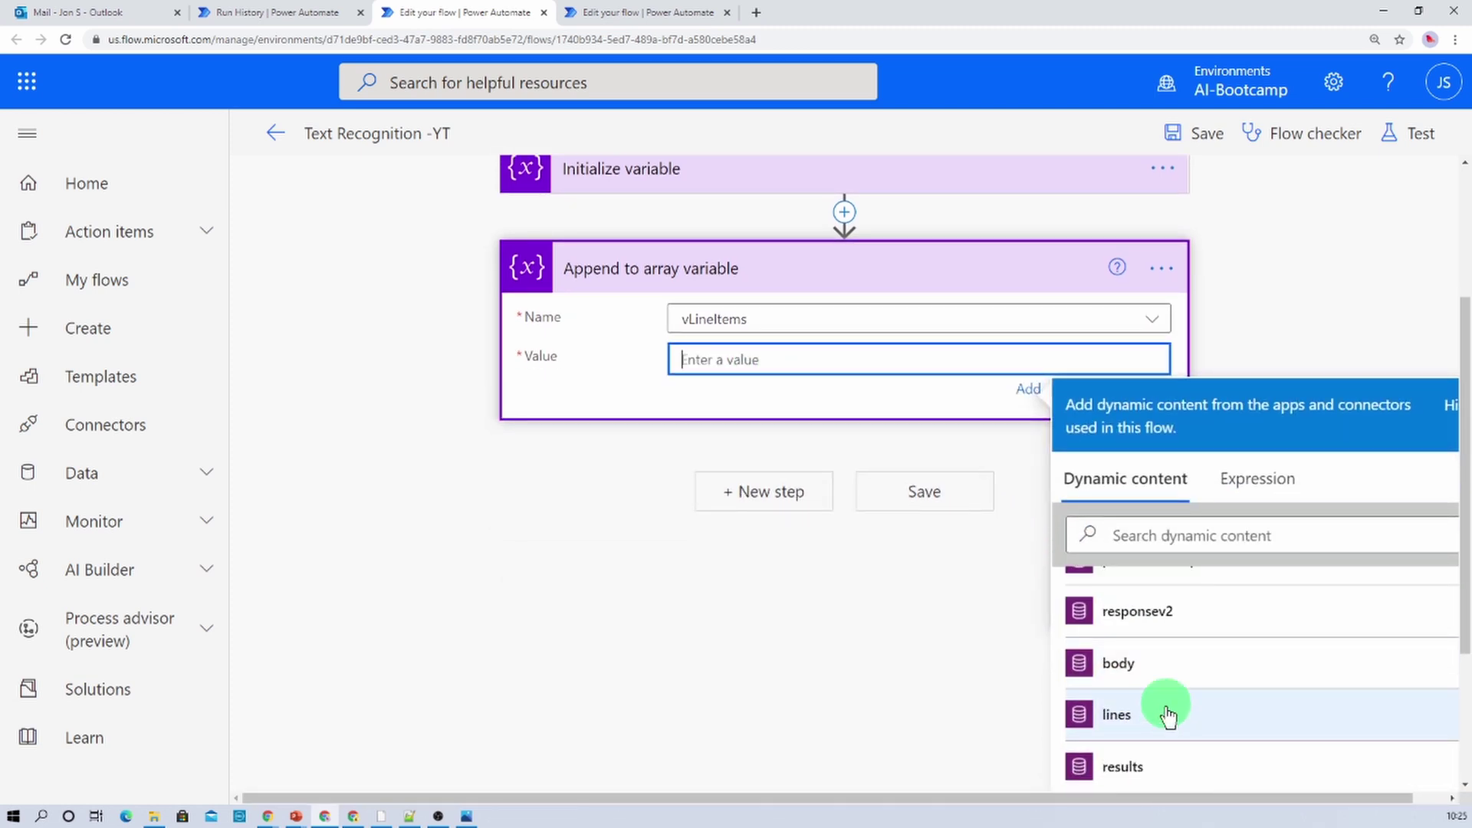
left_click(1166, 712)
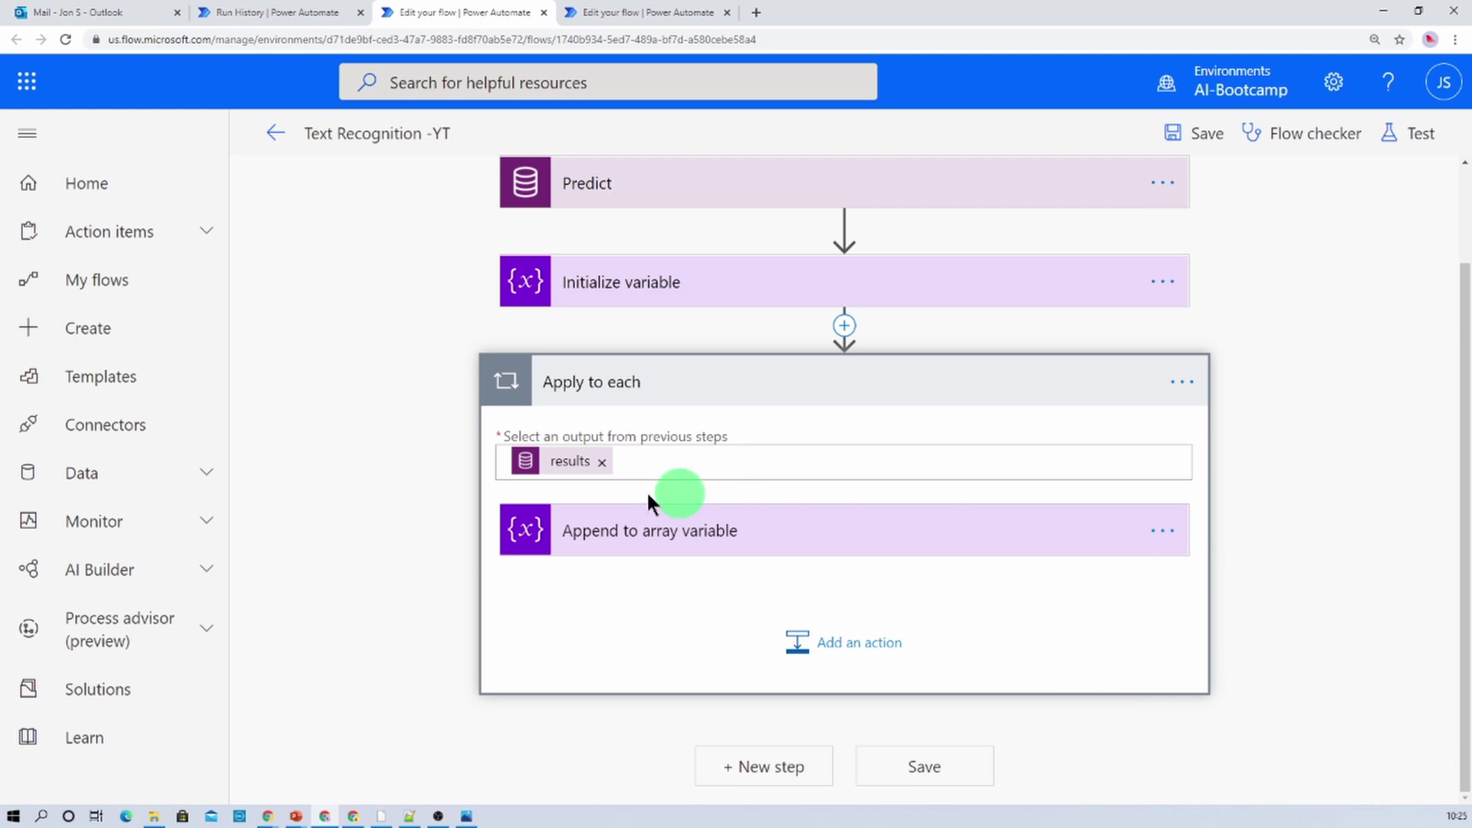
left_click(690, 539)
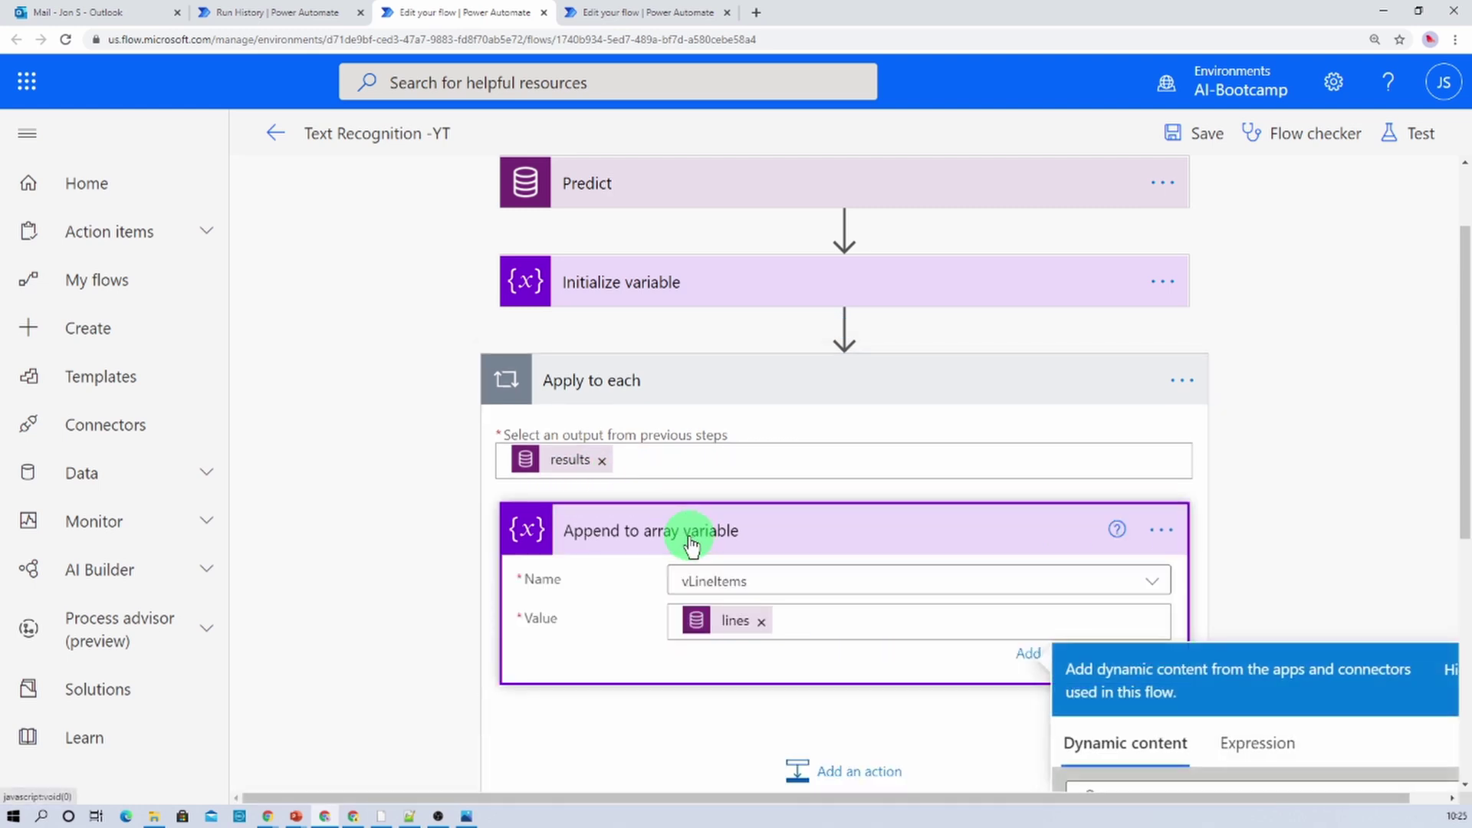
Replace the append action's Value with the Predict output "Detected text" and reopen the action inside the nested loop
left_click(761, 622)
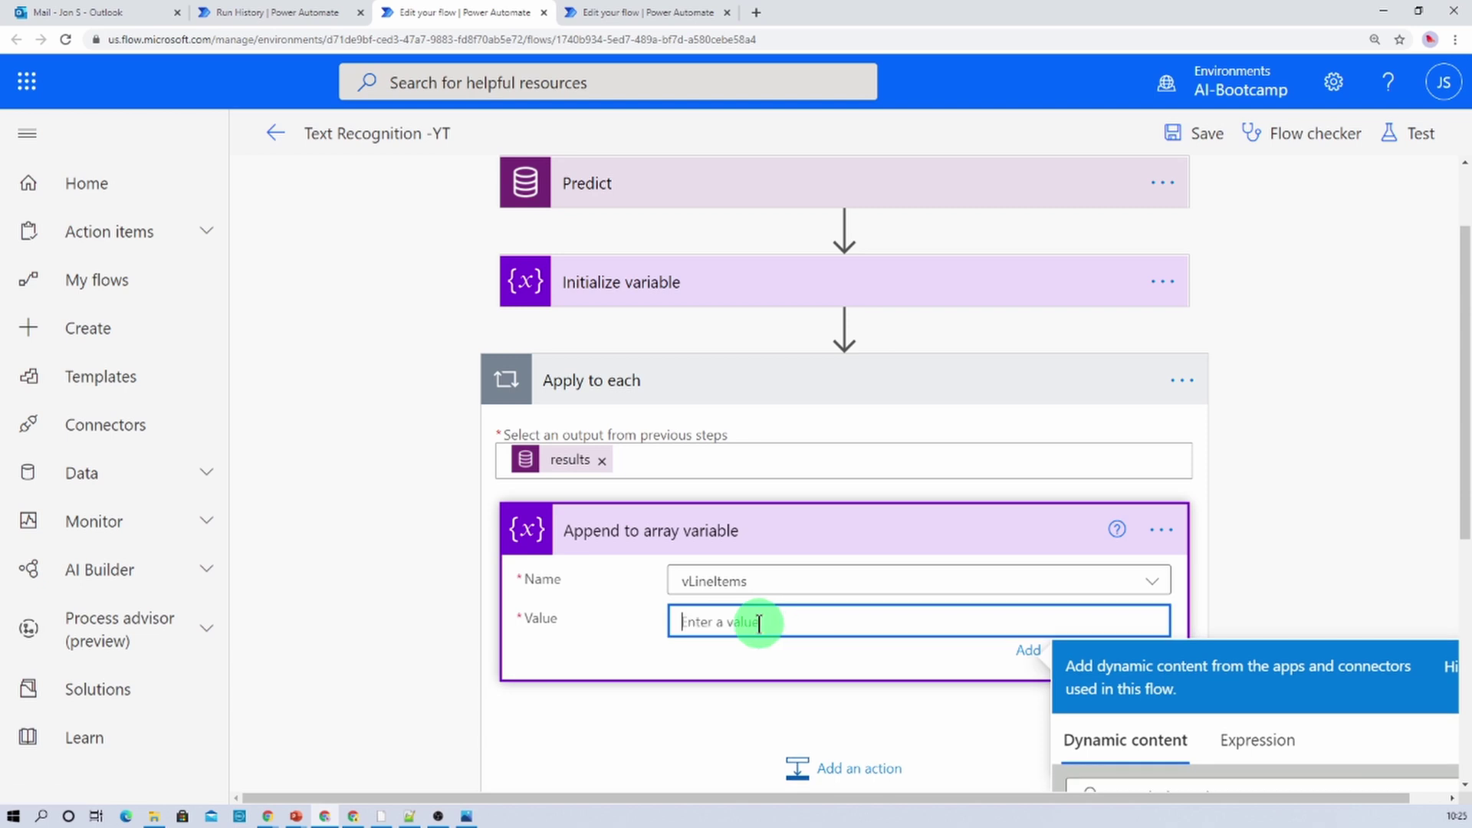
scroll(903, 624, "down", 4)
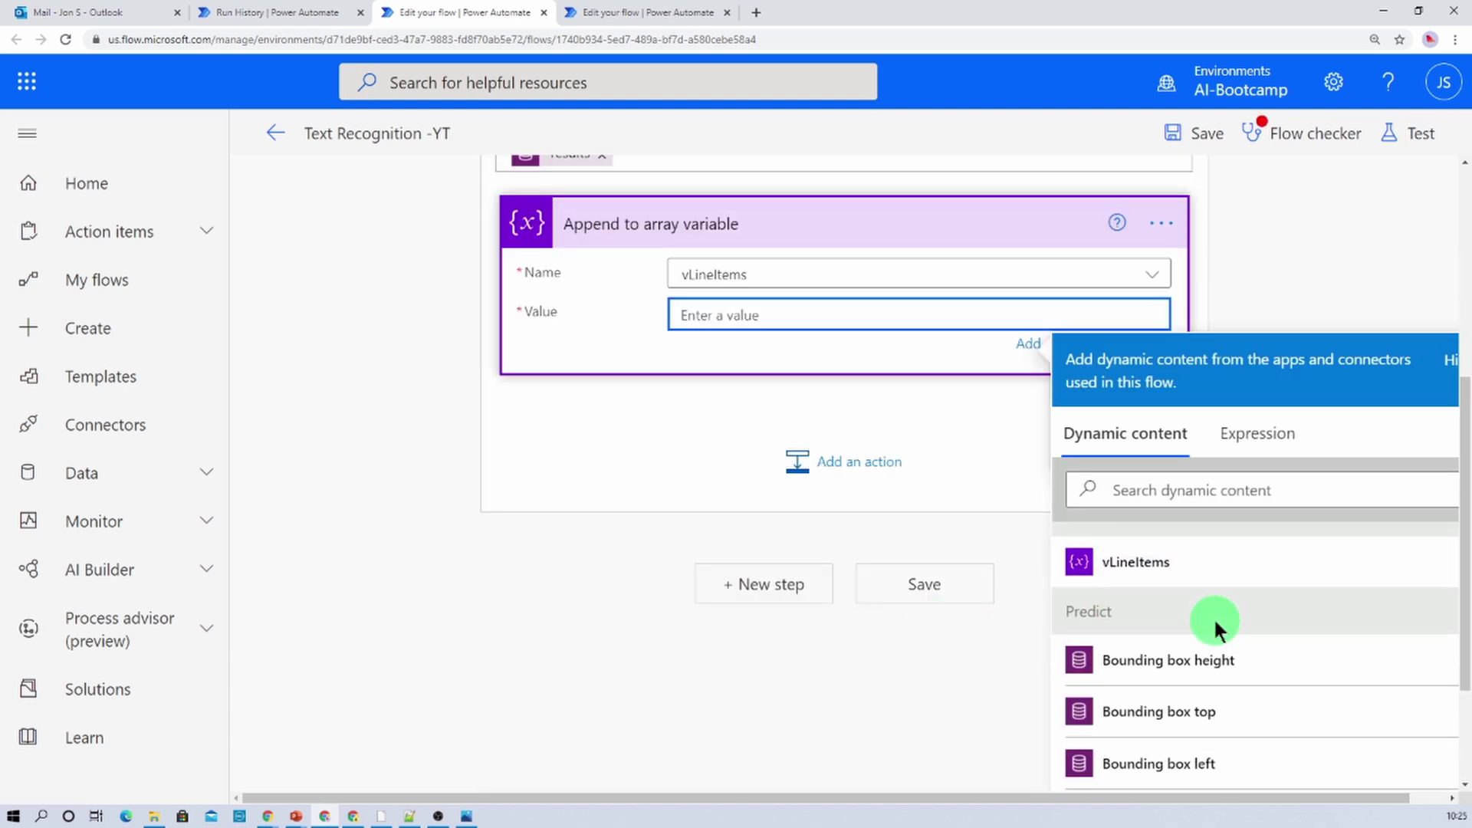
scroll(1215, 625, "down", 7)
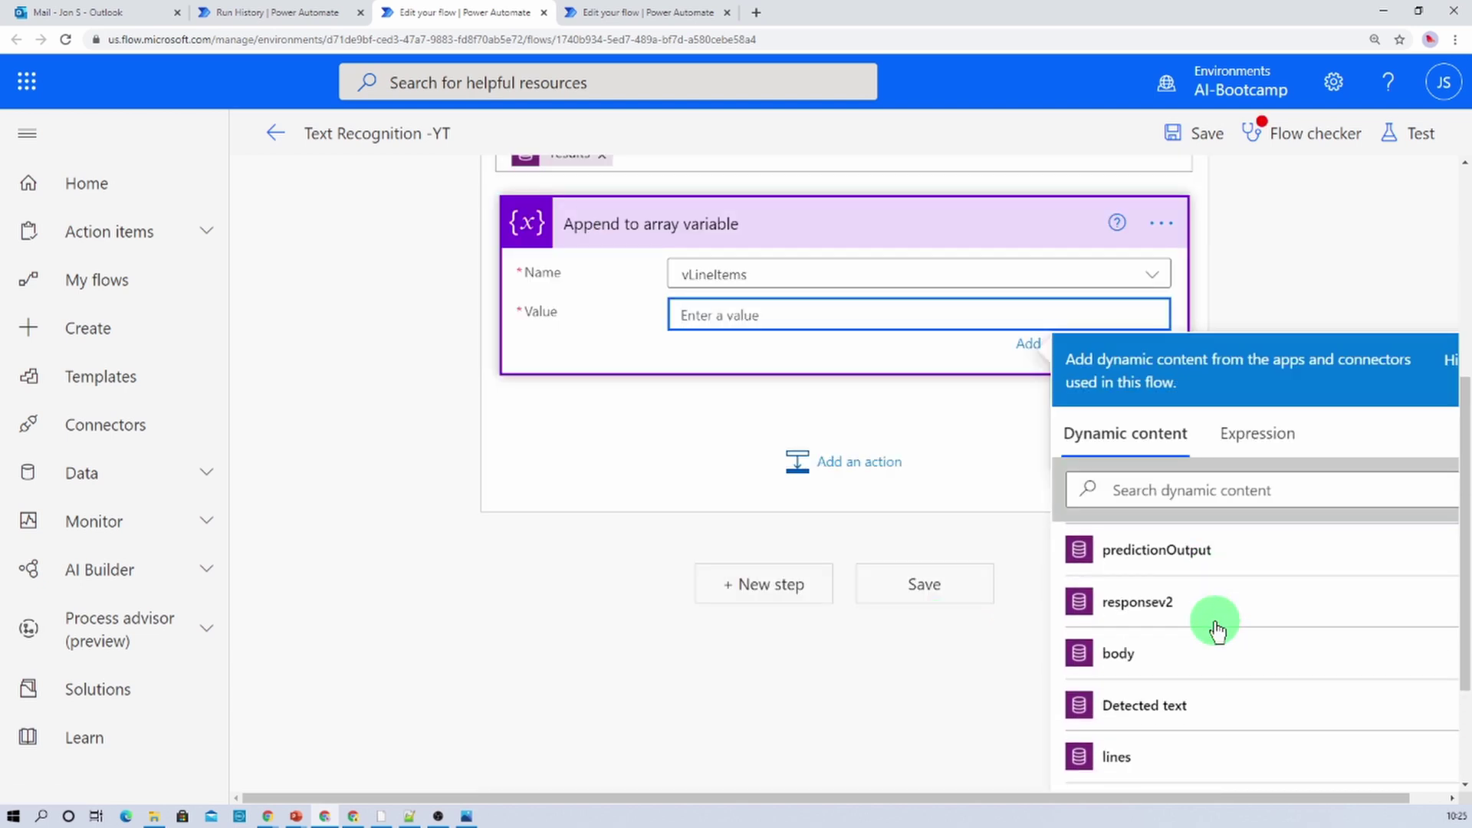
scroll(1217, 625, "down", 2)
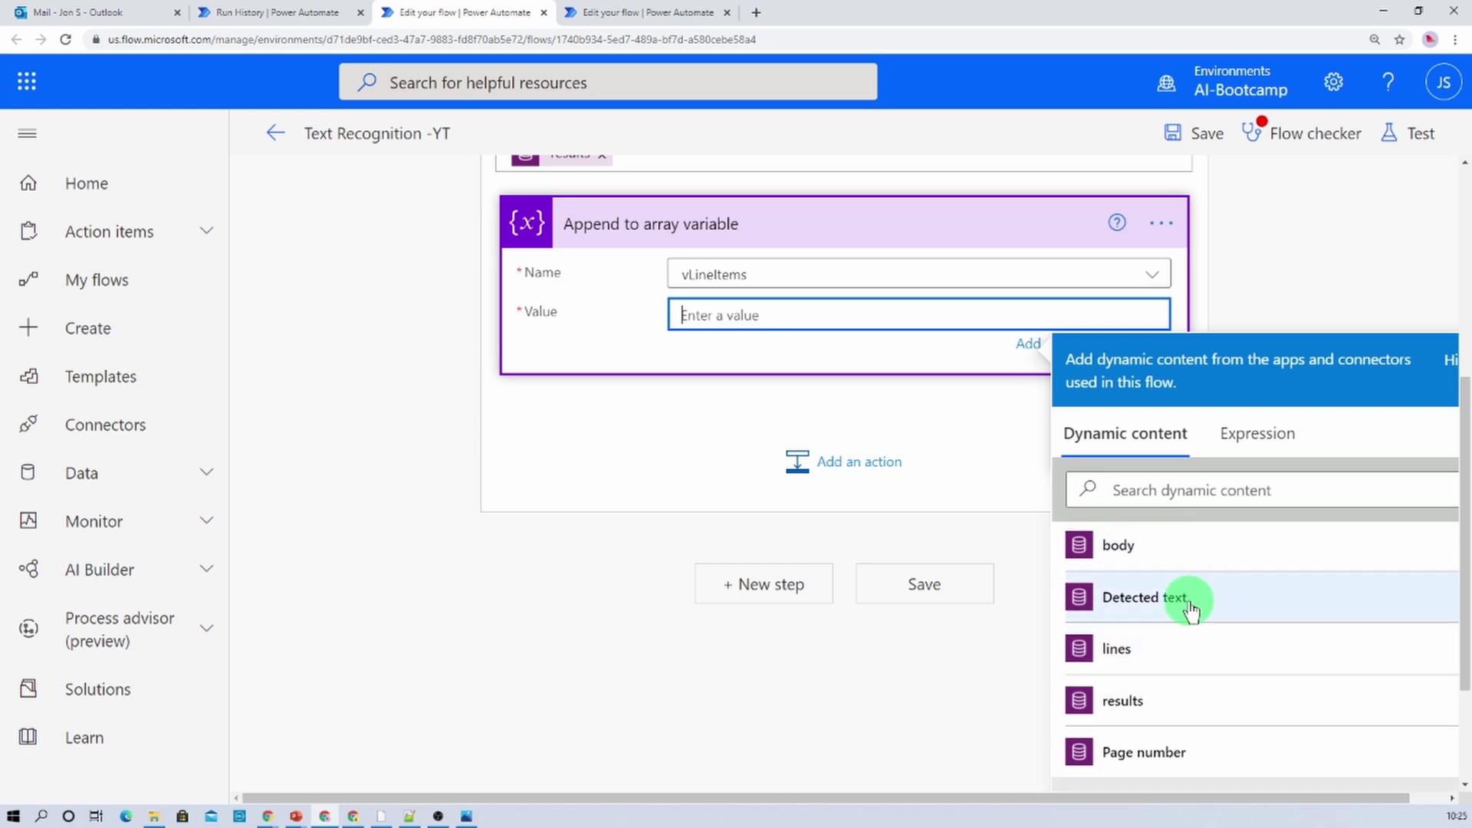
left_click(1190, 611)
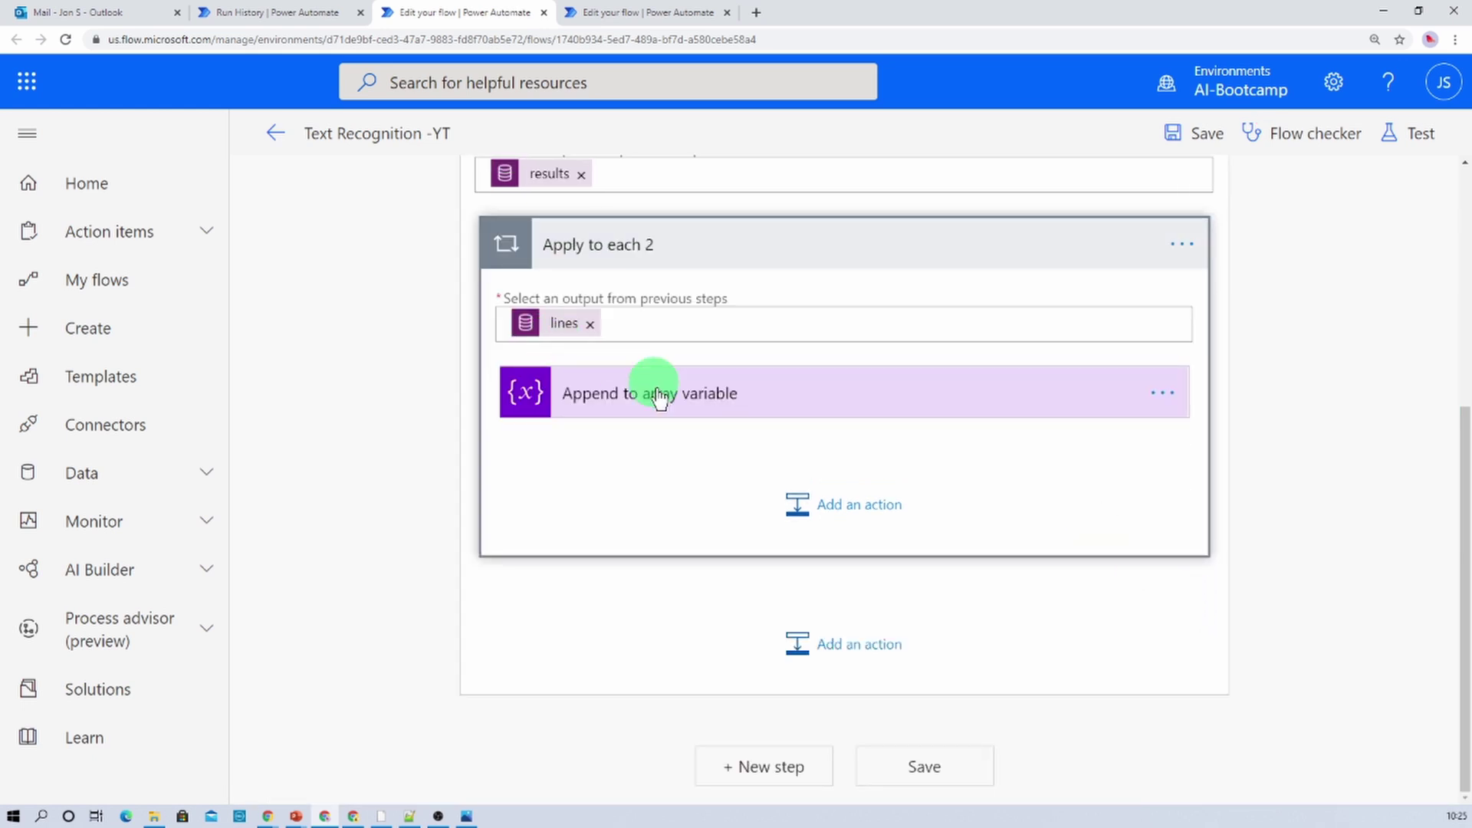
scroll(657, 394, "up", 2)
scroll(657, 421, "up", 1)
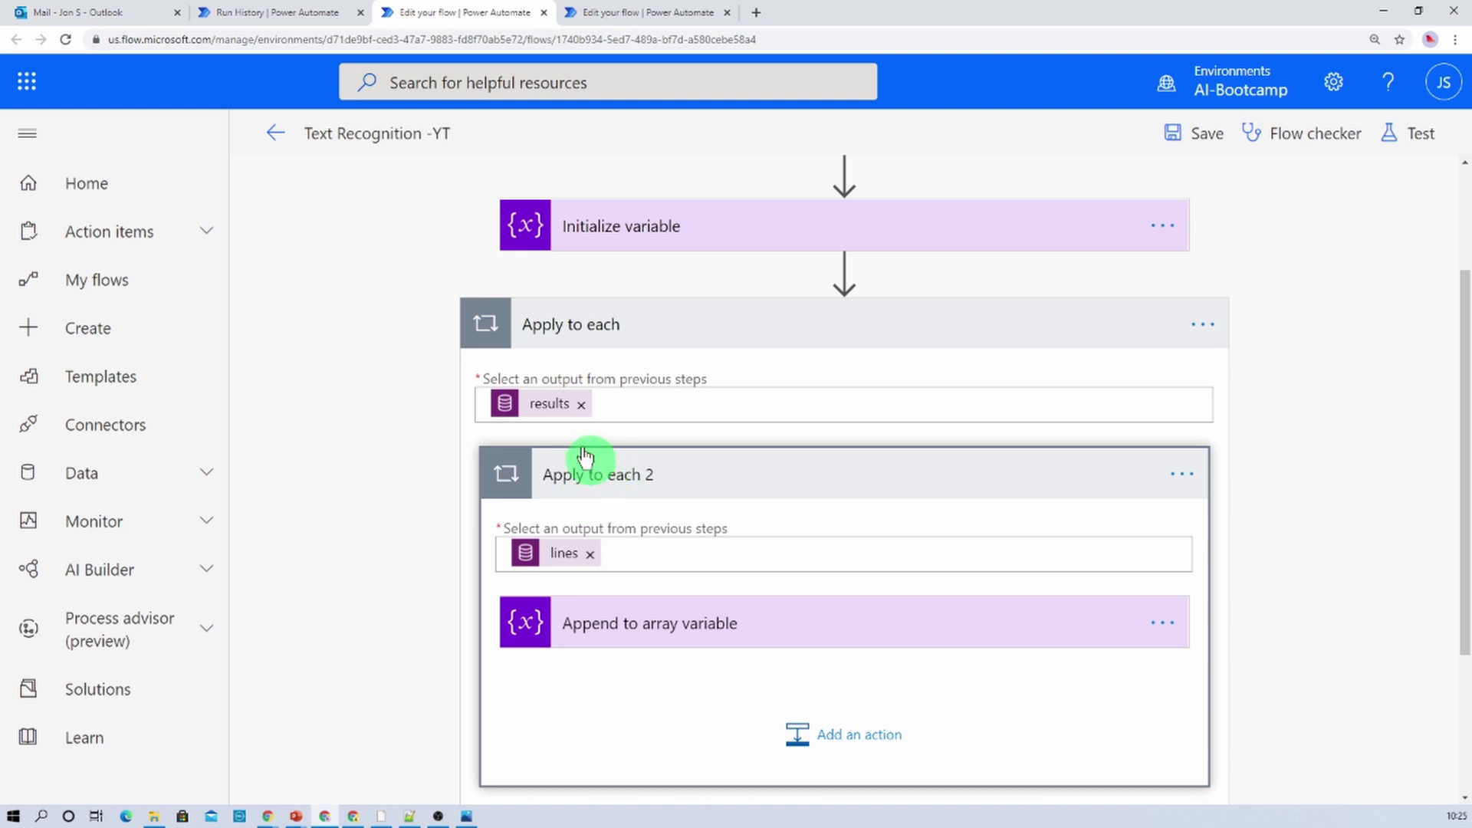
left_click(674, 639)
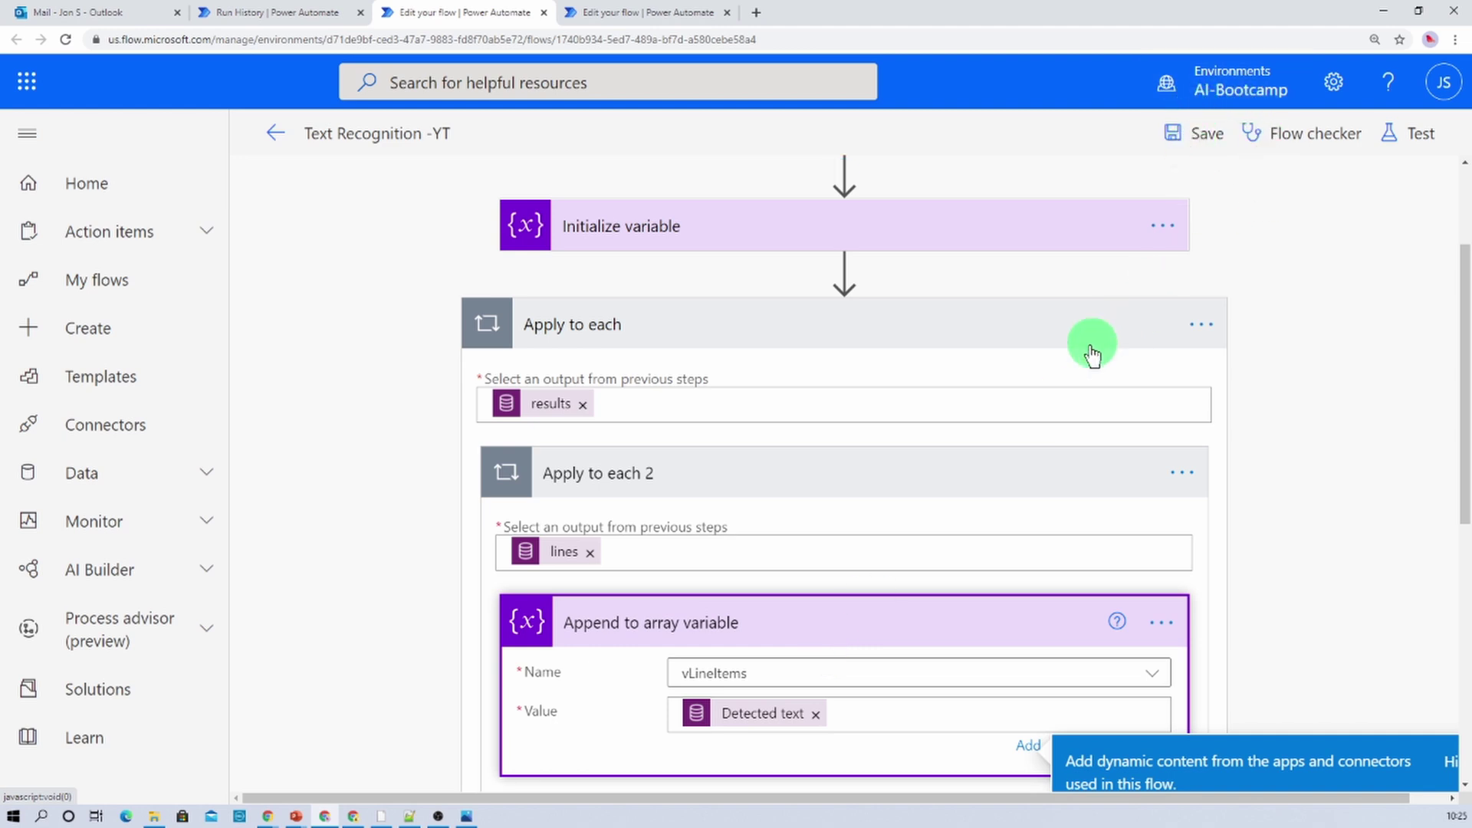
Add a Compose action from the Data Operation connector after the outer Apply to each loop
scroll(920, 444, "down", 5)
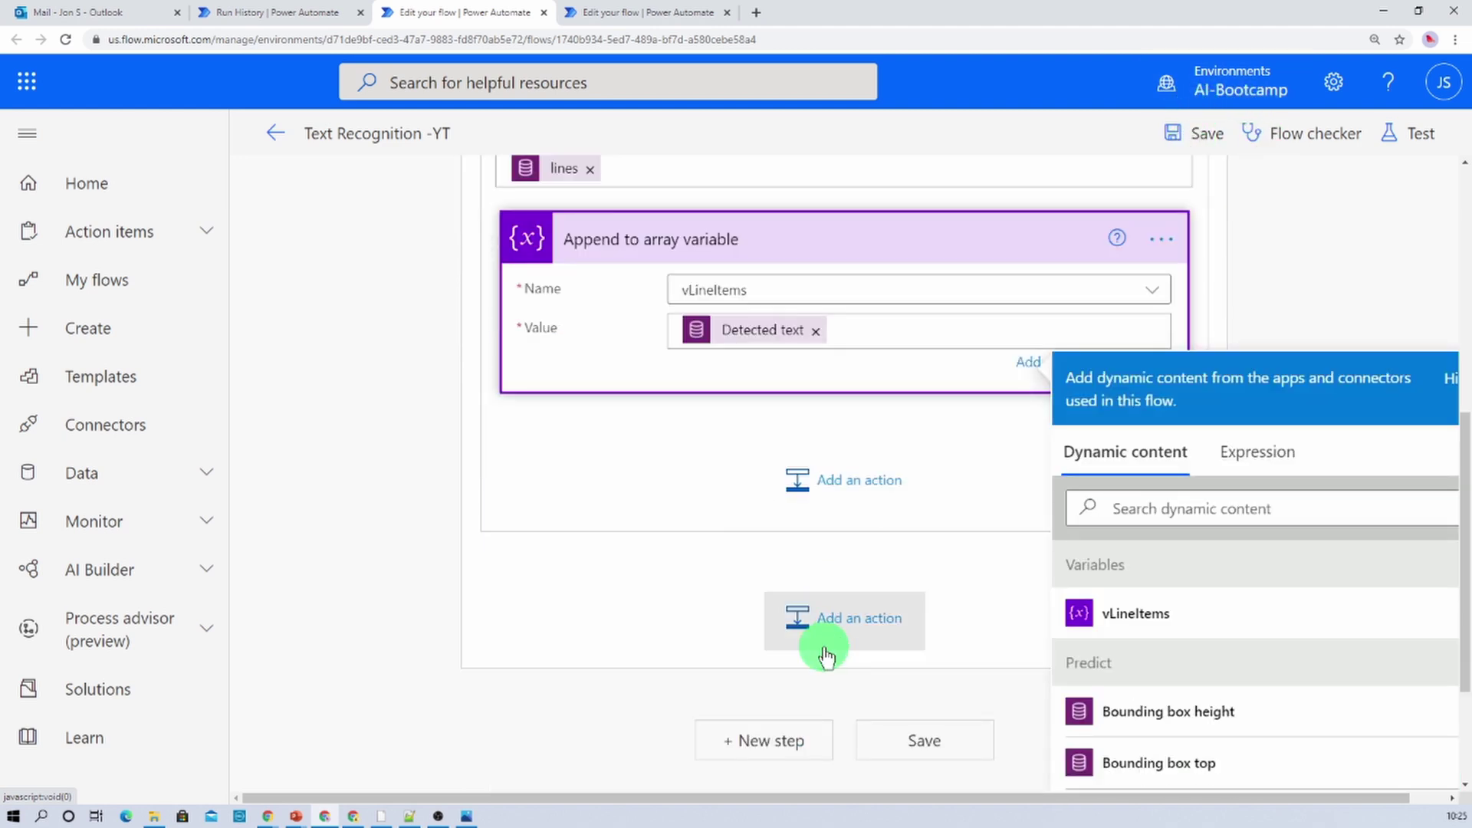
left_click(773, 746)
type("com")
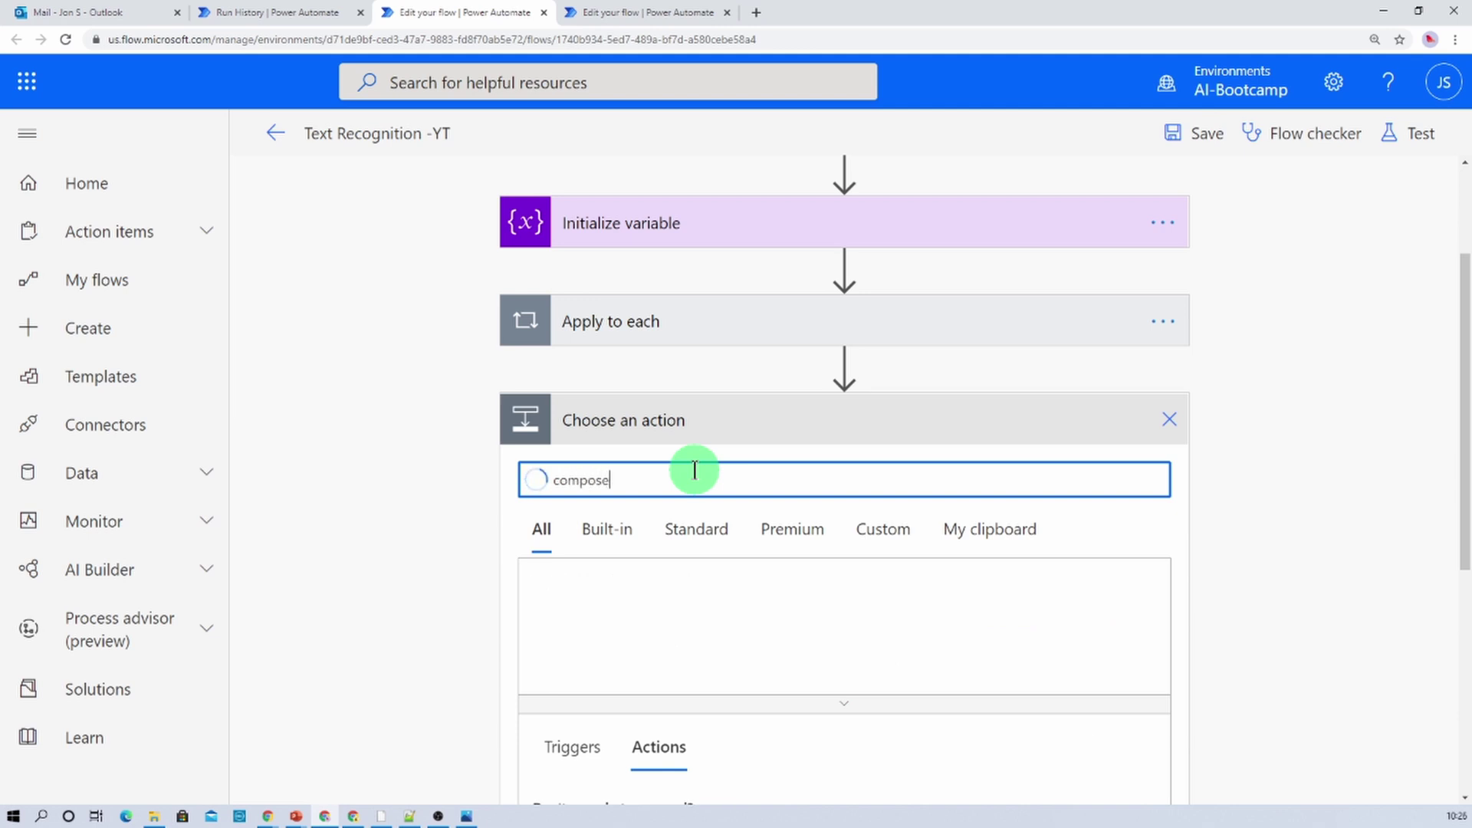
type("pose")
scroll(579, 636, "down", 3)
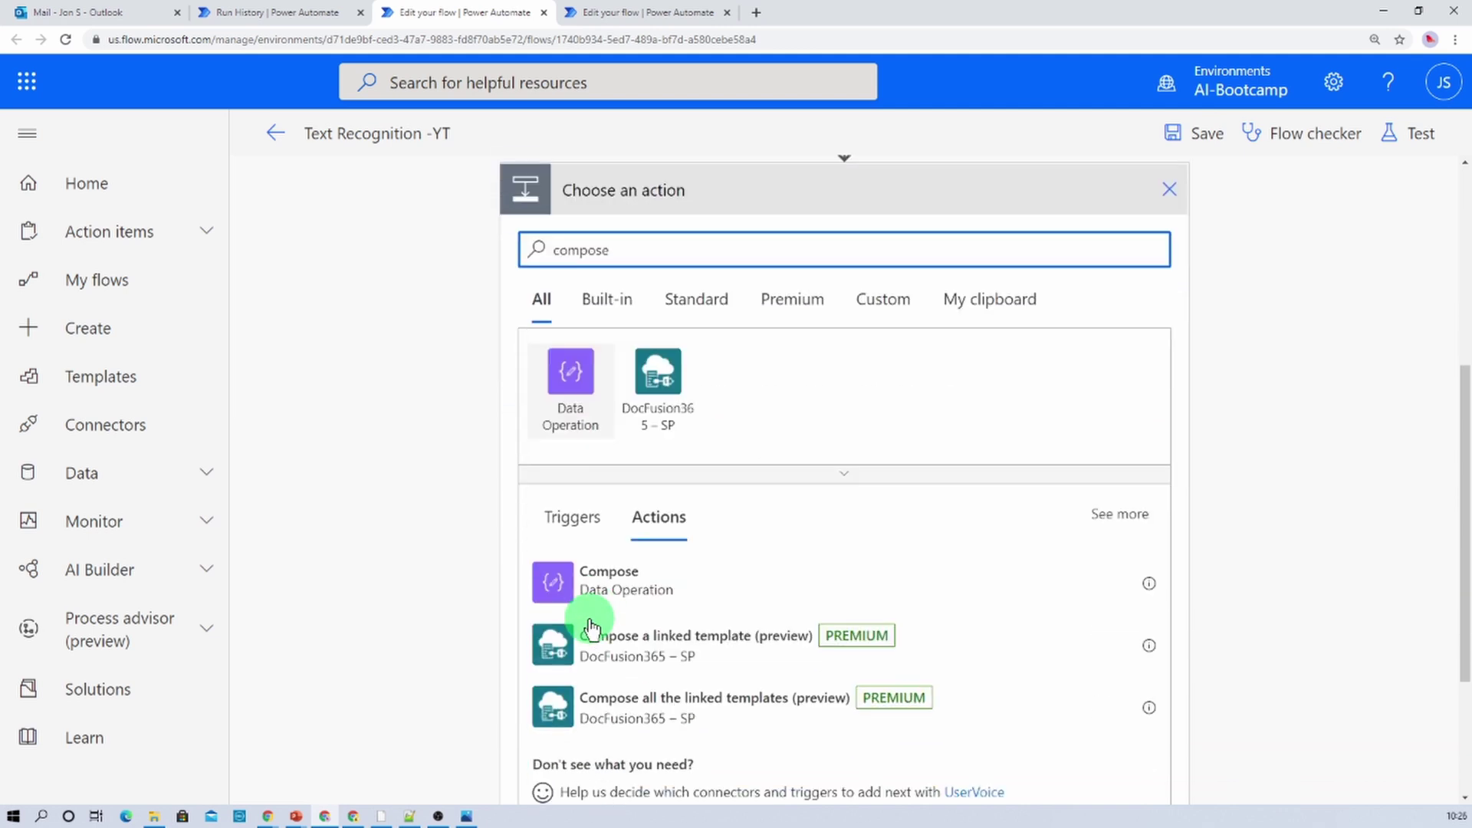
left_click(599, 593)
Set the Compose action's Inputs to the vLineItems variable and save the flow
left_click(752, 571)
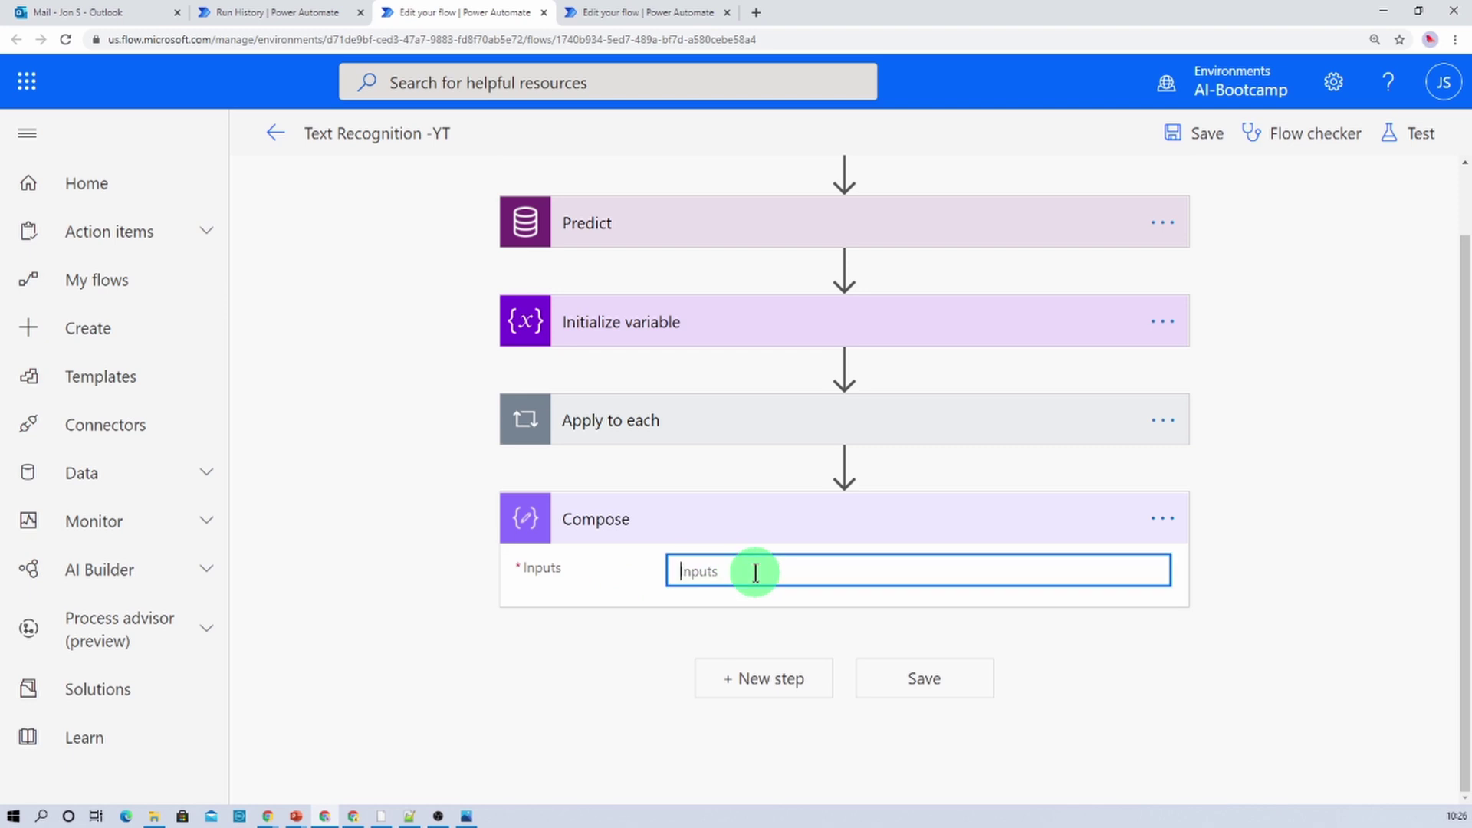
left_click(1190, 643)
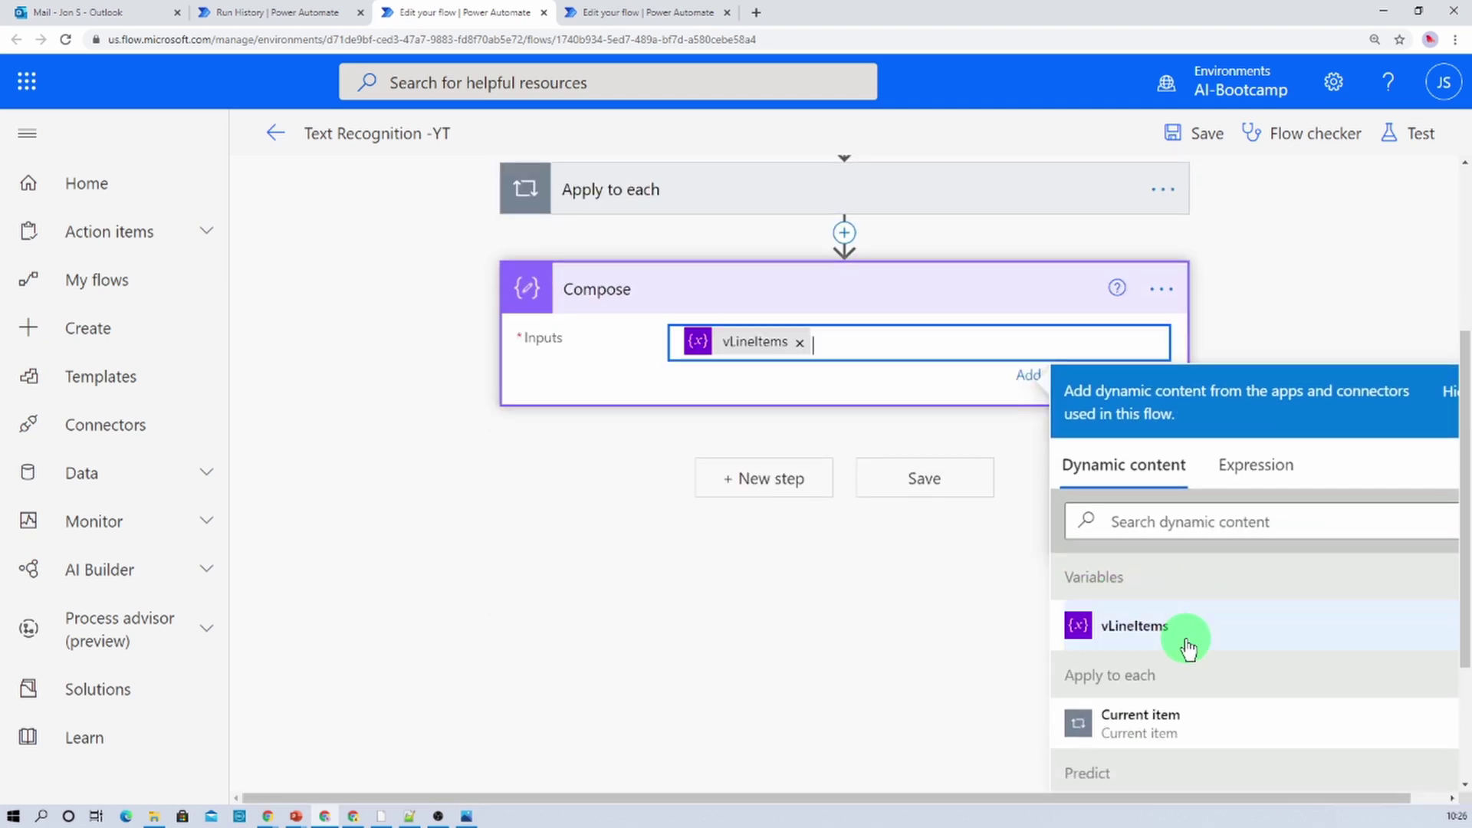
left_click(1206, 136)
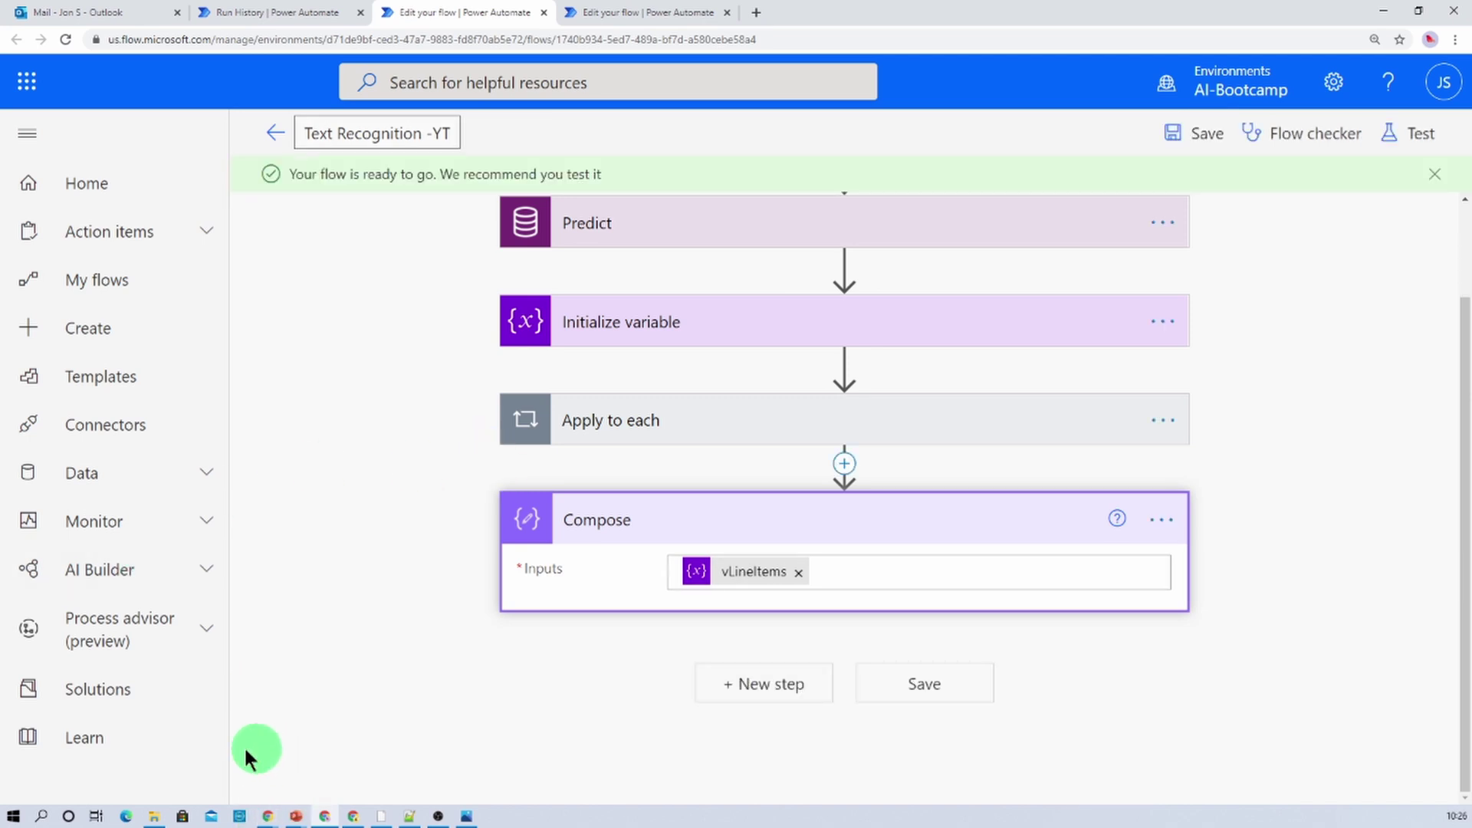
View the sample image in Photos, then test the flow manually with OCR-Example.png from Downloads as the file content
left_click(467, 817)
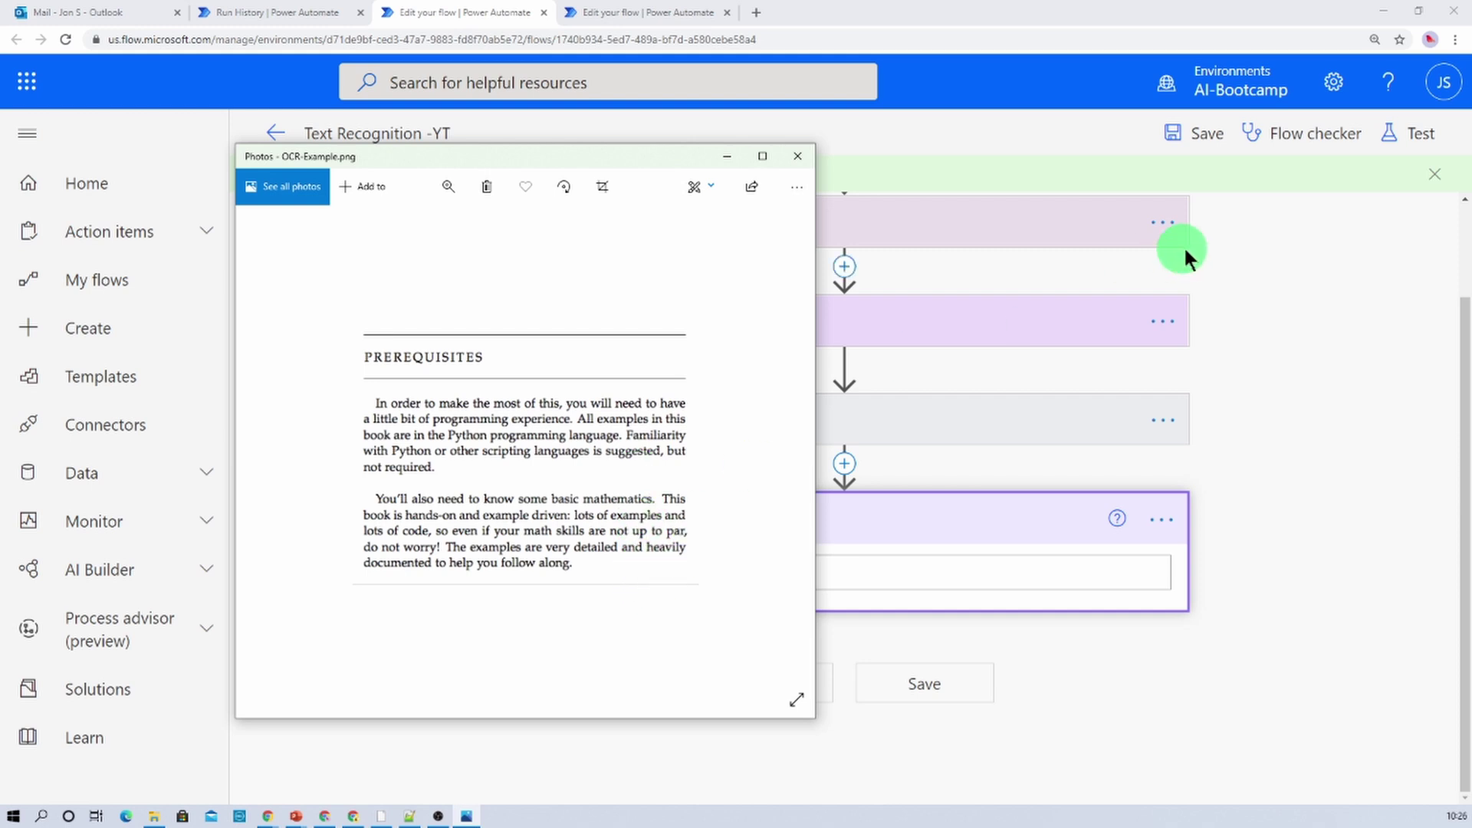
left_click(1390, 140)
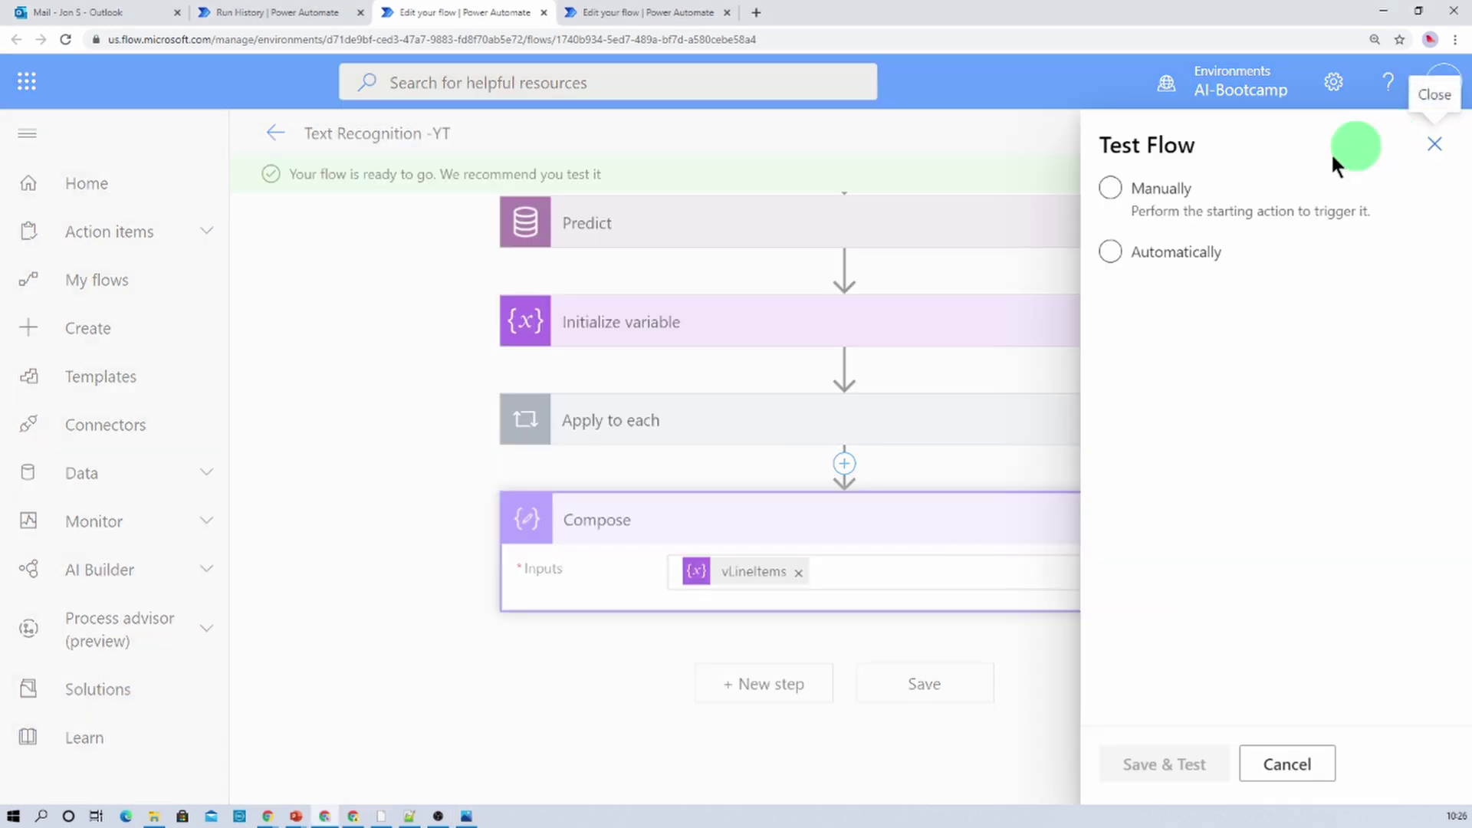
left_click(1143, 191)
left_click(1150, 765)
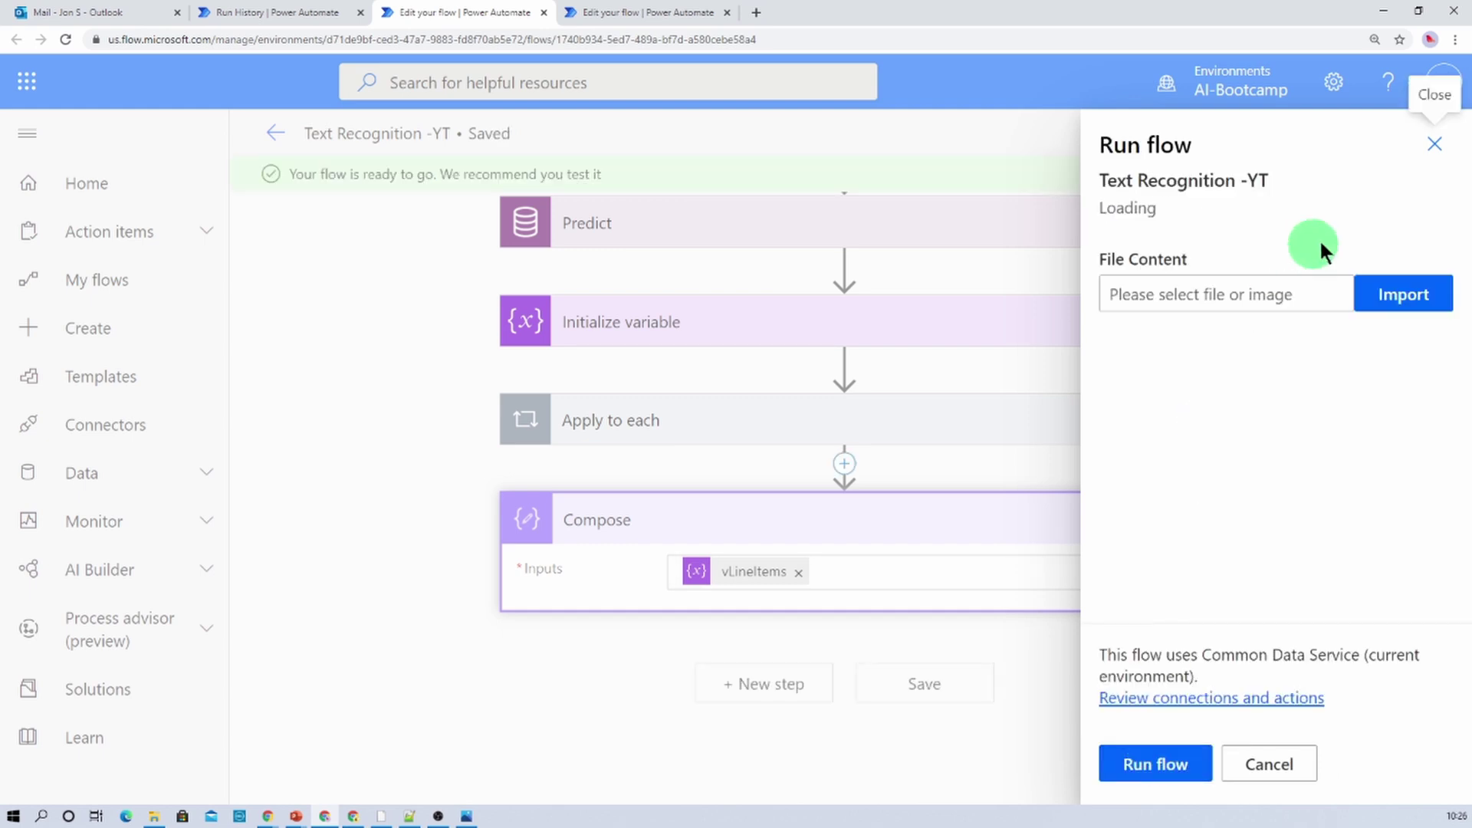
left_click(1392, 310)
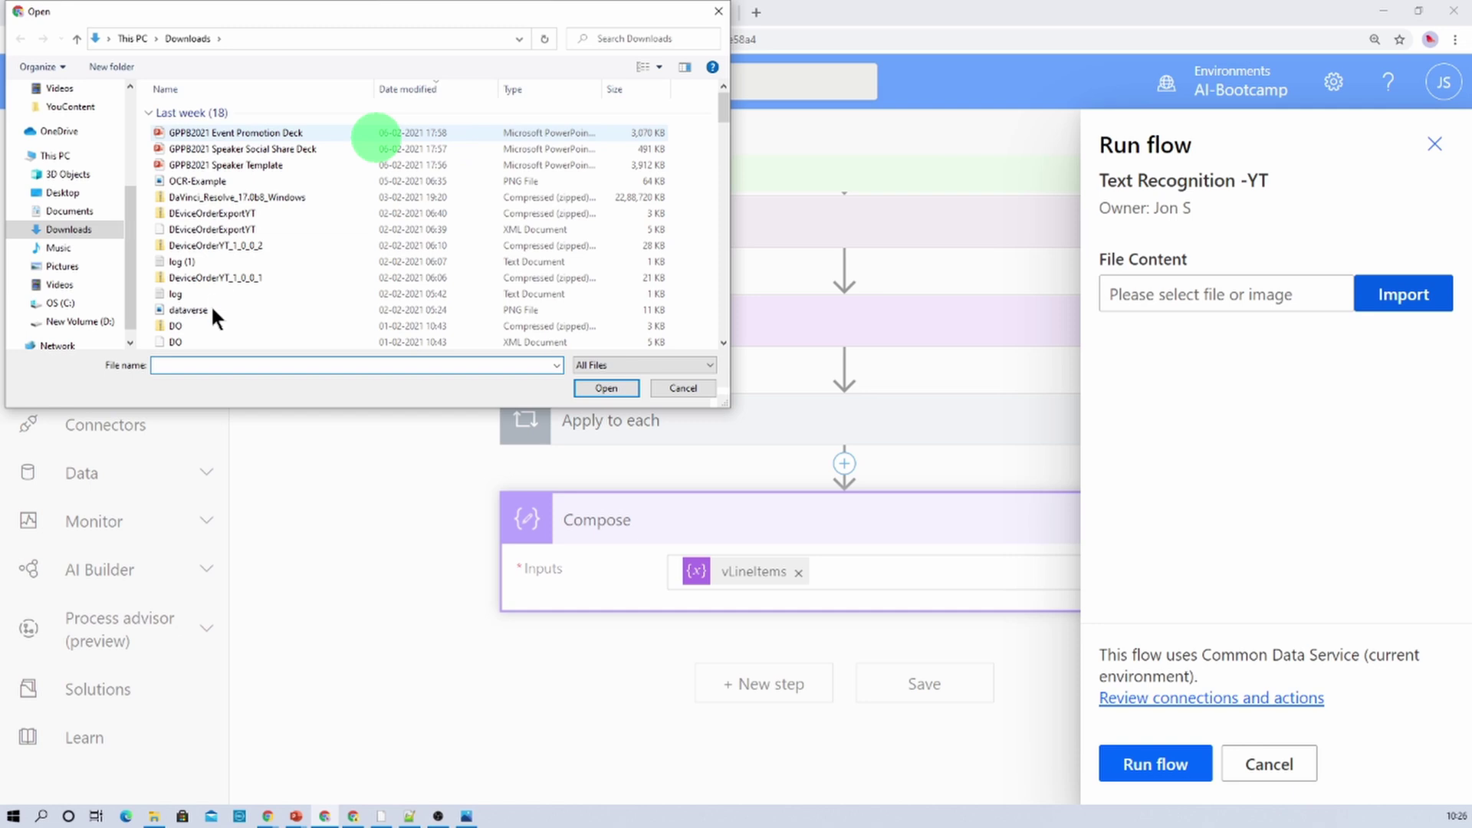
double_click(238, 178)
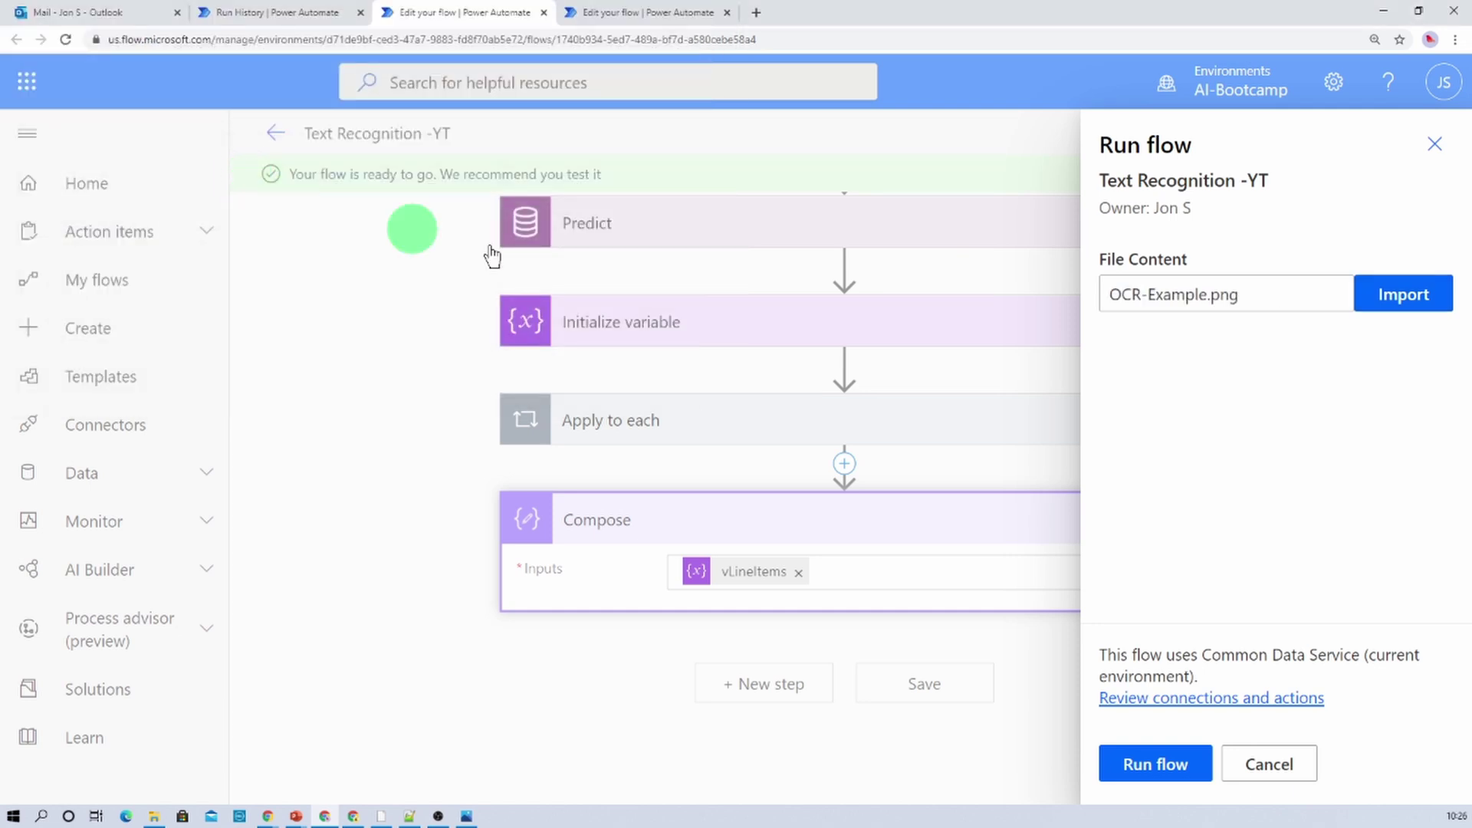
left_click(1155, 765)
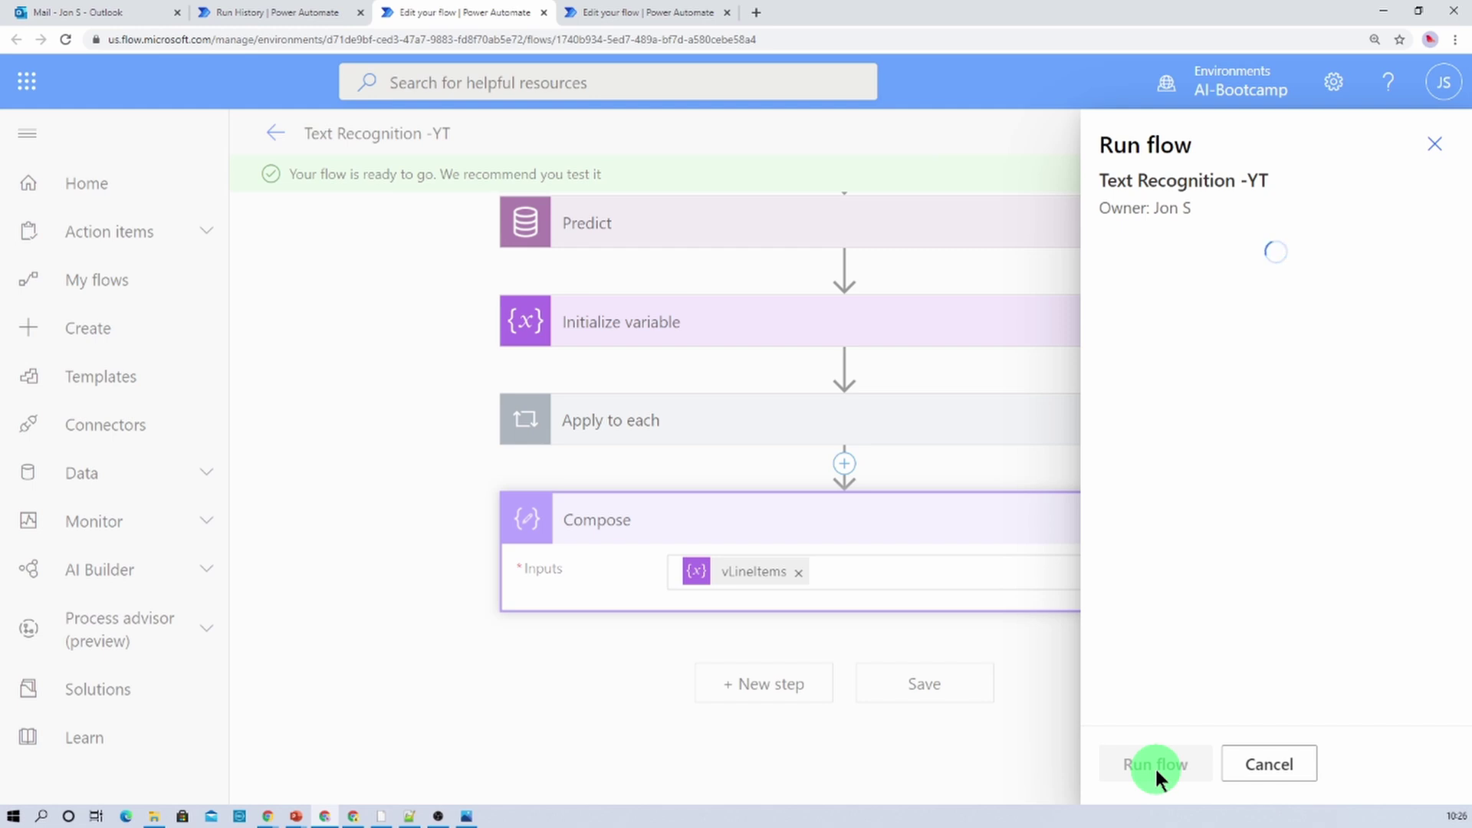
left_click(1145, 764)
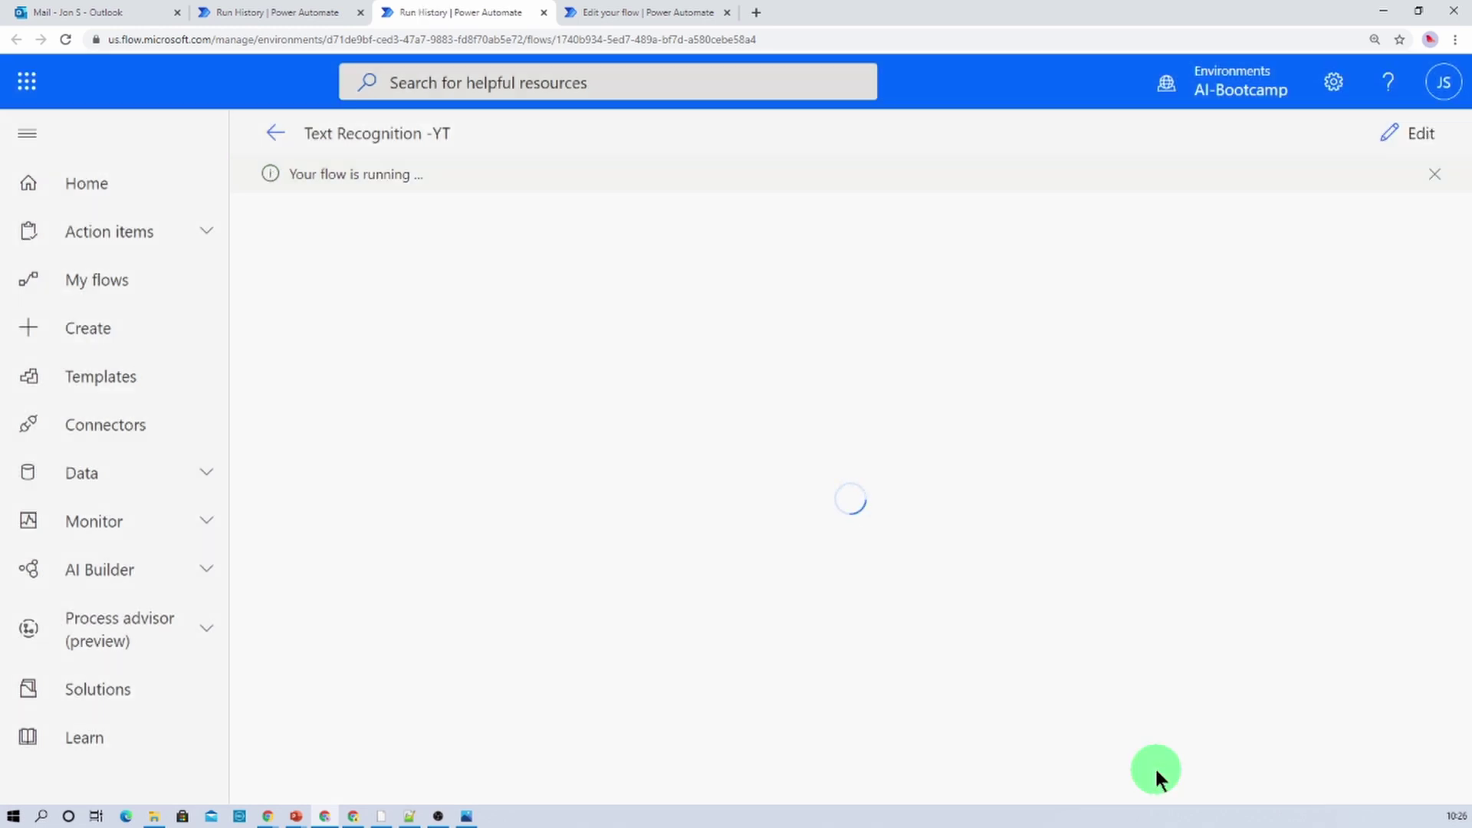
Examine the Predict action's inputs and outputs in the flow run
left_click(831, 361)
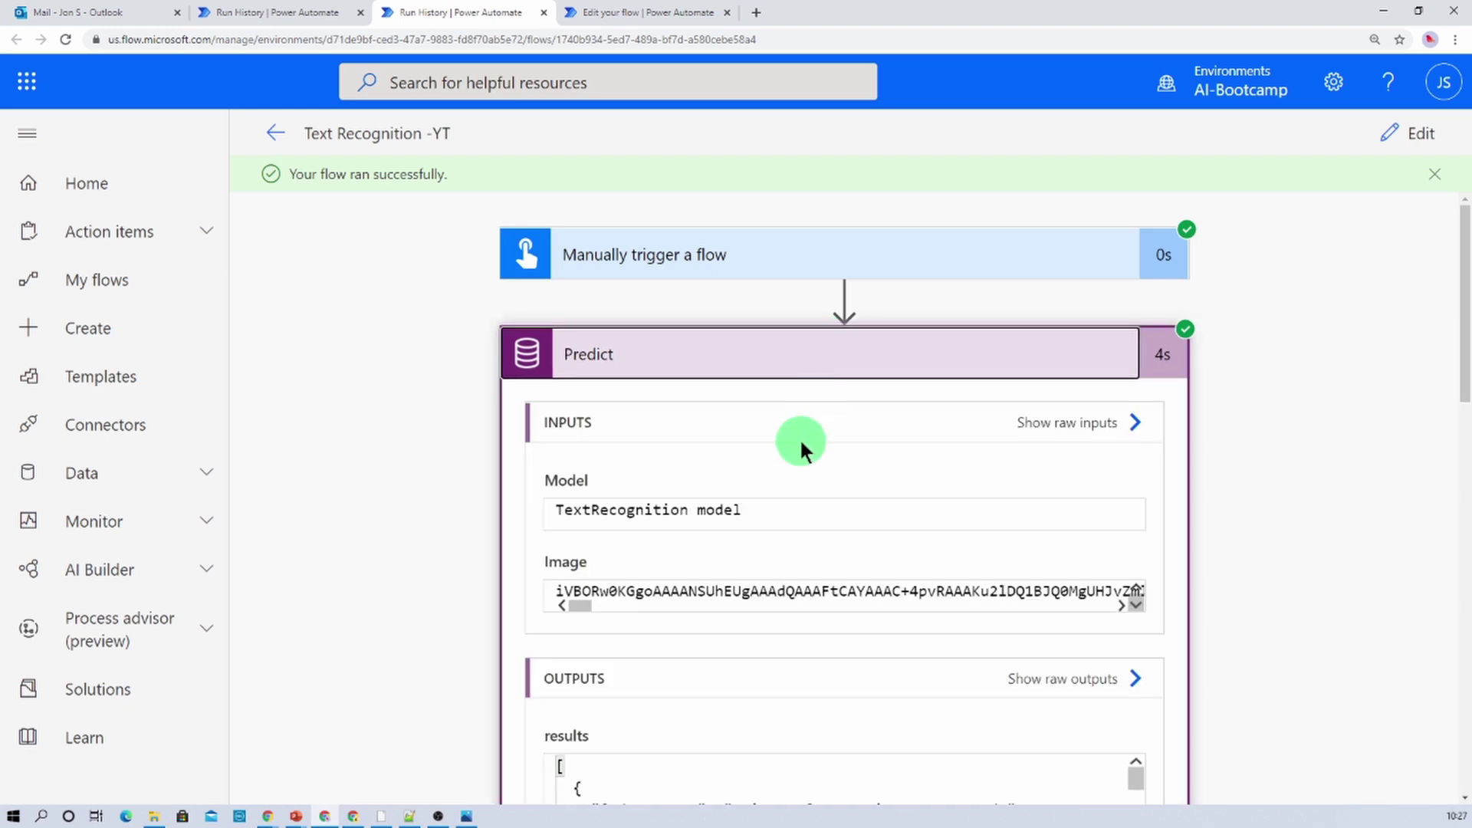
scroll(799, 441, "down", 8)
scroll(799, 441, "down", 10)
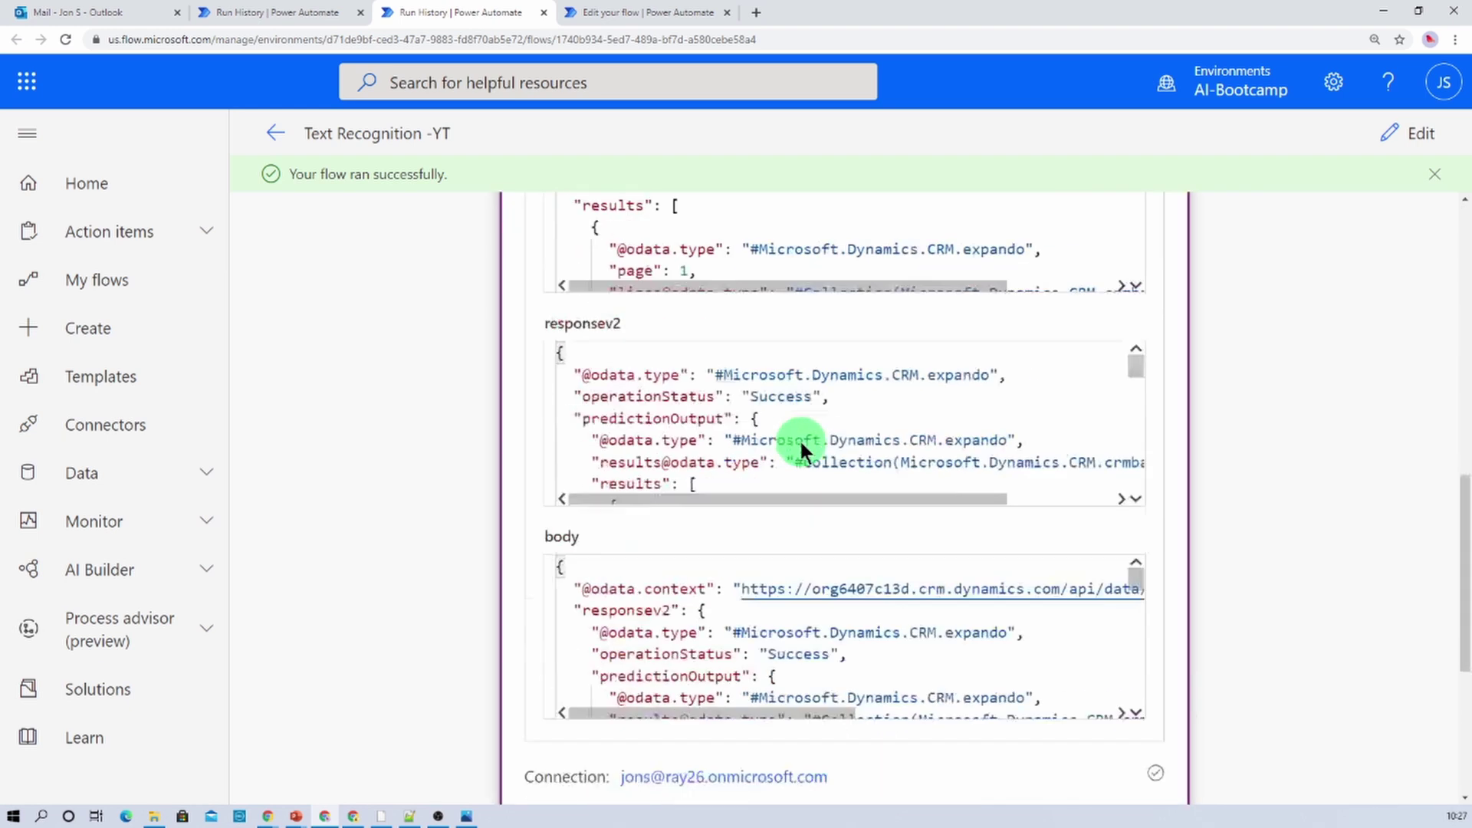
Expand both Apply to each loops in the run and check the appended value in the first two iterations
left_click(786, 606)
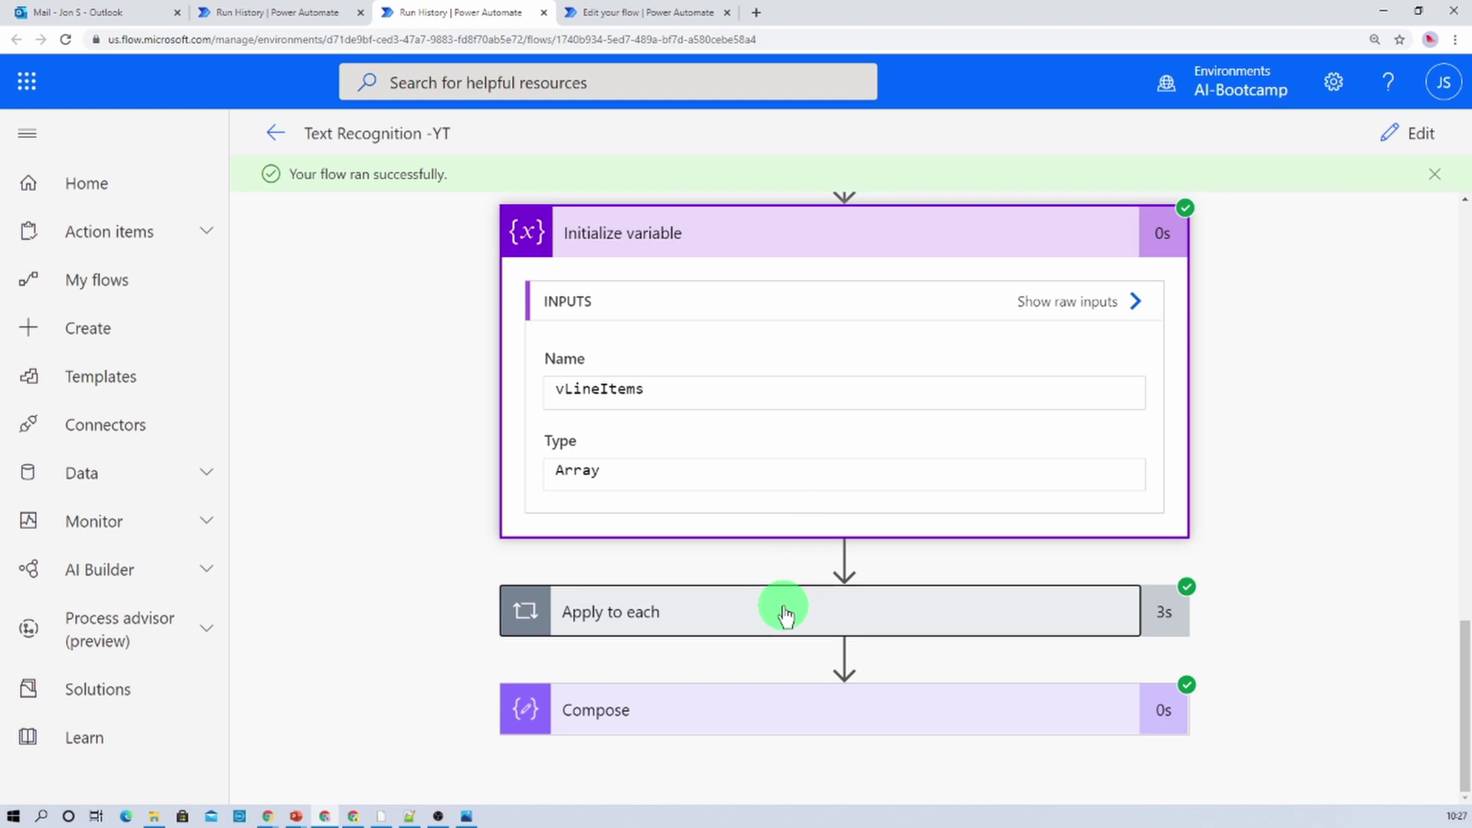
scroll(783, 614, "down", 1)
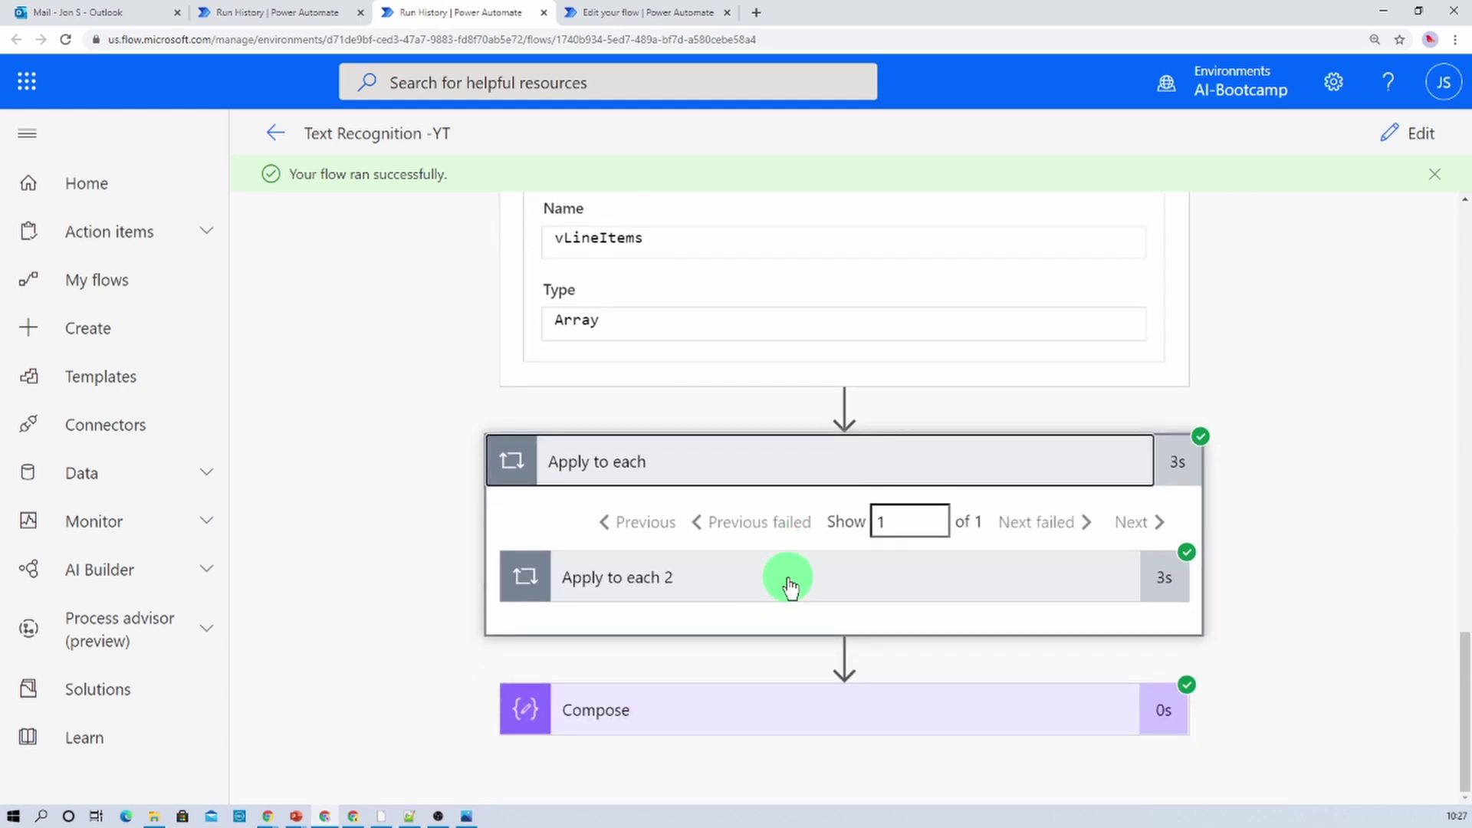
left_click(790, 583)
scroll(789, 583, "down", 2)
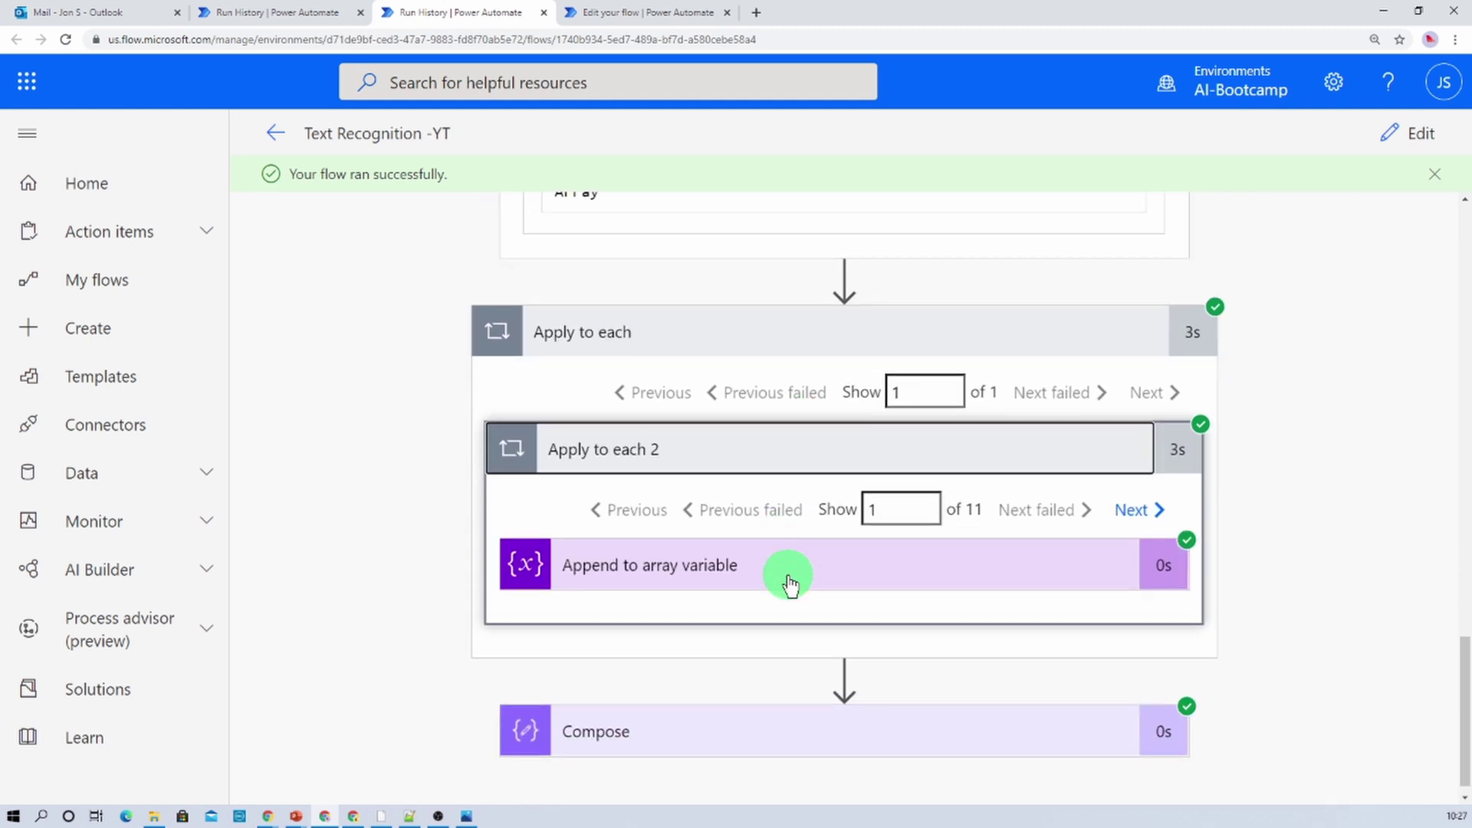
left_click(797, 553)
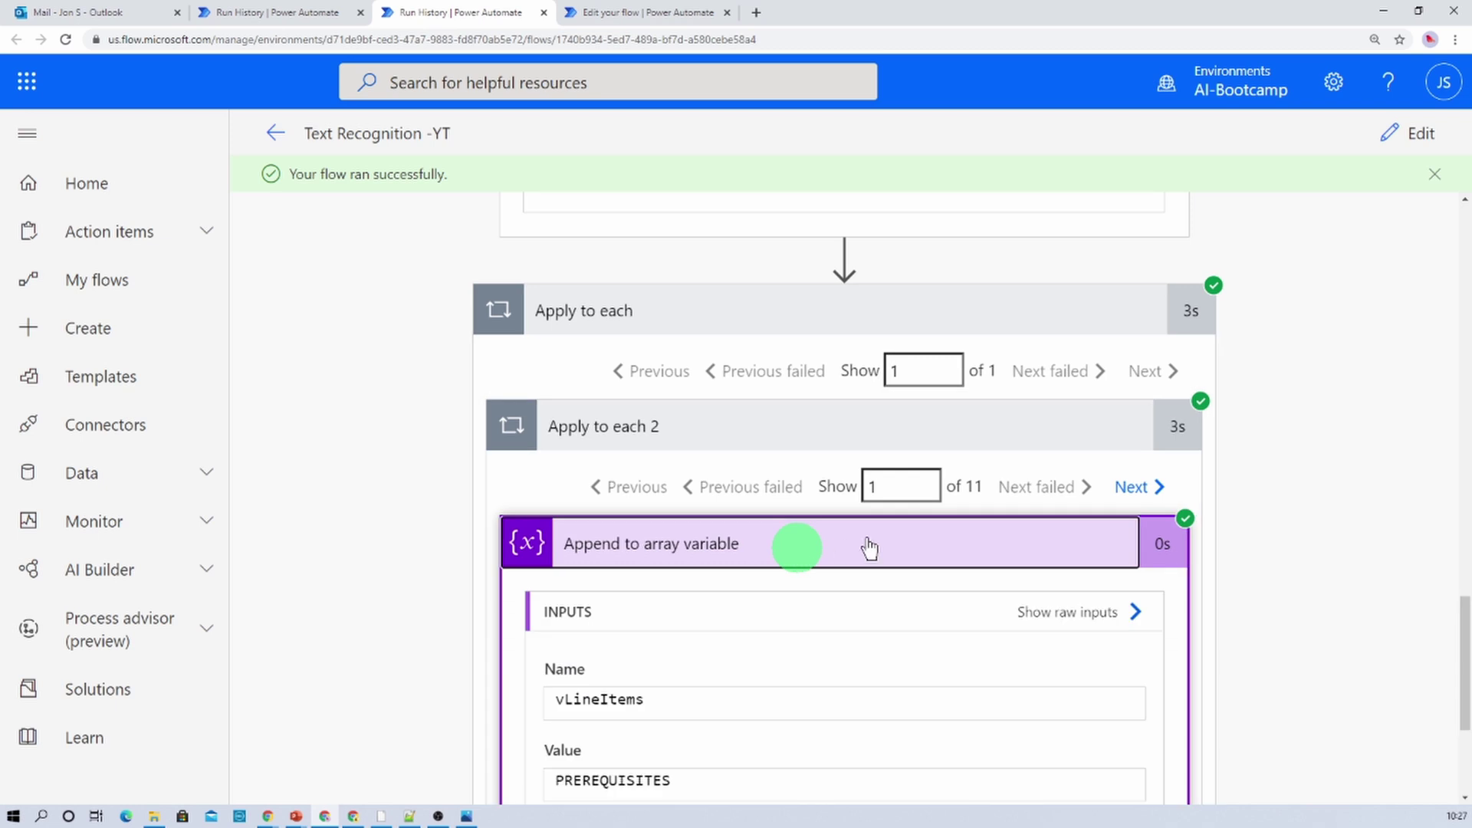
scroll(943, 506, "down", 2)
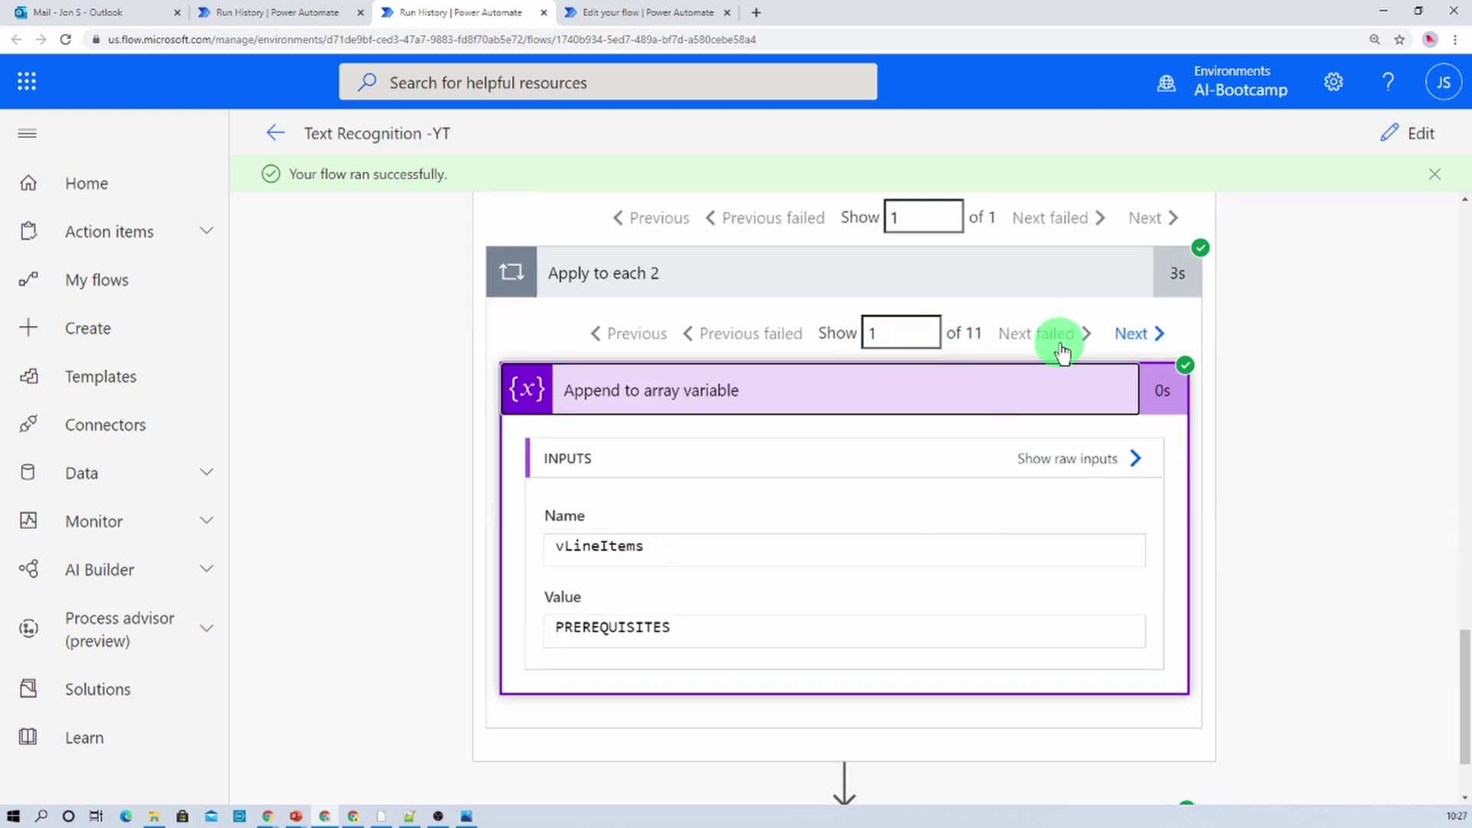
left_click(1135, 334)
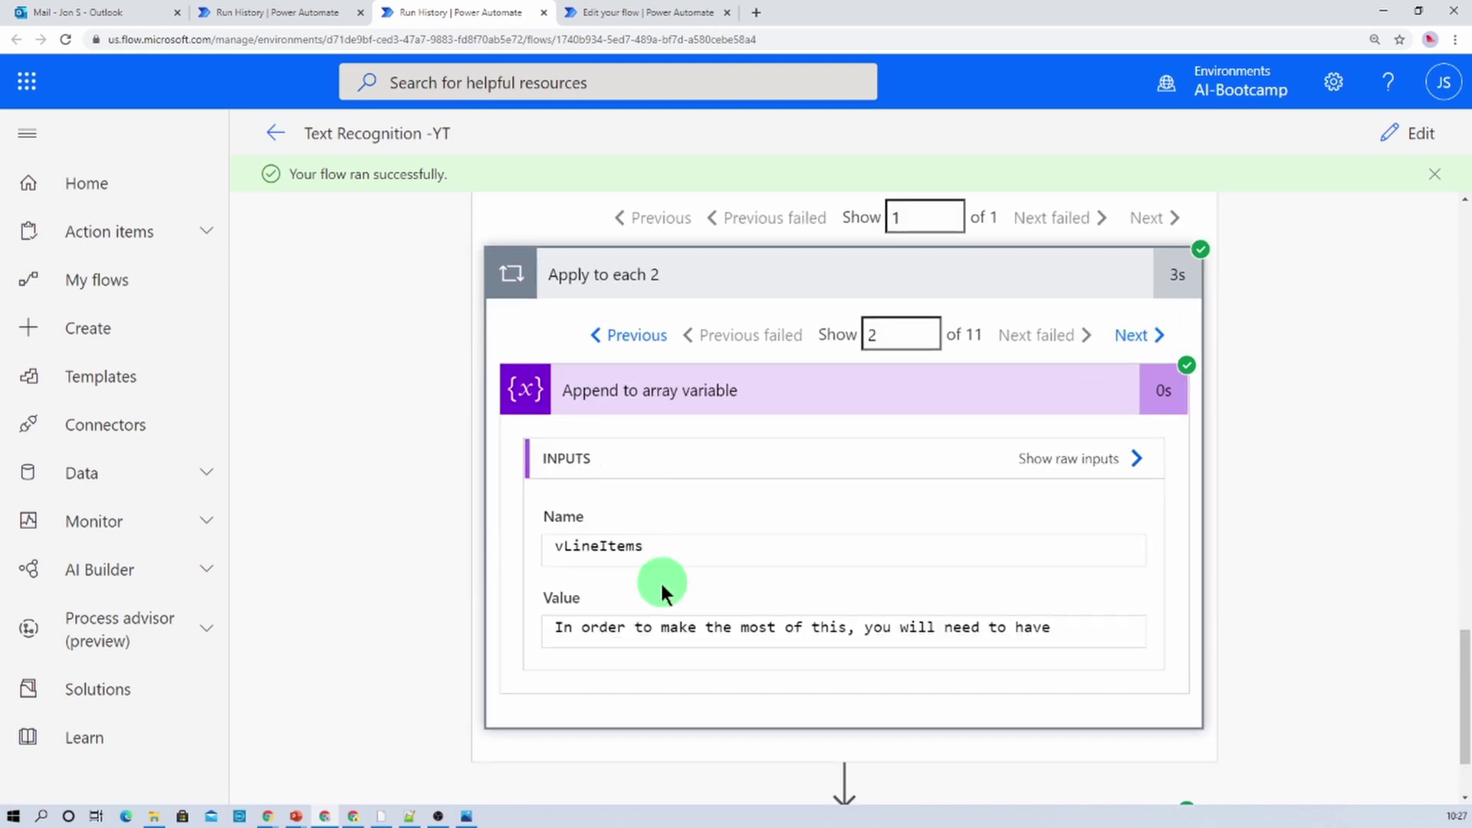
left_click(610, 335)
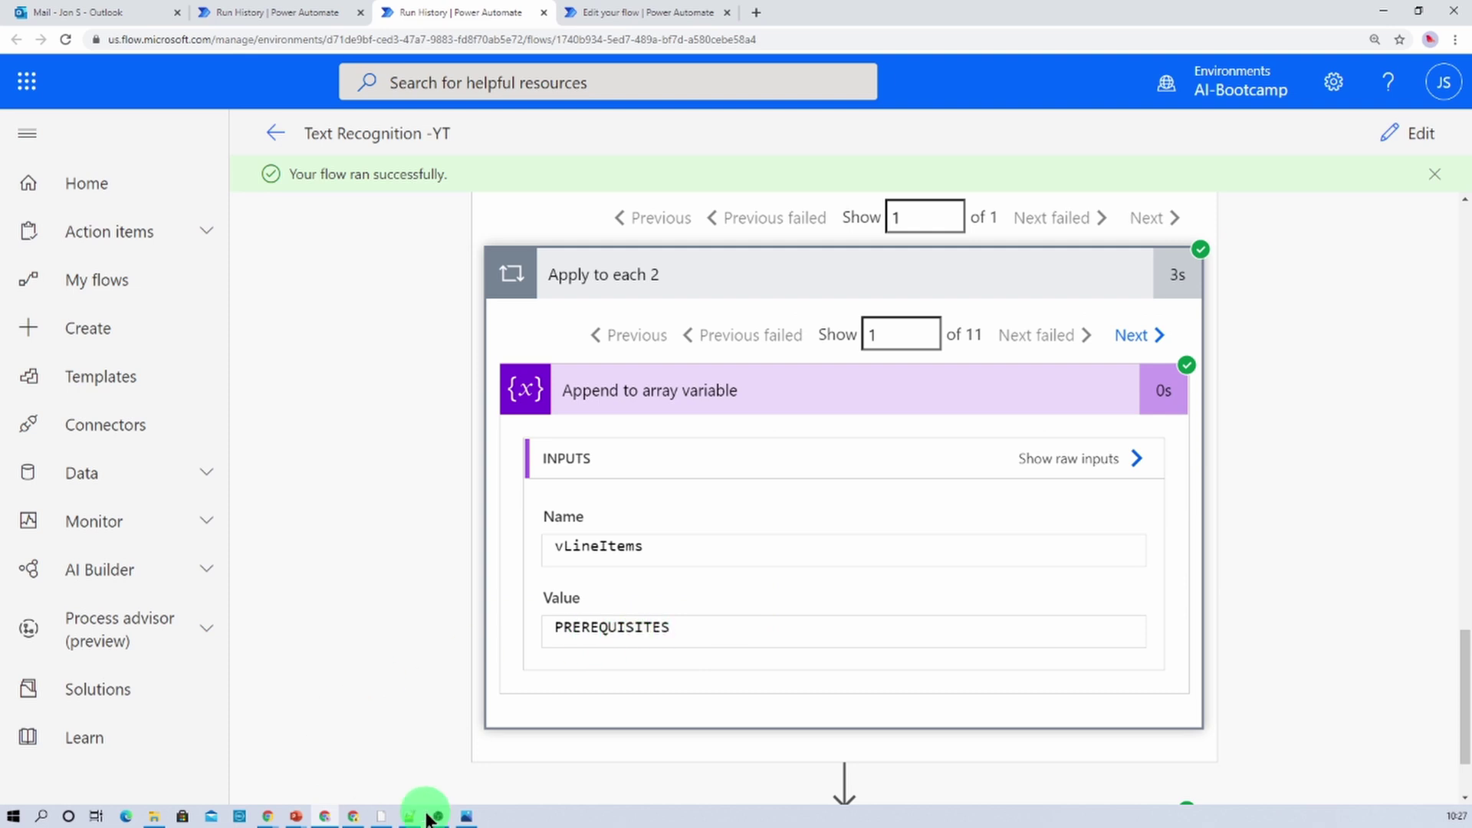
Place the OCR-Example.png window beside the run results and compare its text with the first two appended lines
left_click(466, 817)
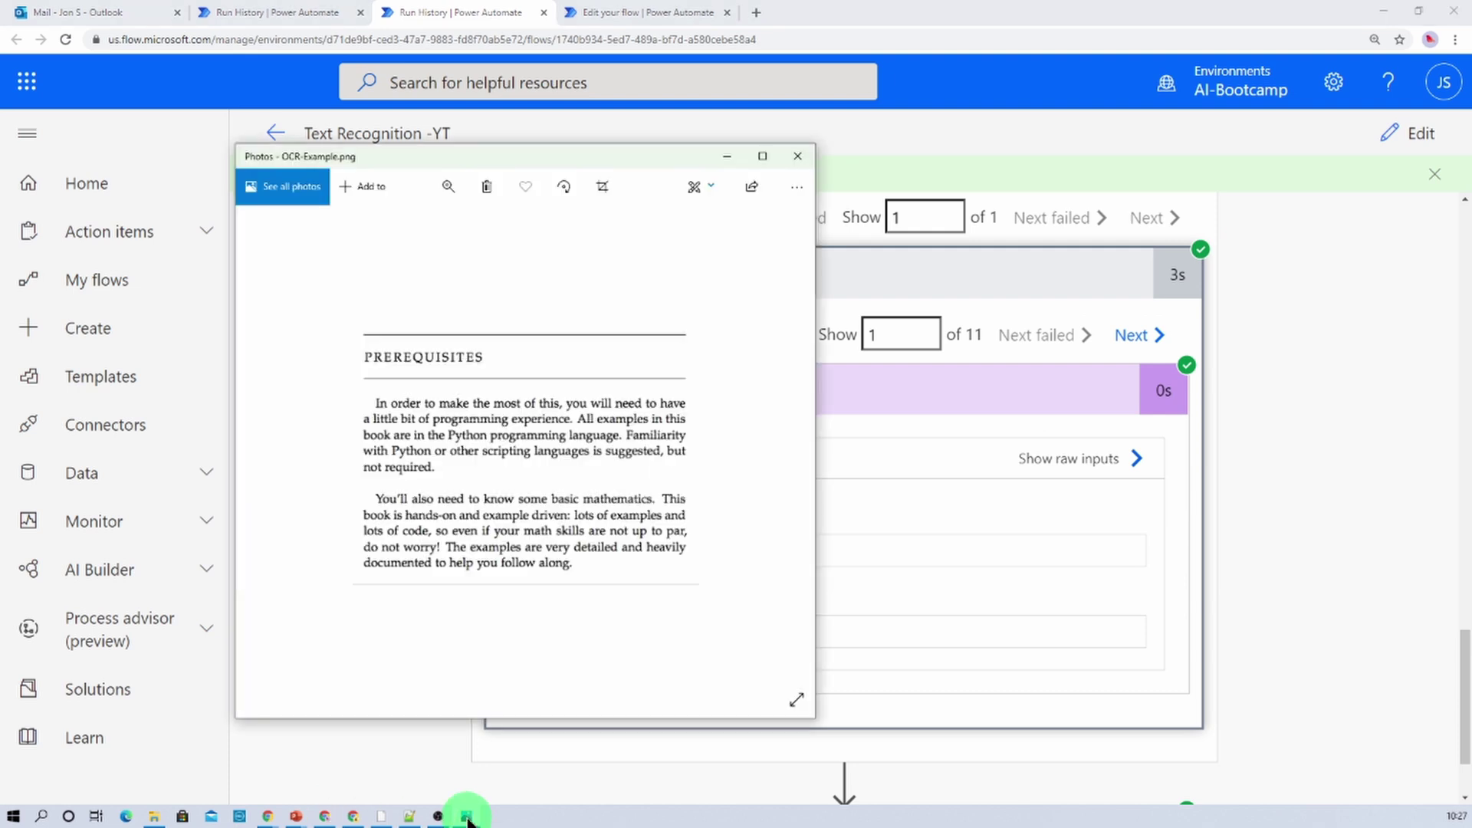
left_click_drag(529, 164, 247, 202)
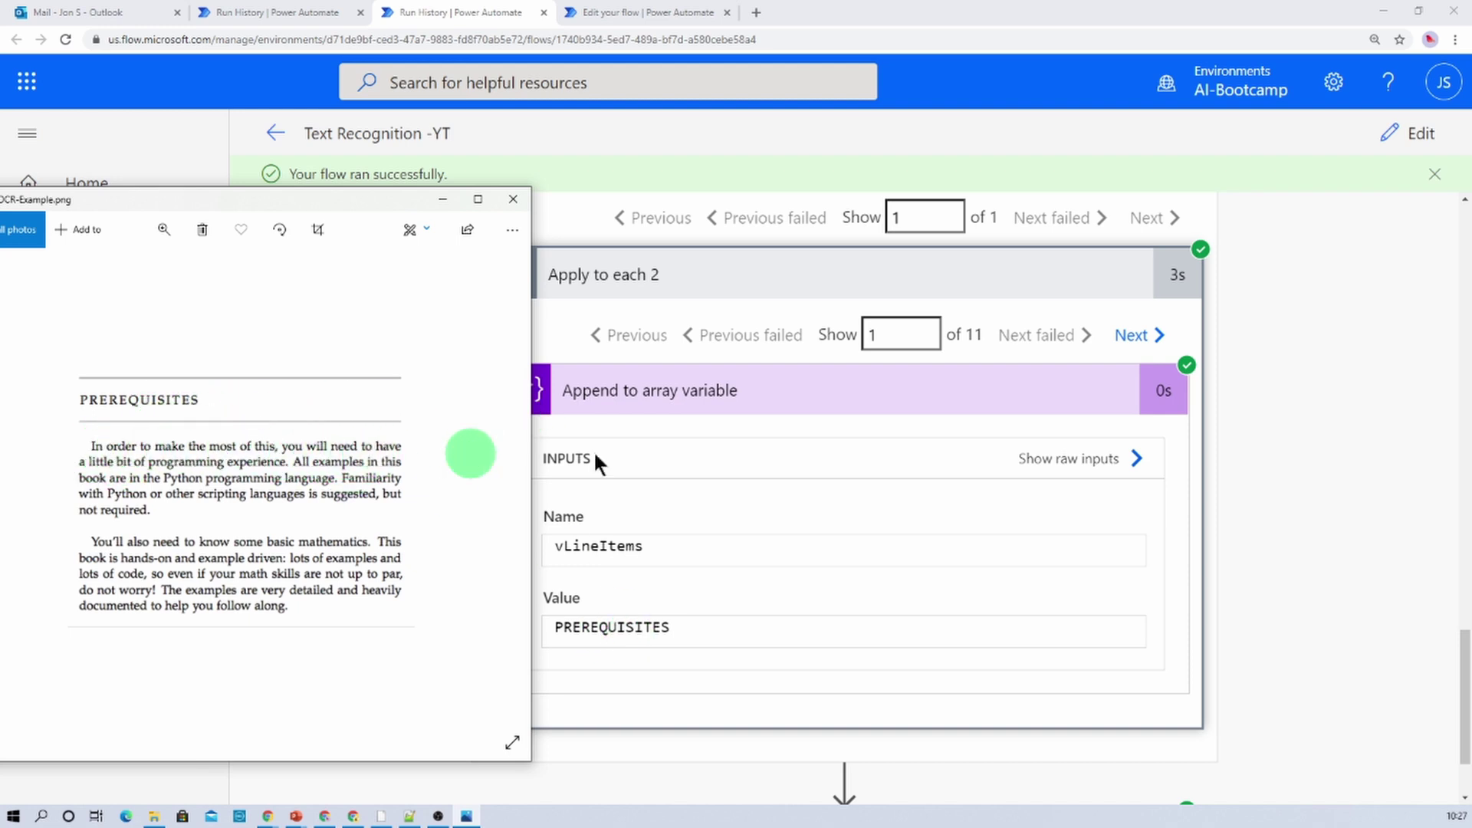
left_click(1155, 340)
left_click(1155, 340)
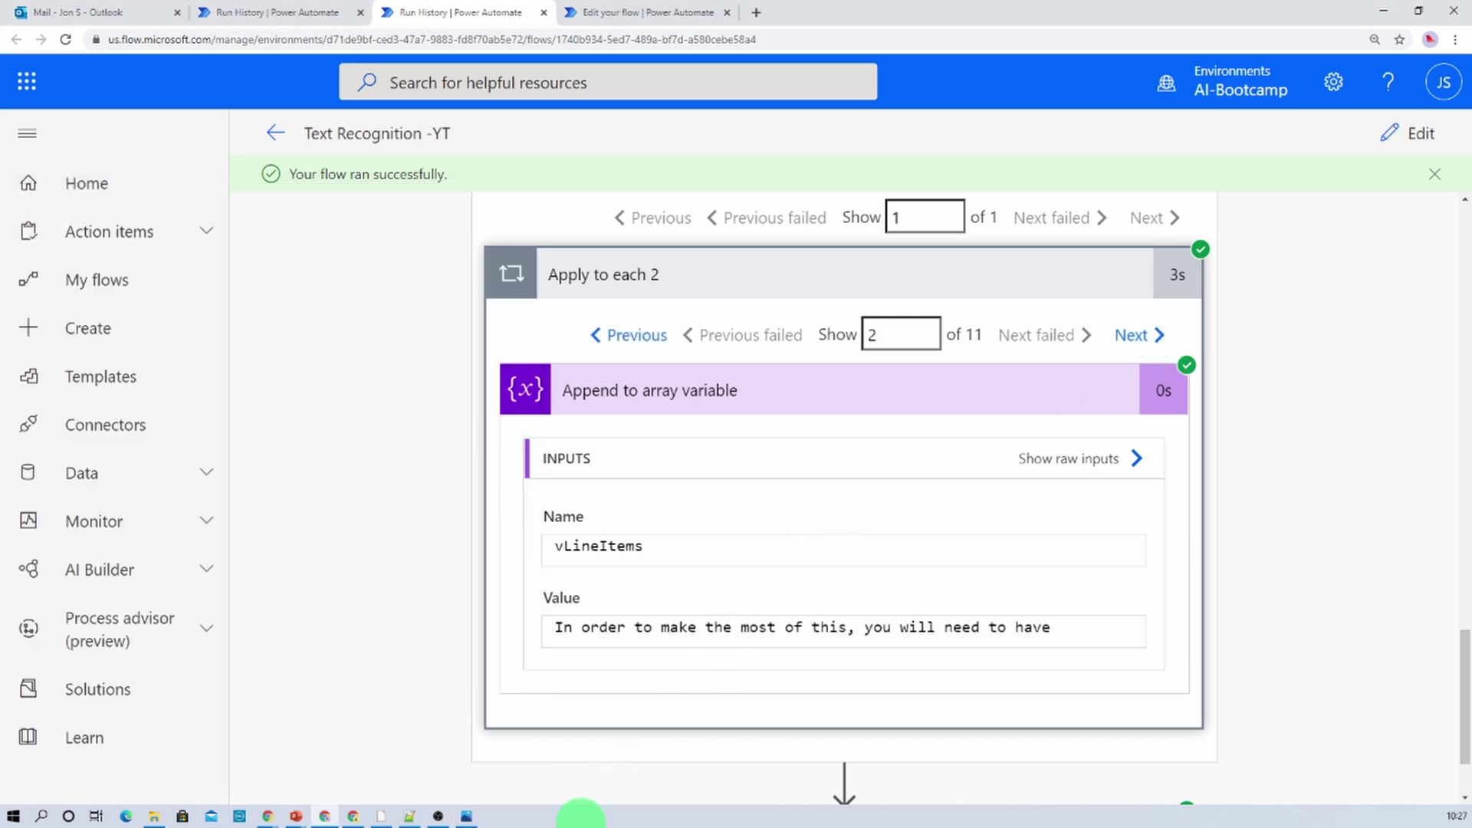
left_click(466, 816)
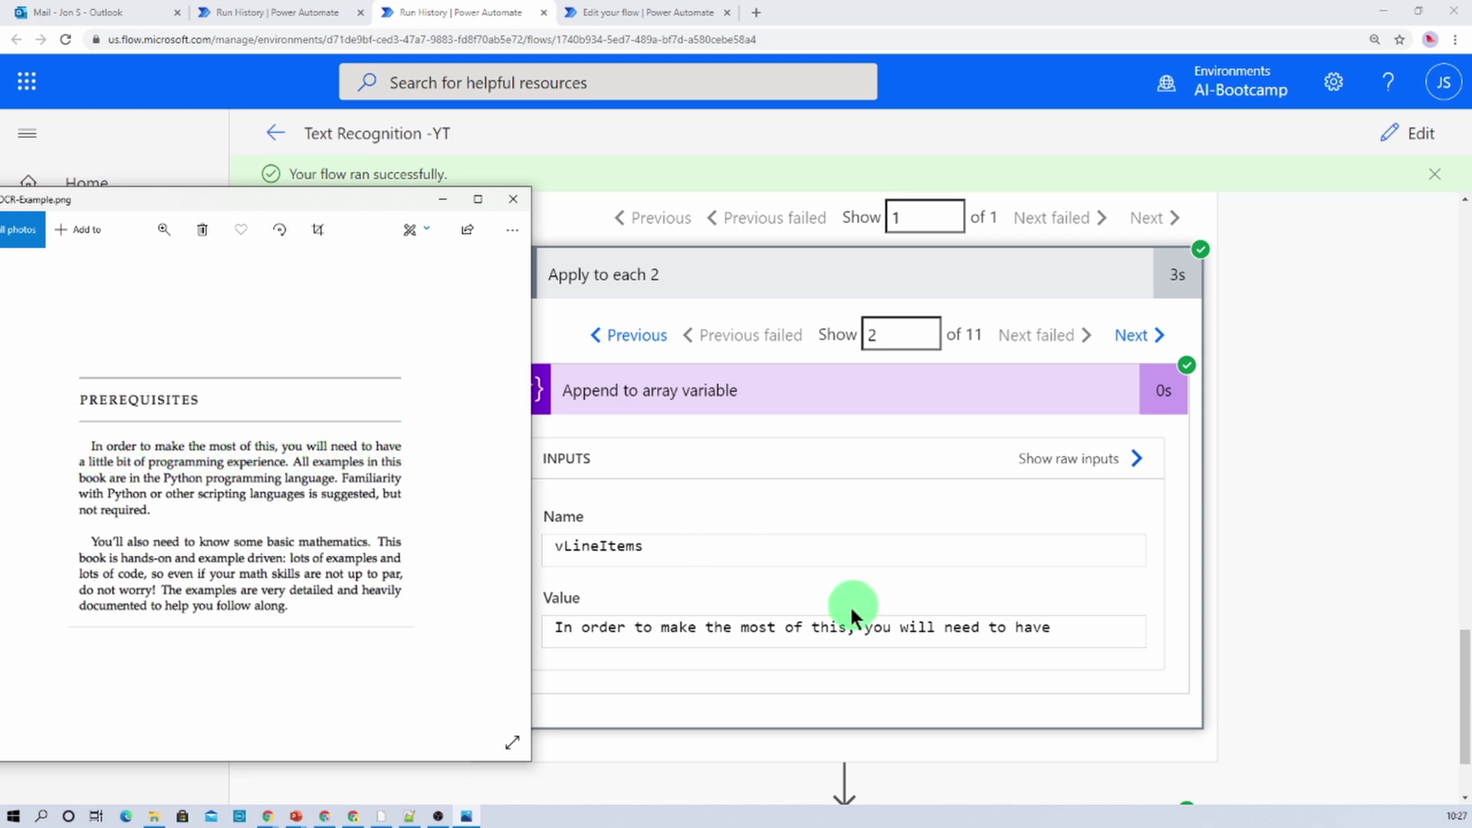
Expand the Compose action in the run and examine the collected text lines
scroll(845, 610, "down", 2)
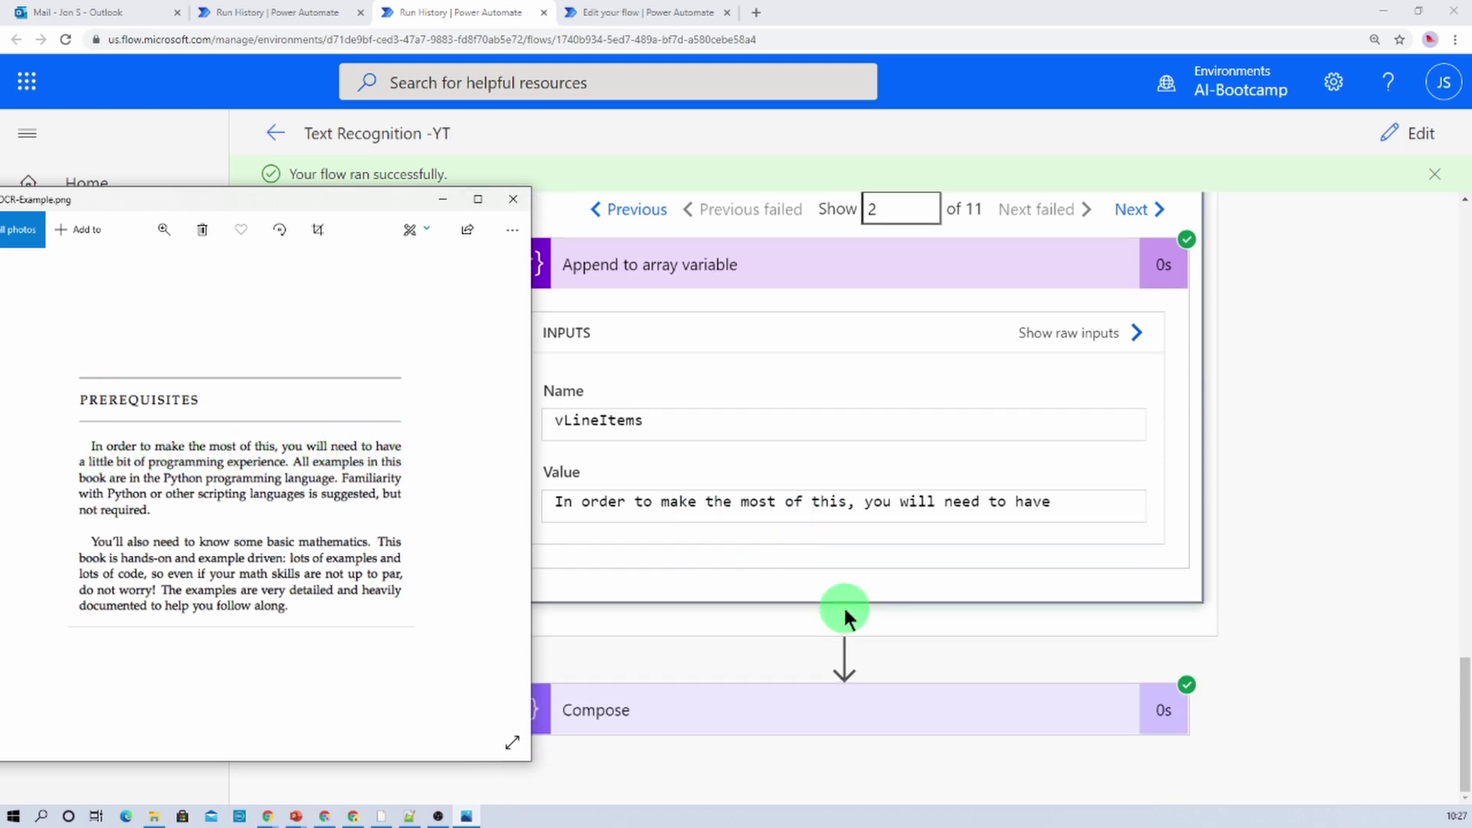
left_click(793, 714)
scroll(791, 692, "down", 5)
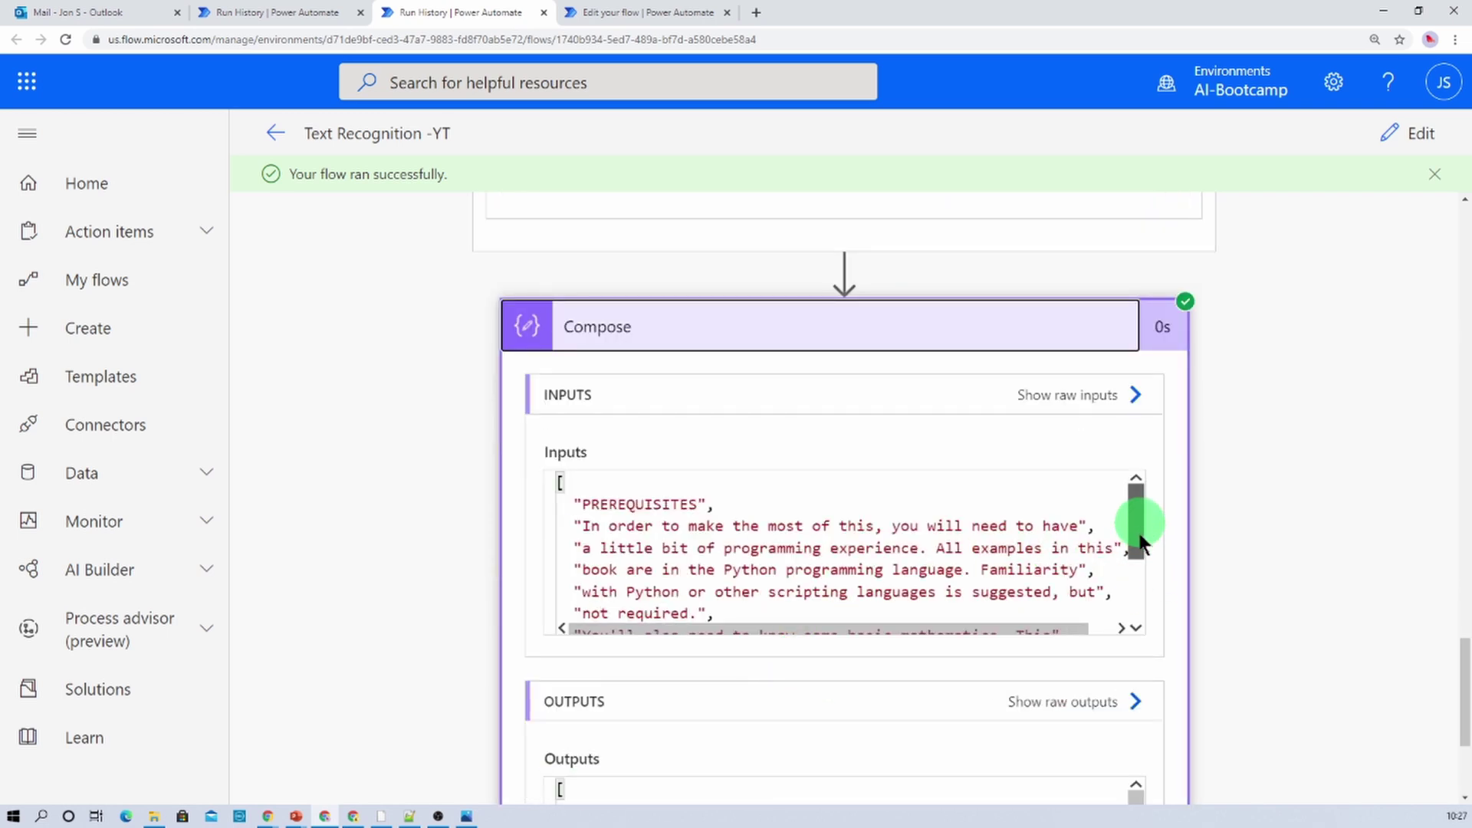
Review the list of recognized text lines in the Compose action's inputs
left_click_drag(1139, 560, 1142, 523)
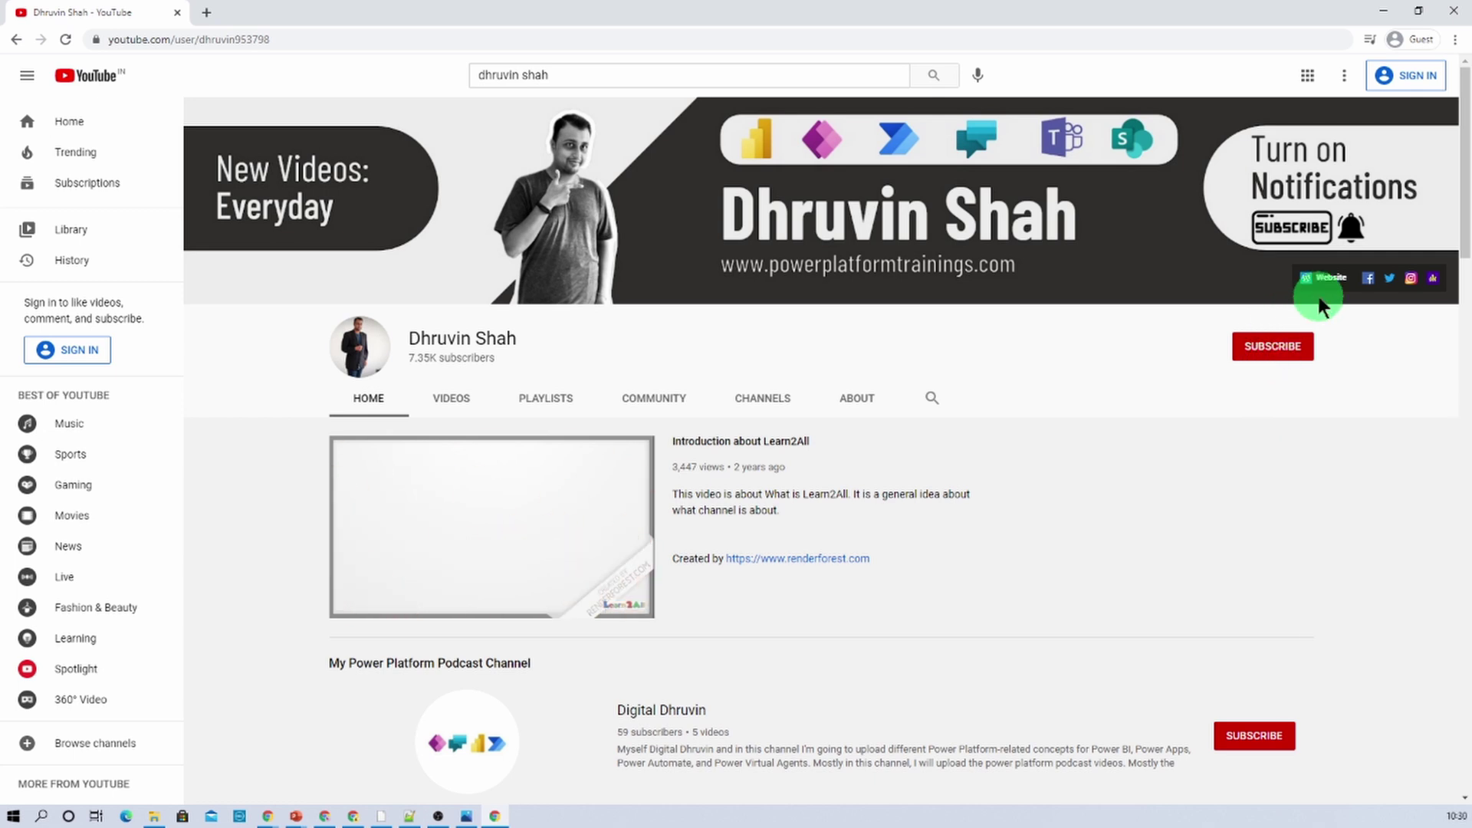
Switch to the YouTube channel page, view its linked Anchor podcast and Instagram pages, and return to the channel after each
left_click(1429, 282)
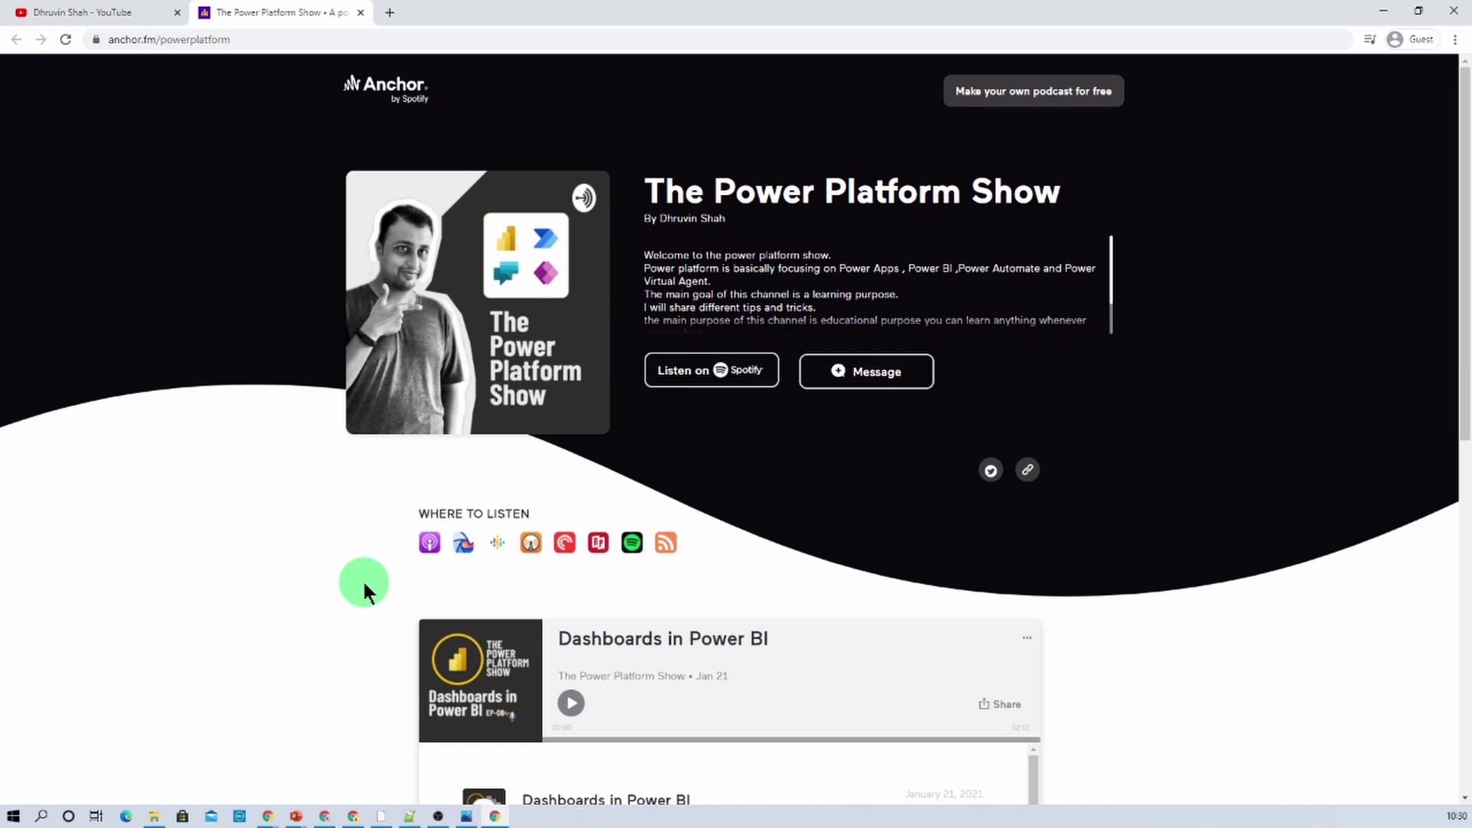
left_click(126, 14)
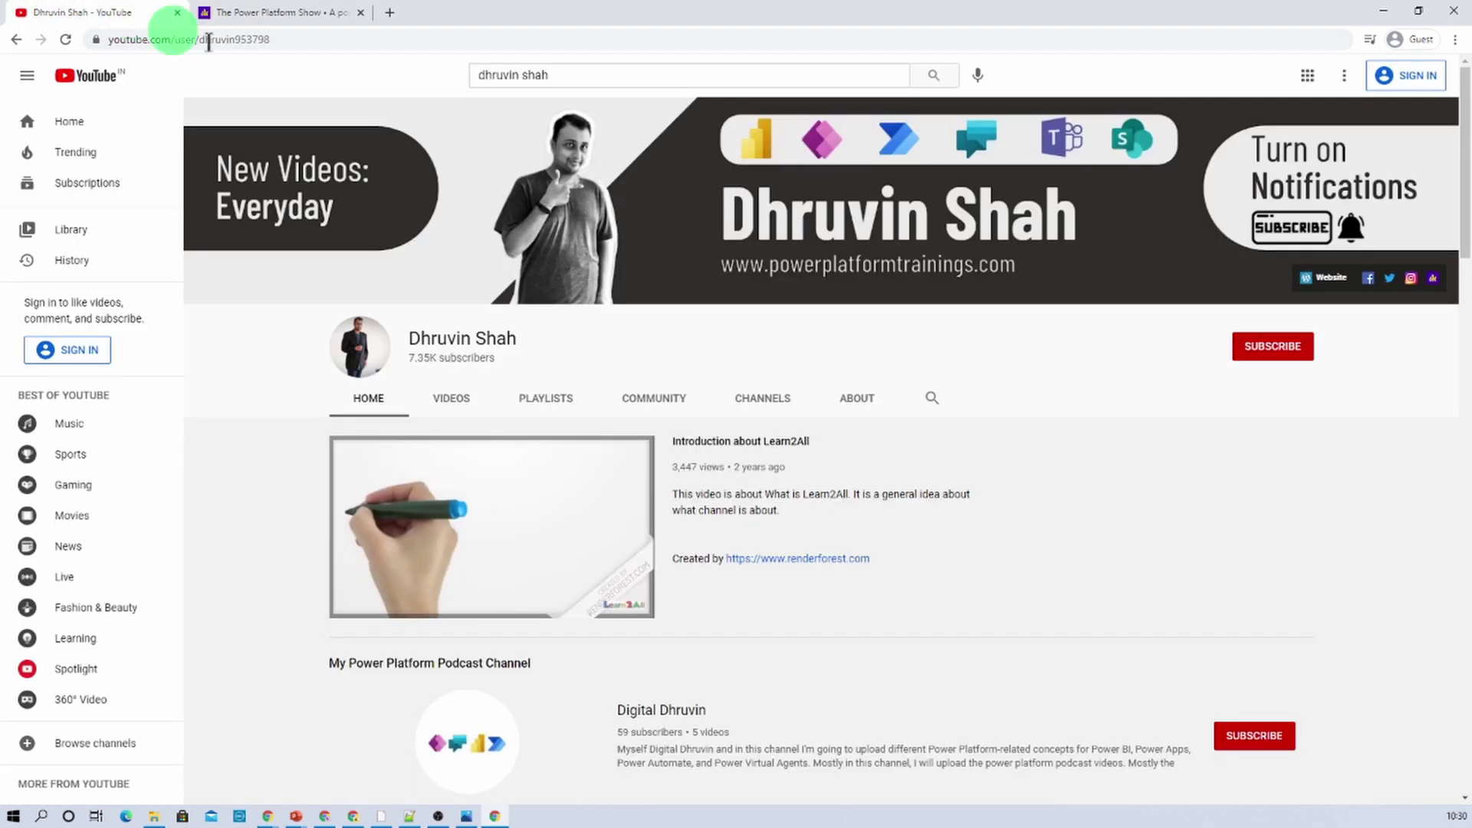
left_click(1411, 280)
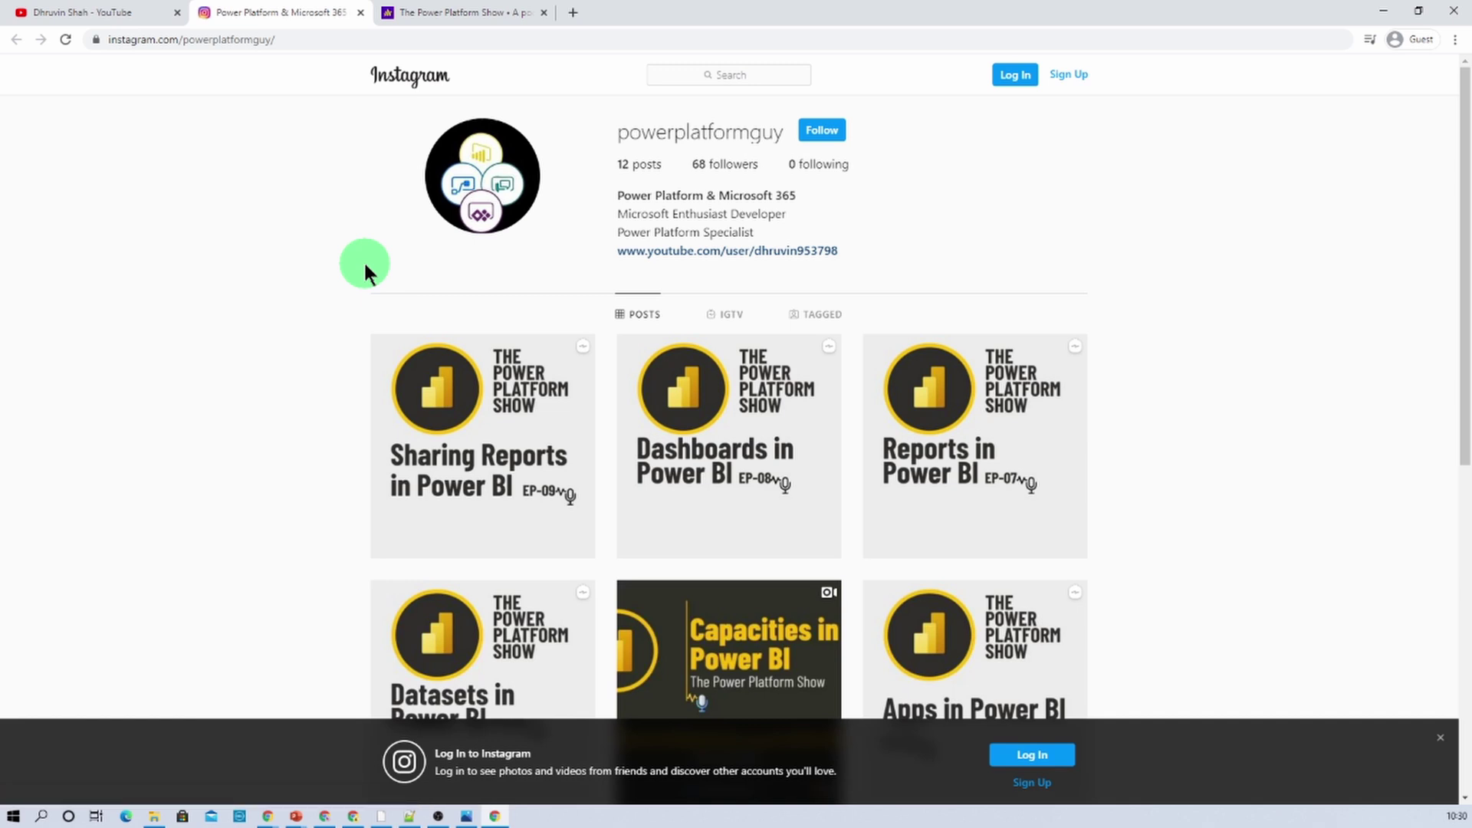
left_click(115, 12)
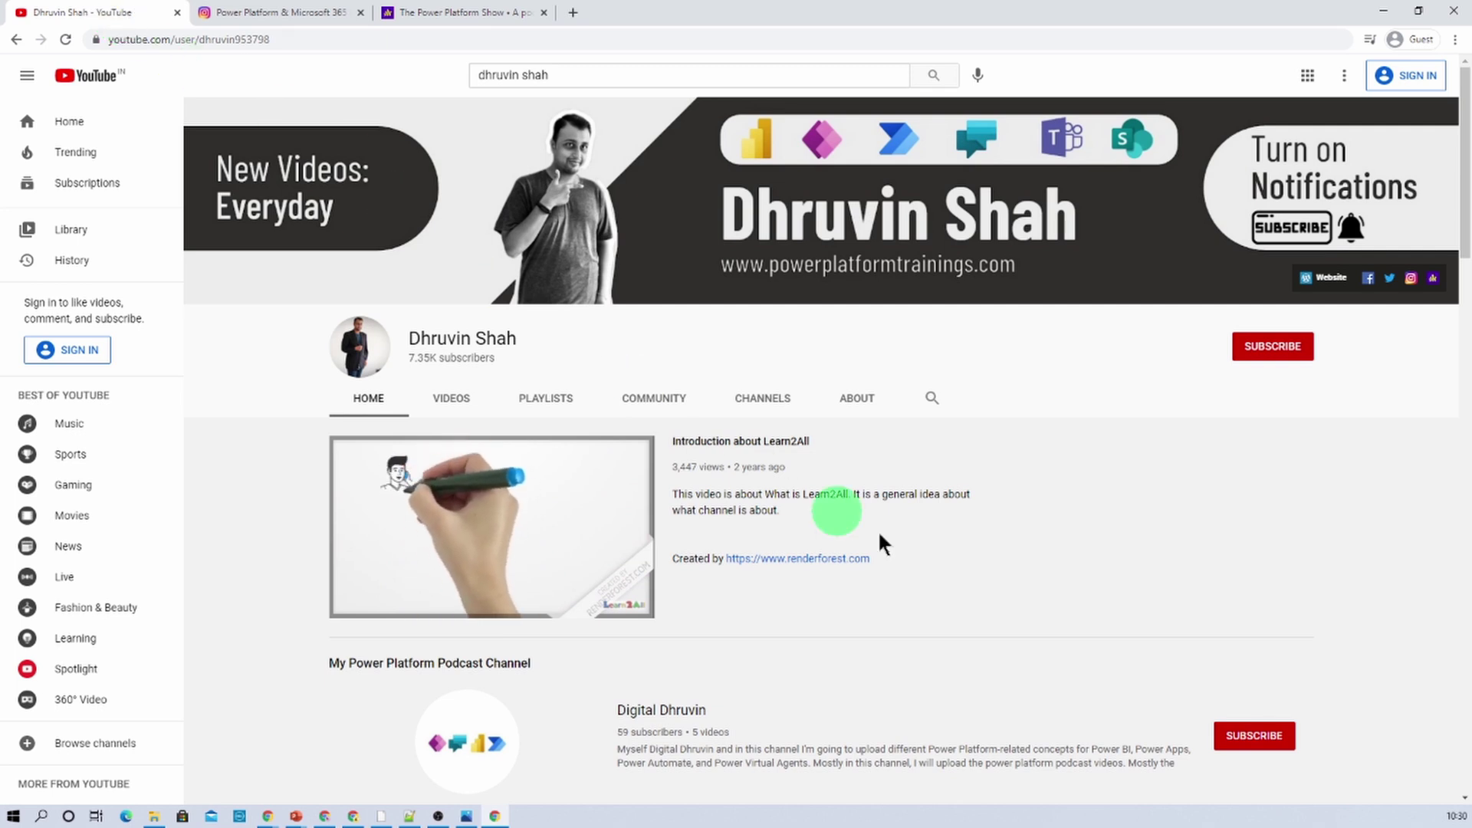
Open the featured Power Platform podcast channel in a new tab, view its uploads, and return to the main channel page
right_click(679, 717)
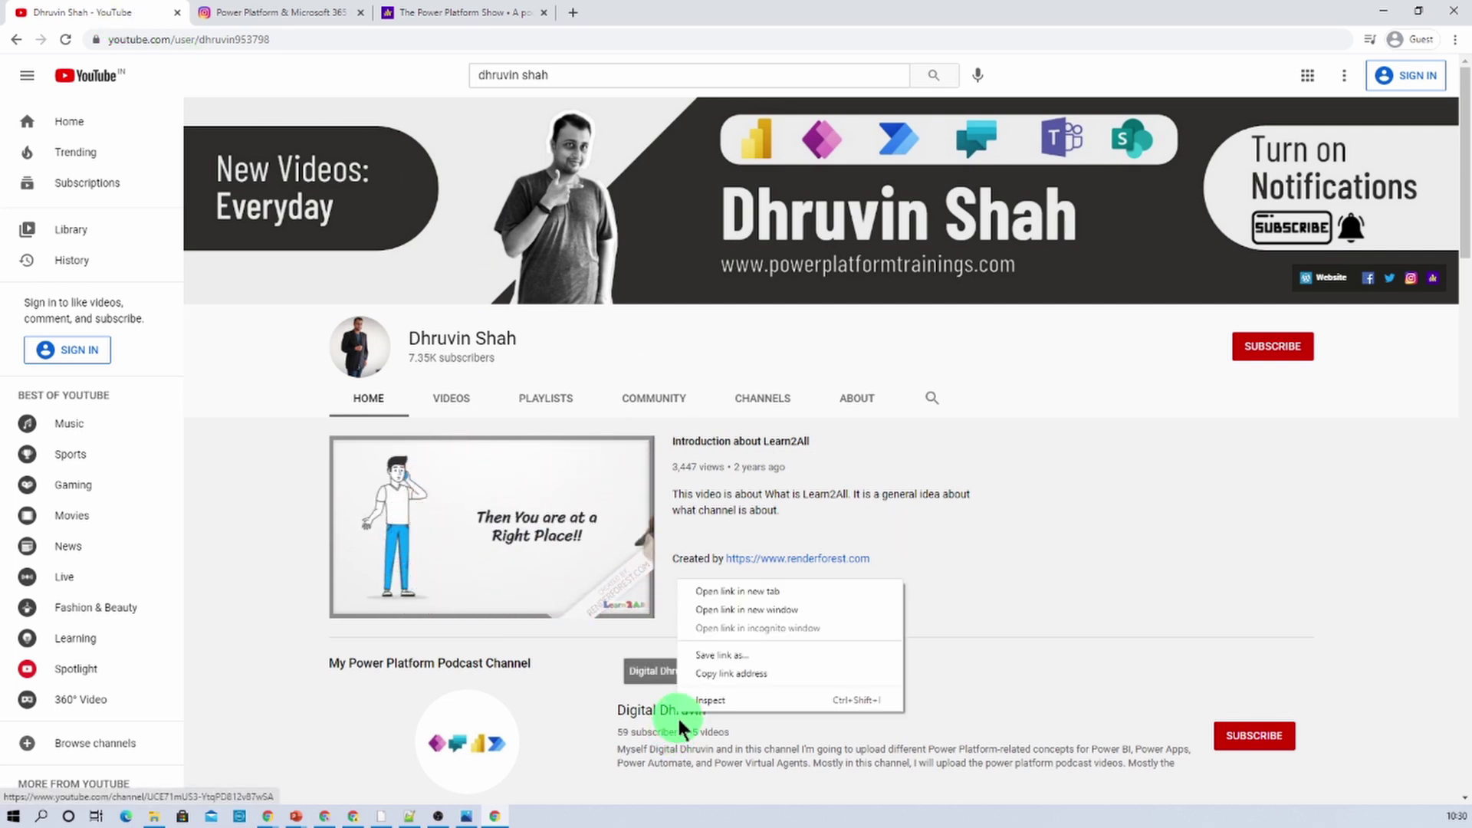
left_click(724, 588)
left_click(473, 21)
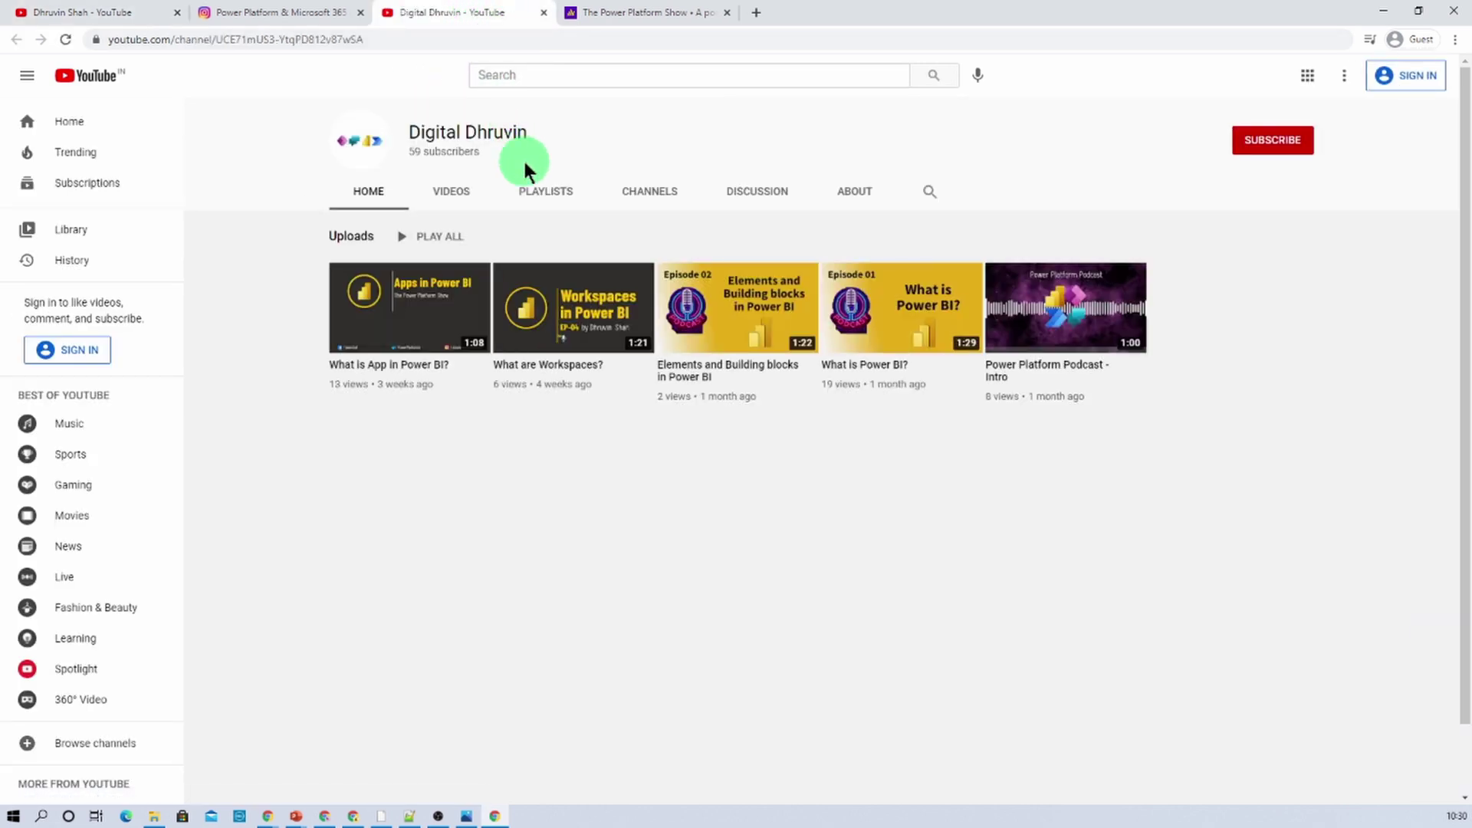
left_click(153, 17)
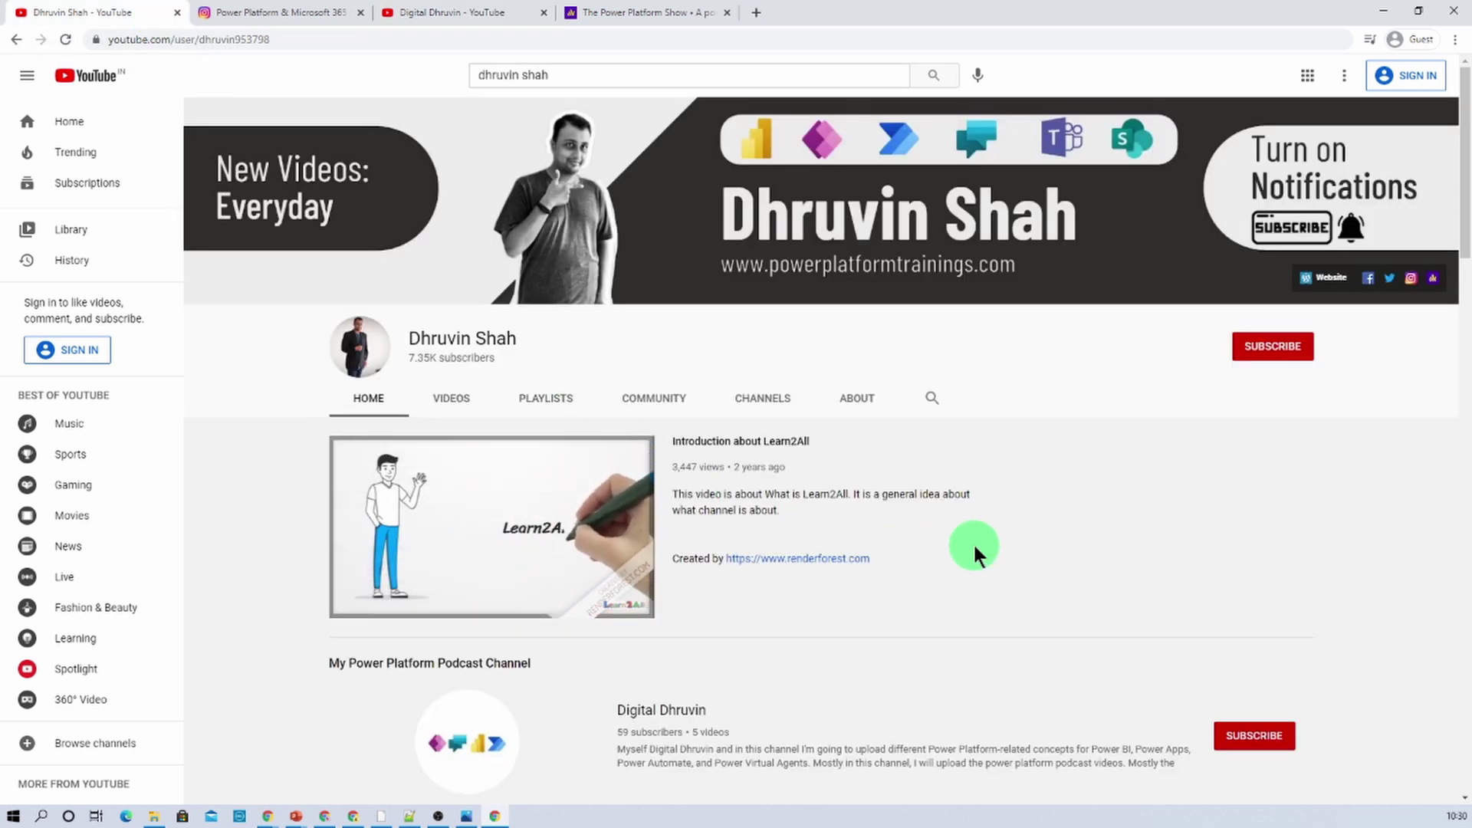